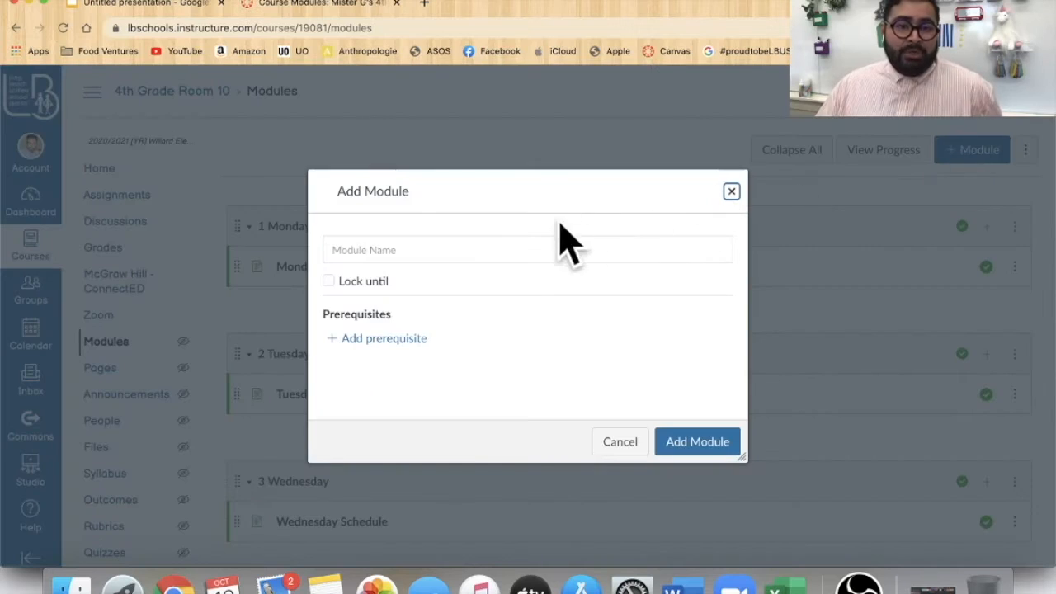
- Name the new module "Testing" and add it to the course
type("Te")
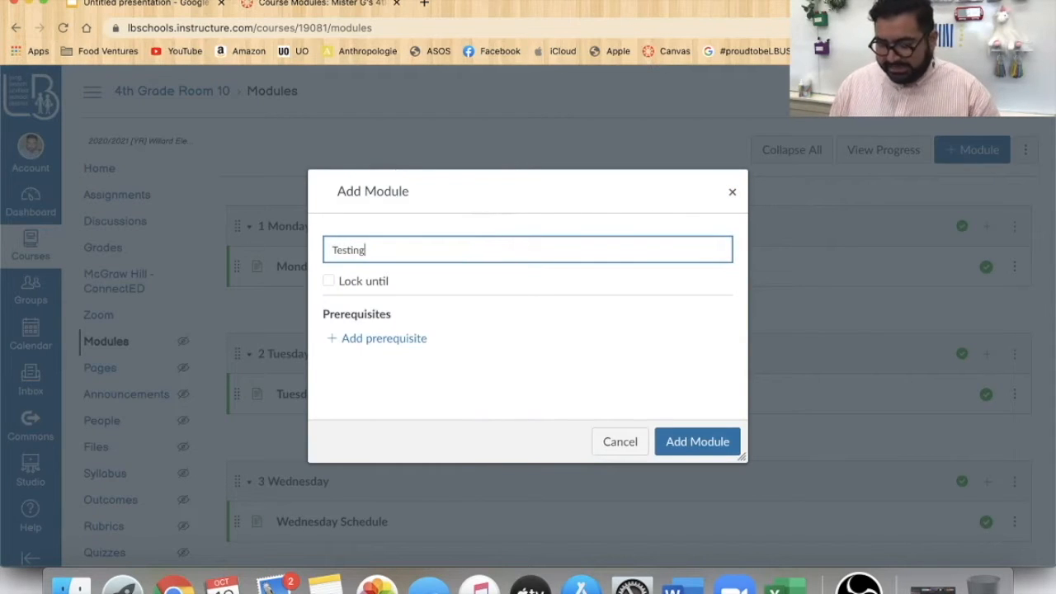
type("sting")
left_click(697, 446)
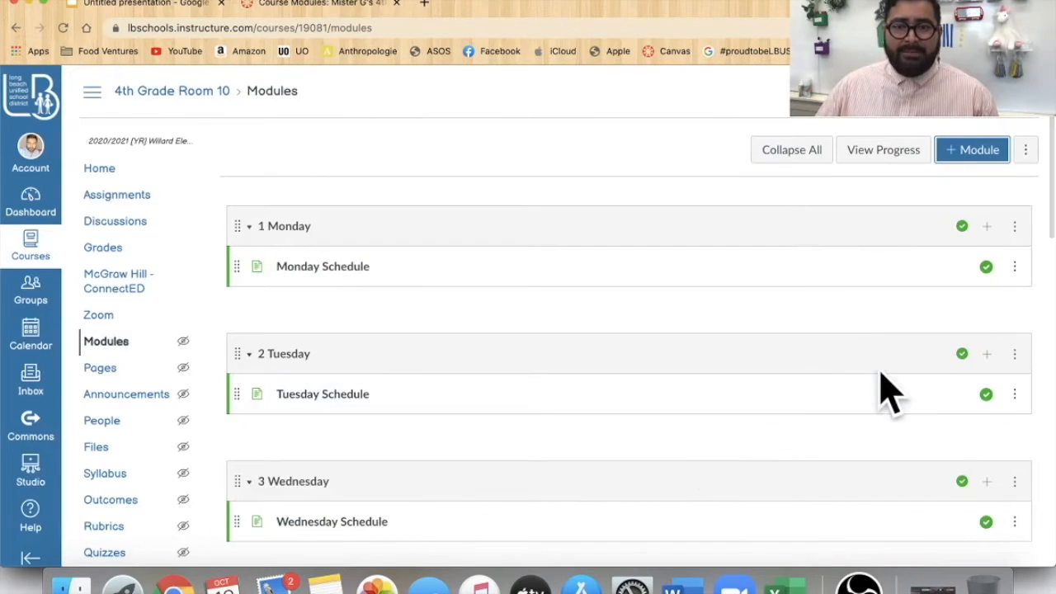
- Start adding an item to the Testing module and set the item type to Page
scroll(915, 387, "down", 1)
scroll(915, 387, "down", 15)
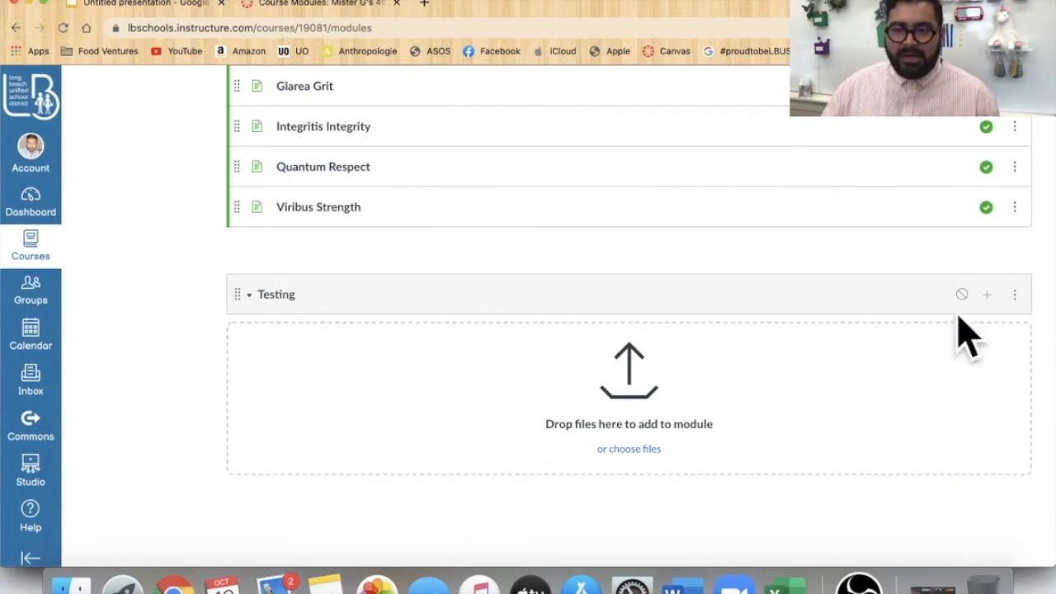
left_click(989, 296)
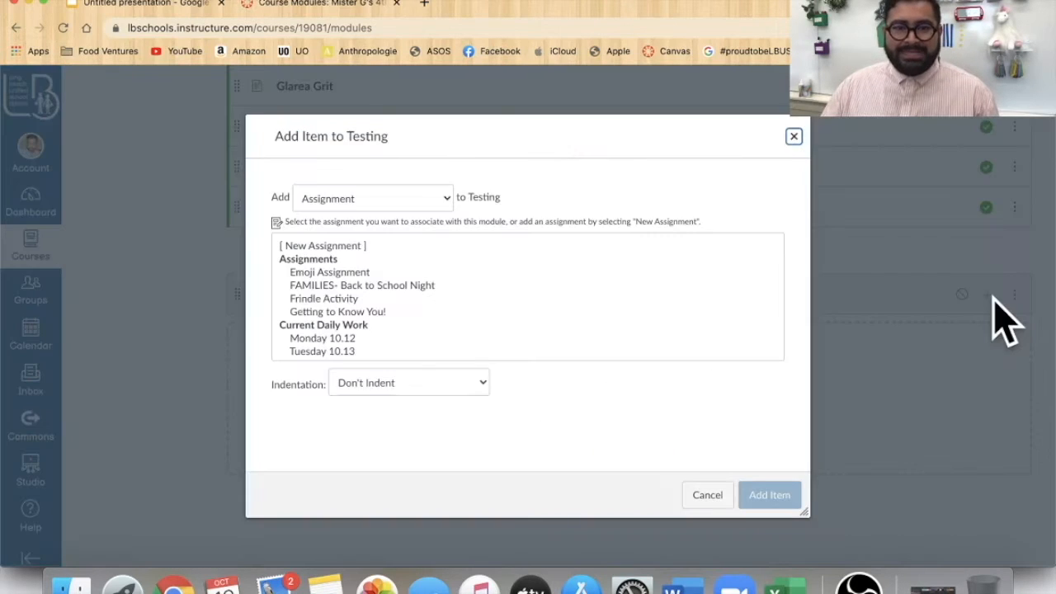
scroll(349, 349, "down", 3)
scroll(354, 349, "down", 3)
scroll(358, 349, "up", 5)
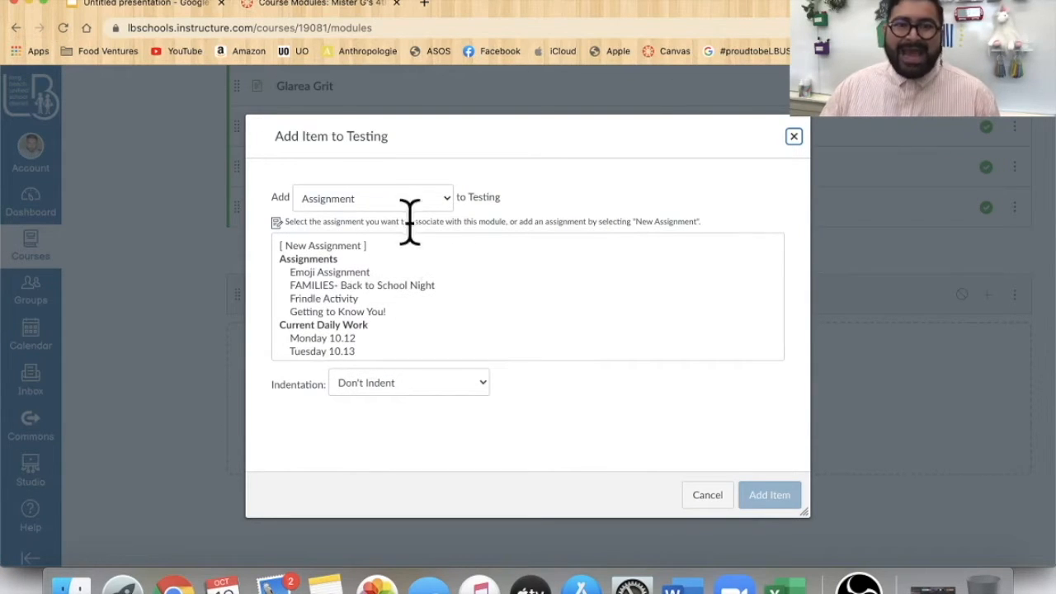
left_click(439, 200)
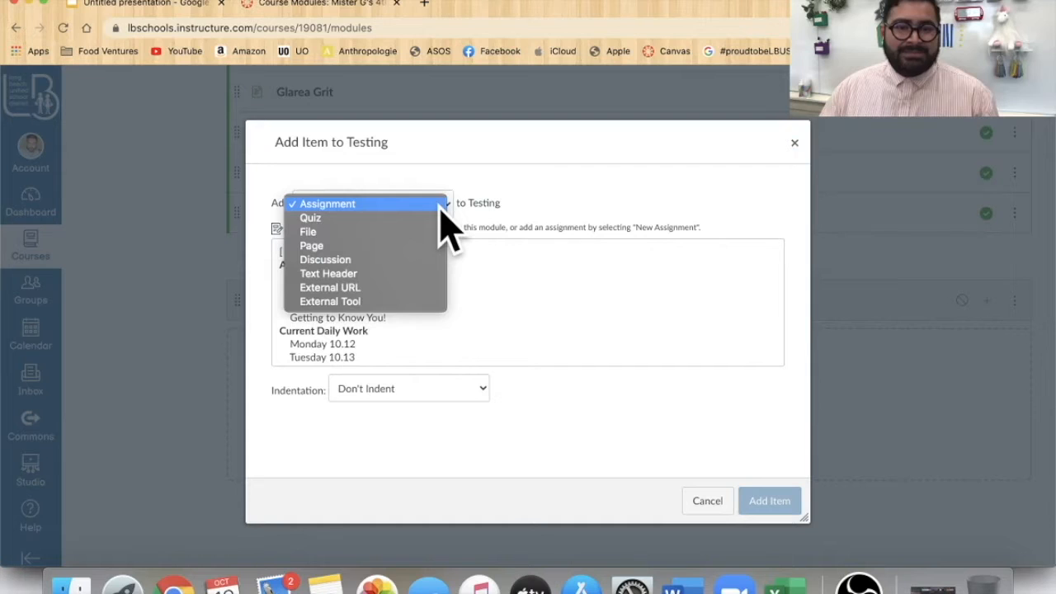
left_click(360, 268)
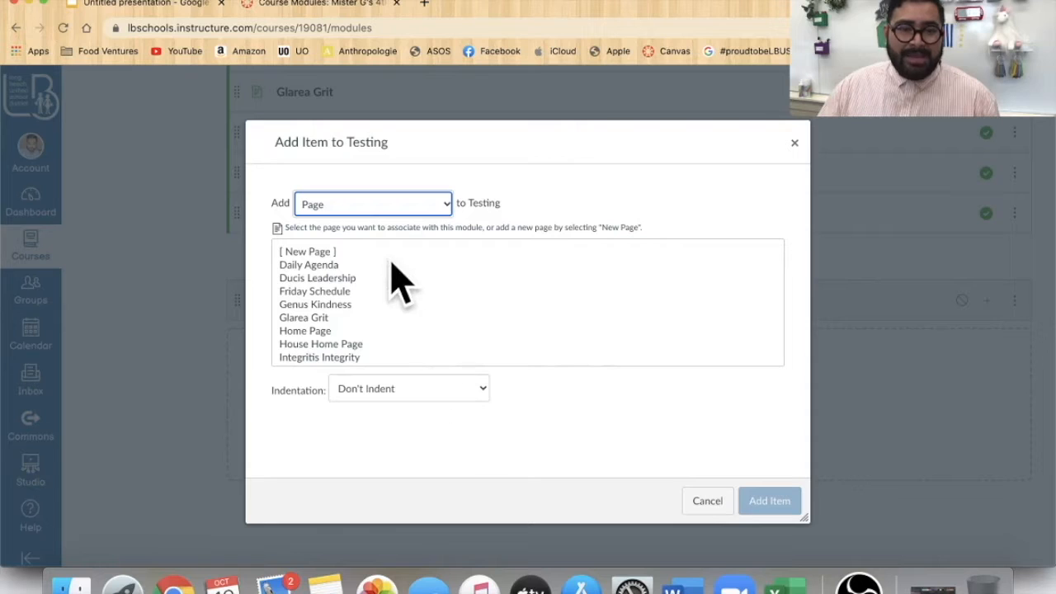
- Create a new page named "Testing with Teachers" and add it to the Testing module
left_click(330, 252)
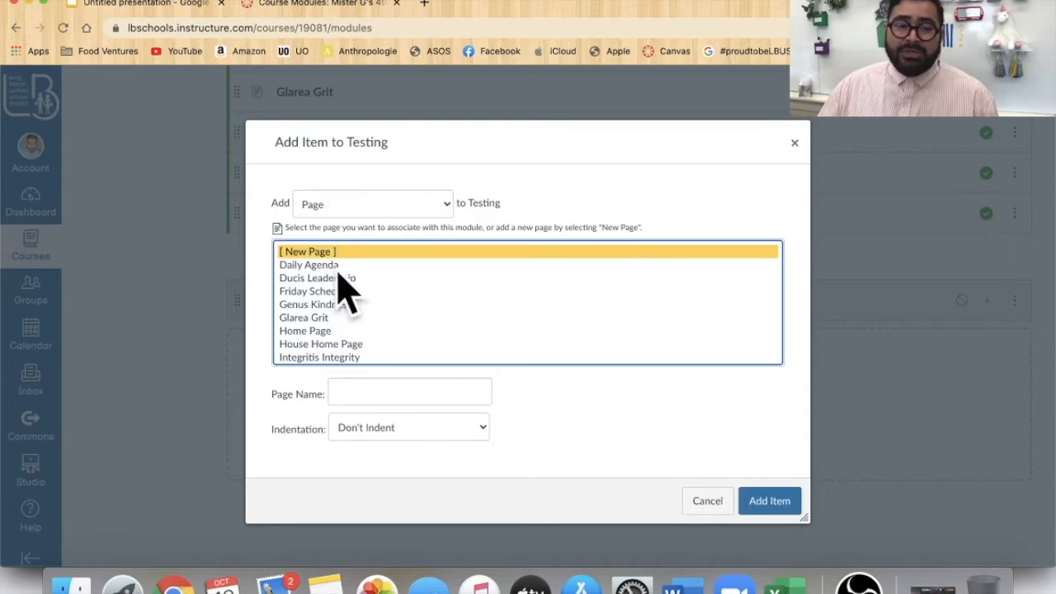
left_click(377, 394)
type("Testing")
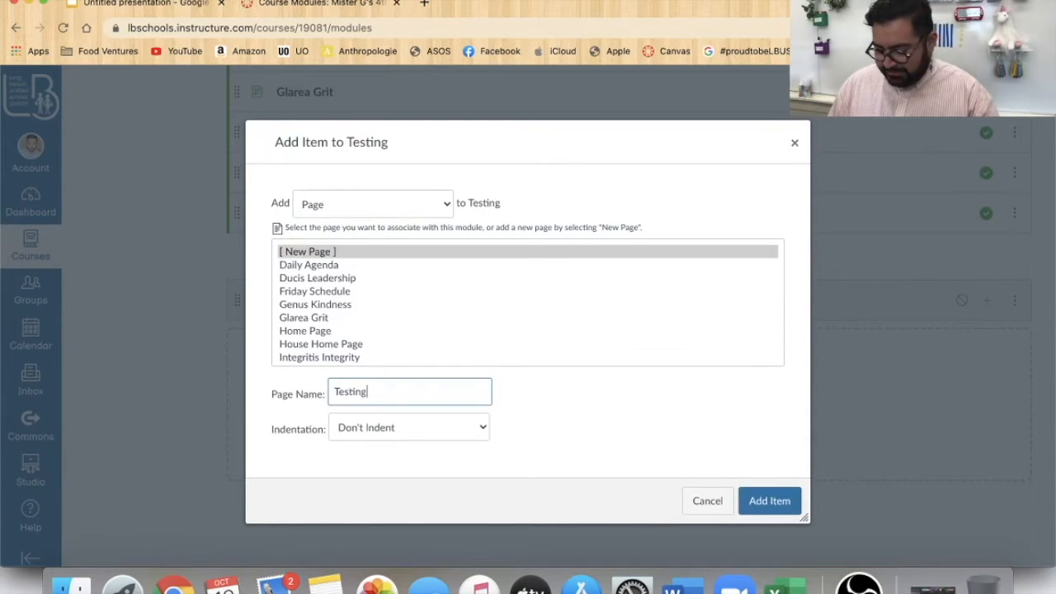
type(" with Teachers")
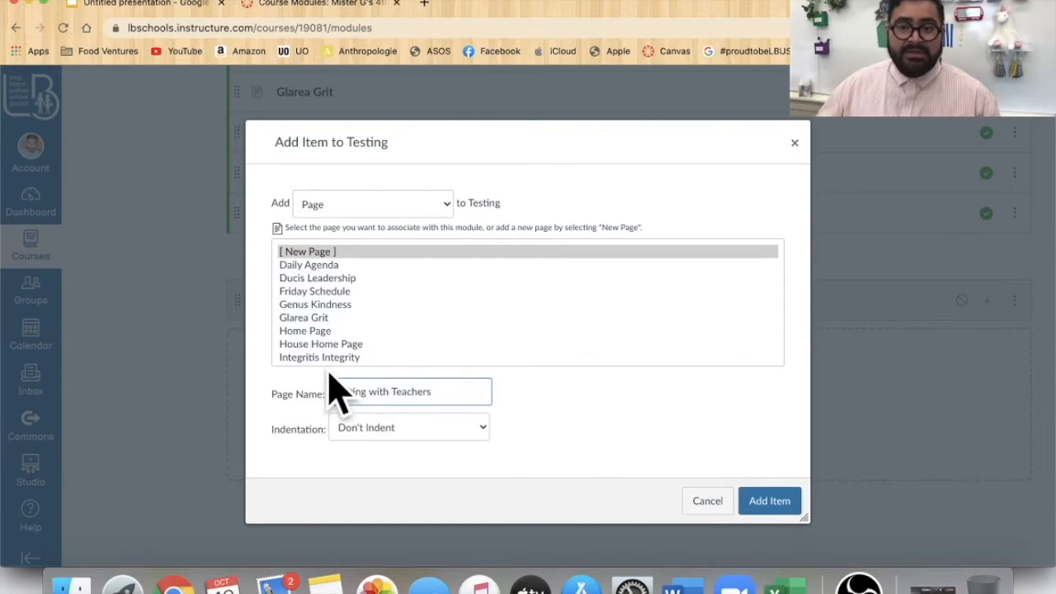
left_click(768, 500)
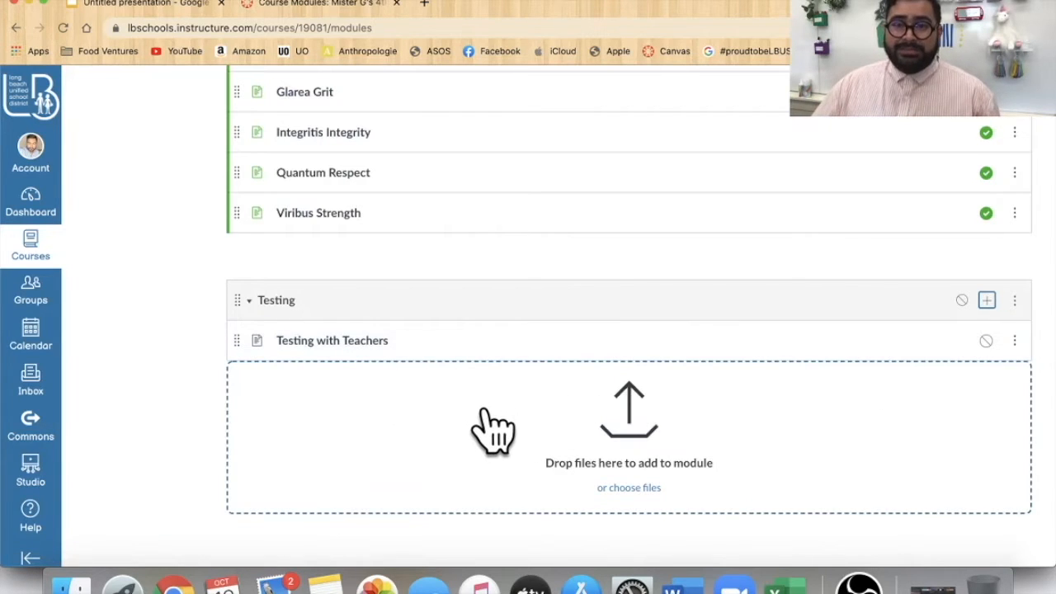
- Open the list of all course pages and locate the Testing with Teachers page
scroll(493, 429, "up", 15)
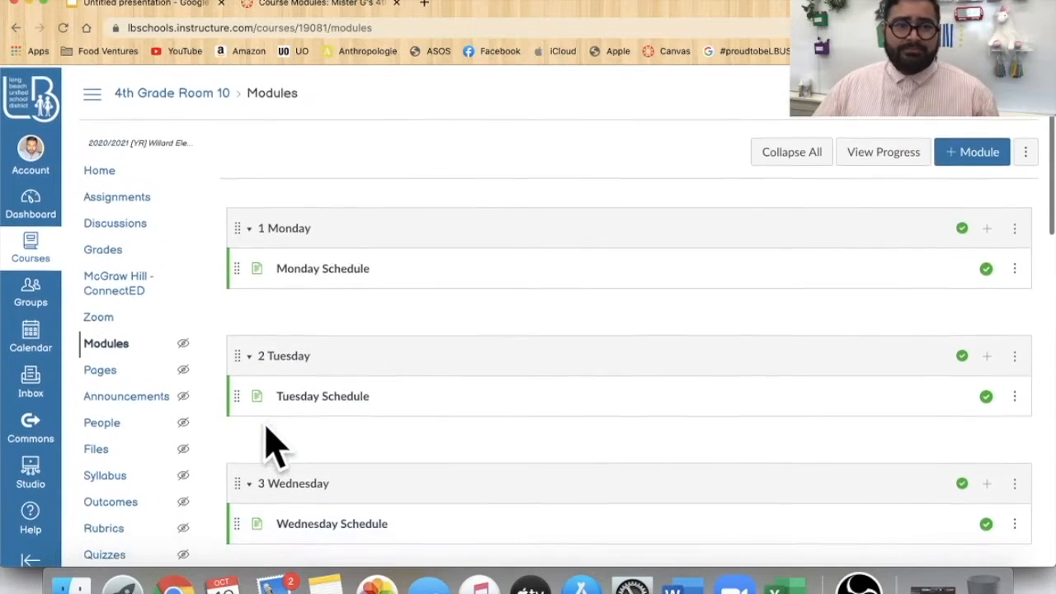
scroll(248, 445, "down", 3)
left_click(103, 256)
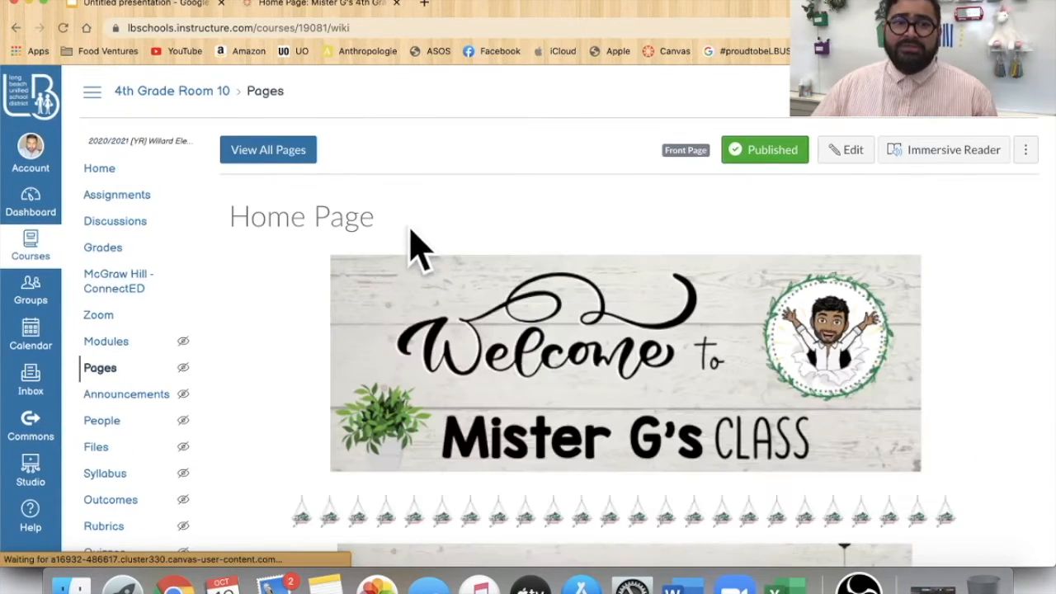
left_click(290, 156)
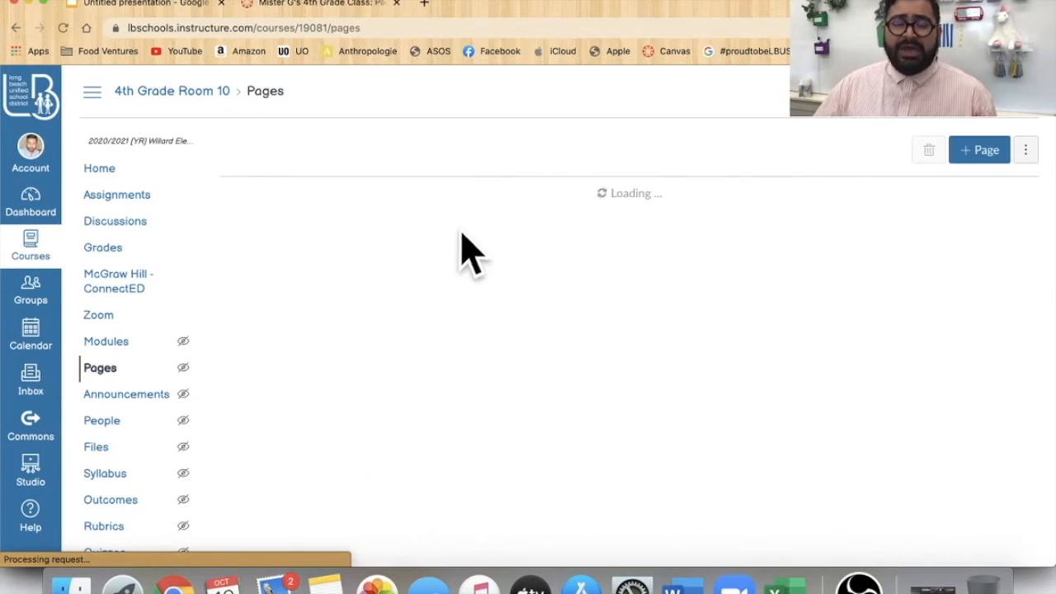
scroll(537, 330, "down", 5)
scroll(537, 330, "up", 5)
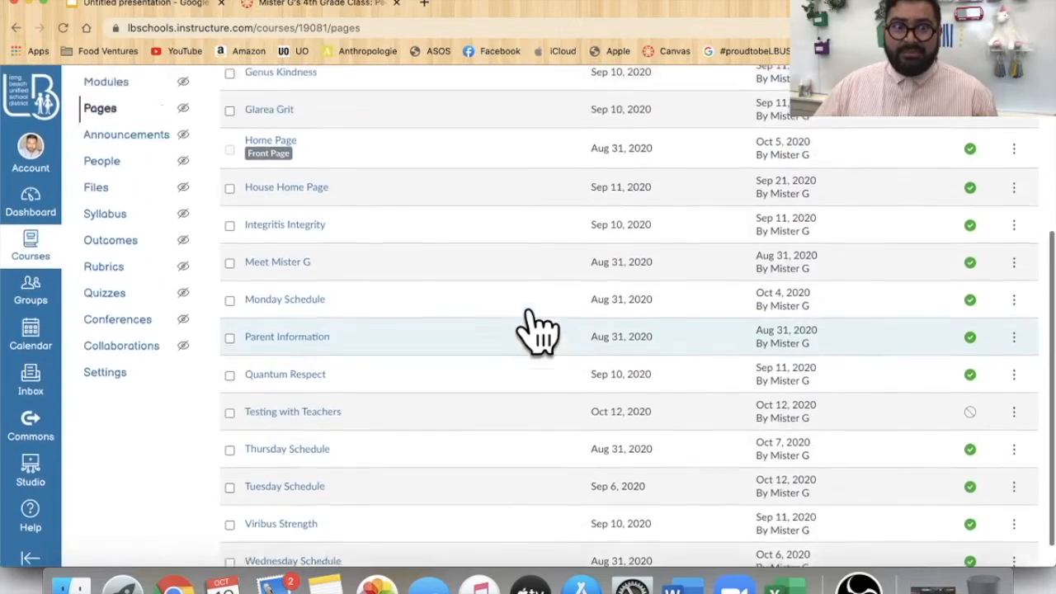
scroll(537, 330, "down", 5)
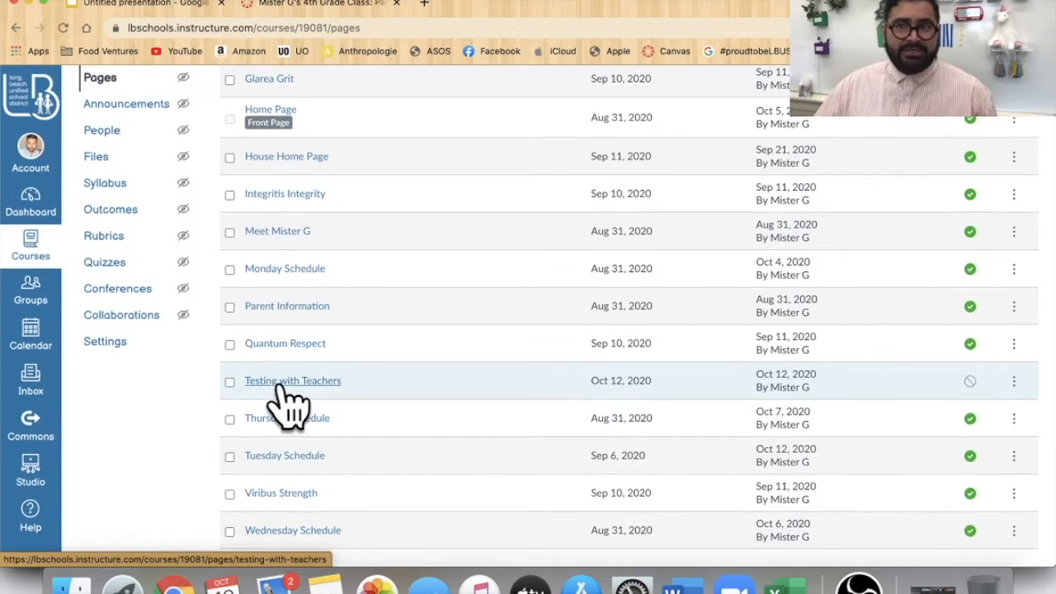
scroll(285, 396, "up", 5)
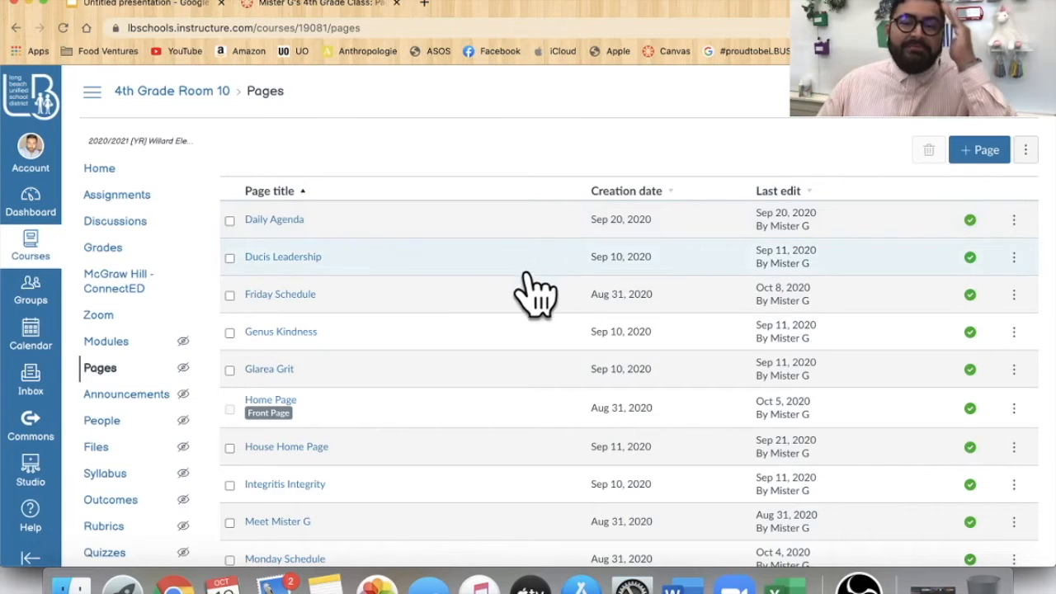
scroll(460, 347, "down", 5)
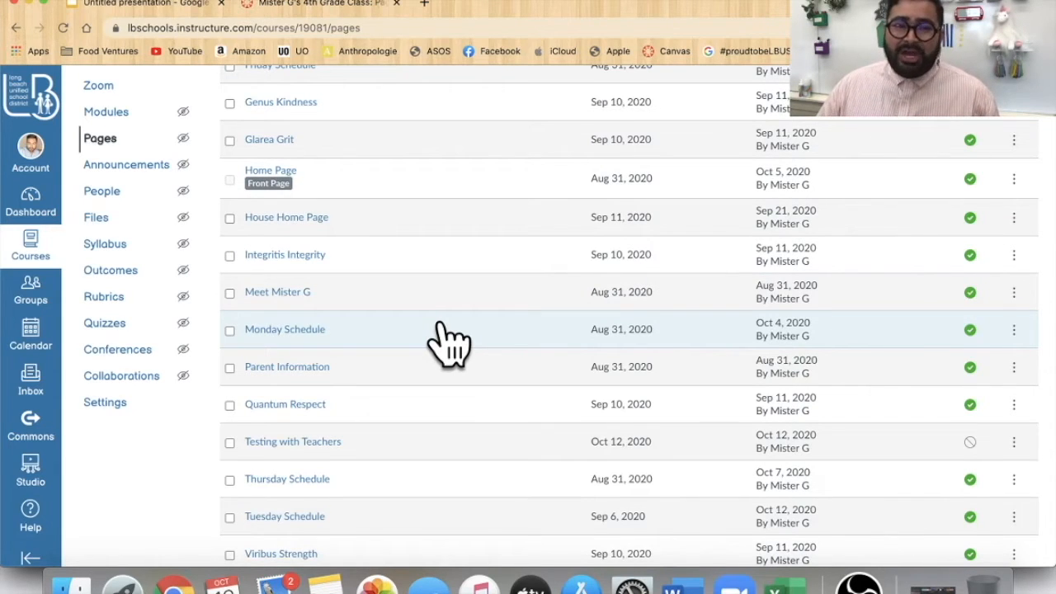
- Open the course settings and examine the descriptions of the RCE Enhancements and RCE Auto-Save feature options
left_click(123, 405)
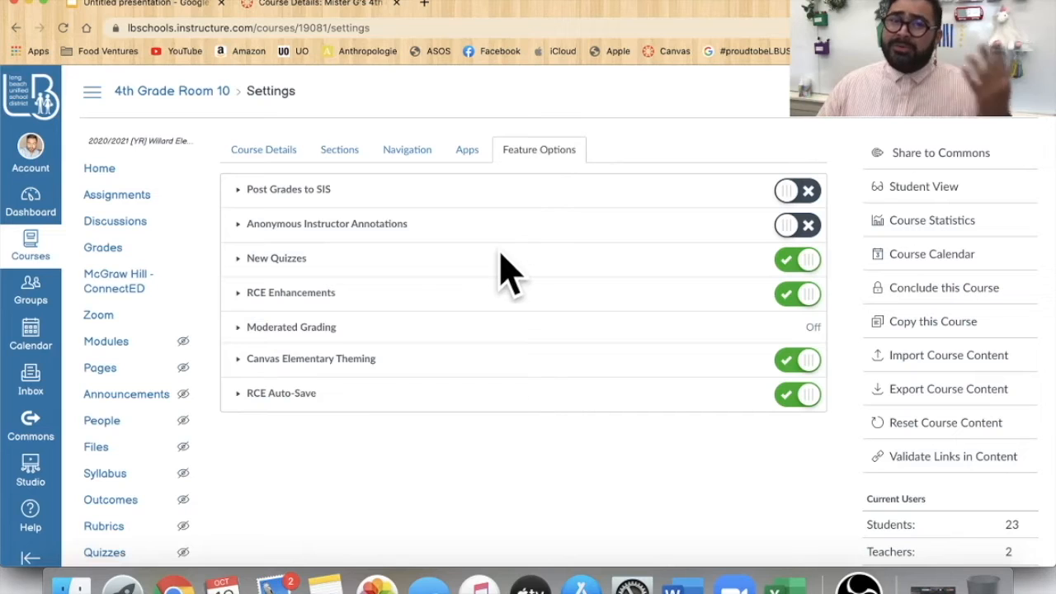
left_click(239, 293)
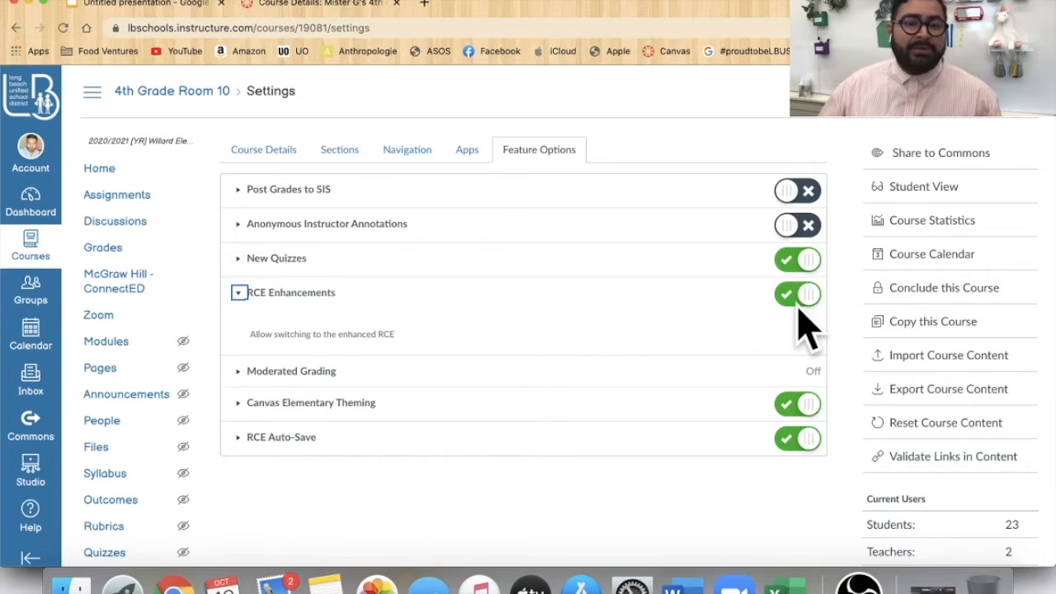
left_click(238, 437)
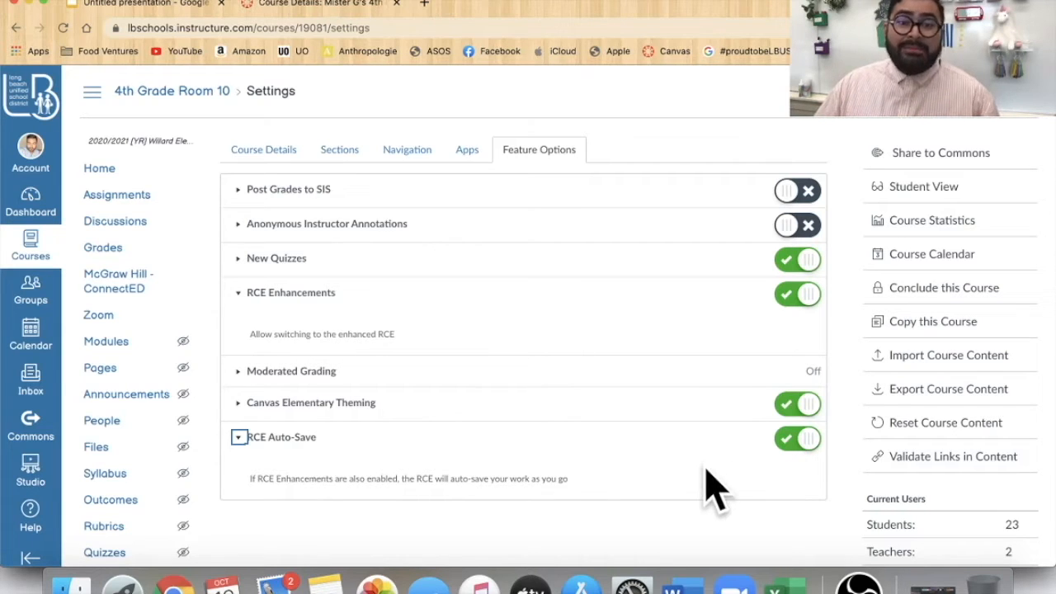
- Find the Testing with Teachers page among all course pages and open it for editing
left_click(100, 368)
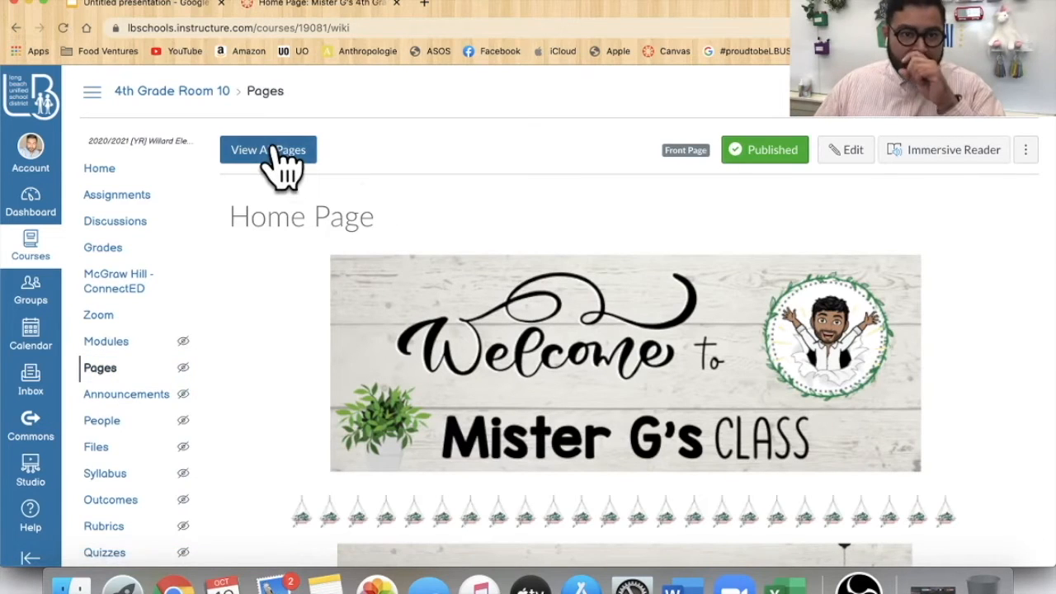
left_click(272, 153)
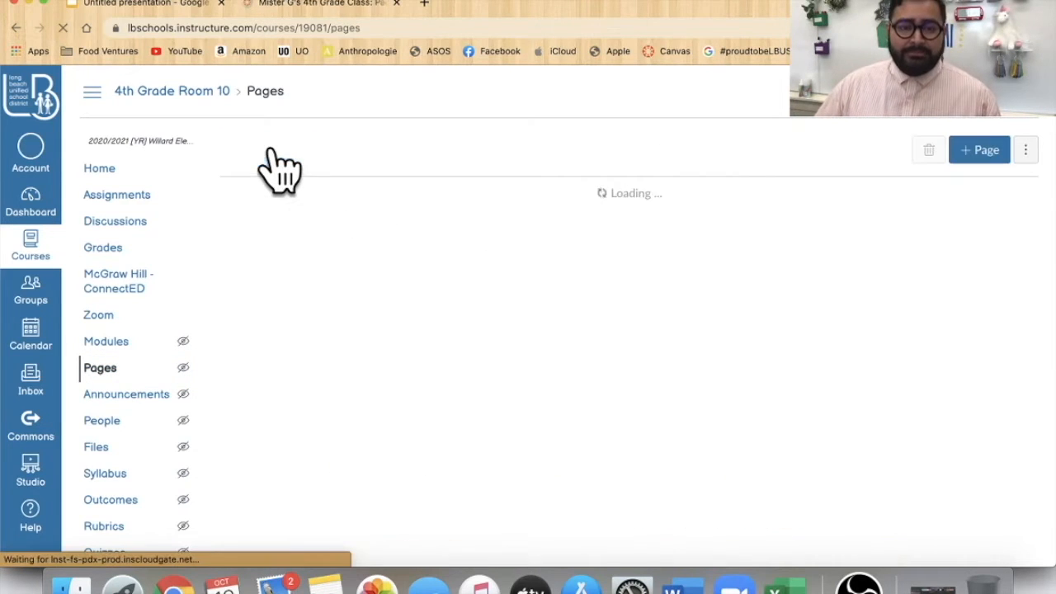
scroll(499, 441, "down", 1)
scroll(499, 441, "down", 5)
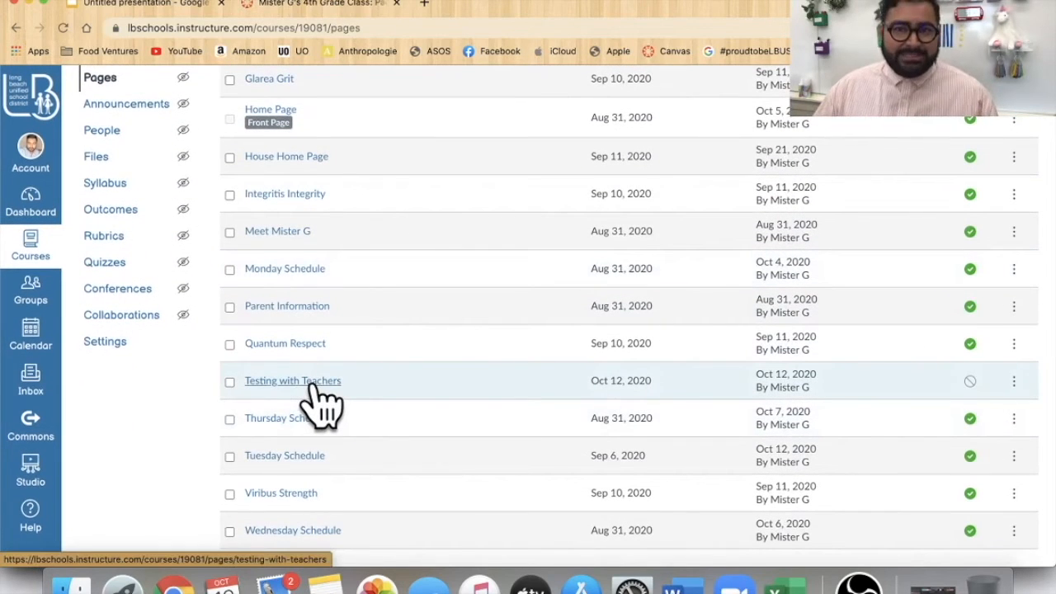
left_click(313, 384)
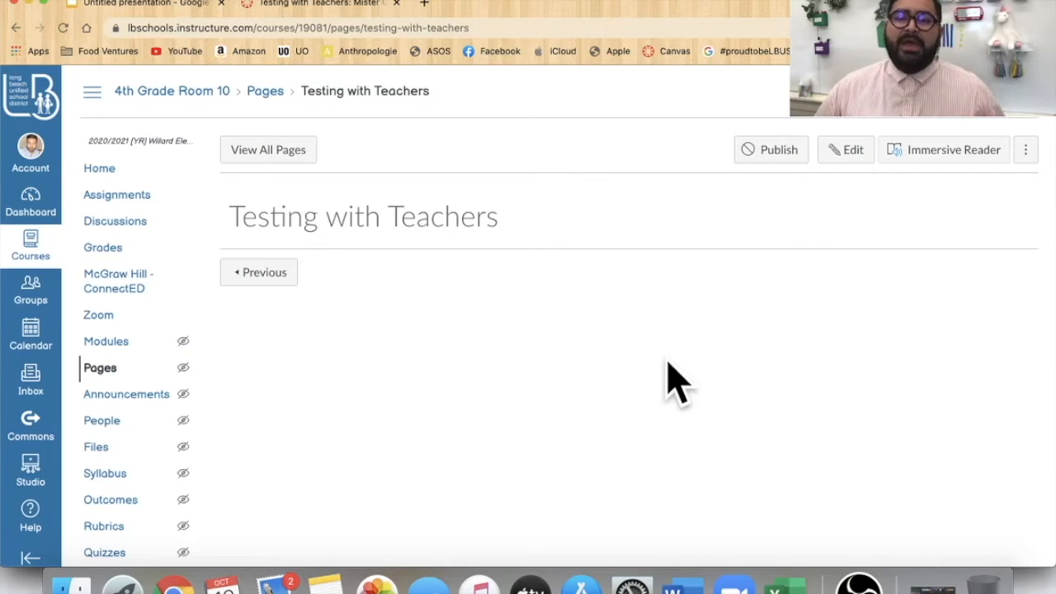
scroll(758, 281, "down", 1)
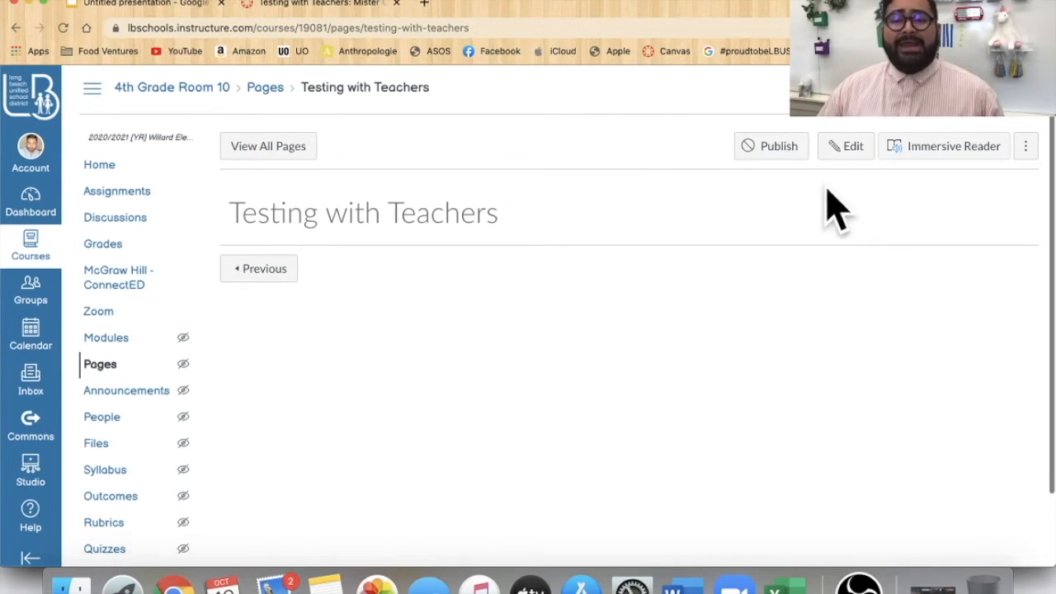
left_click(851, 152)
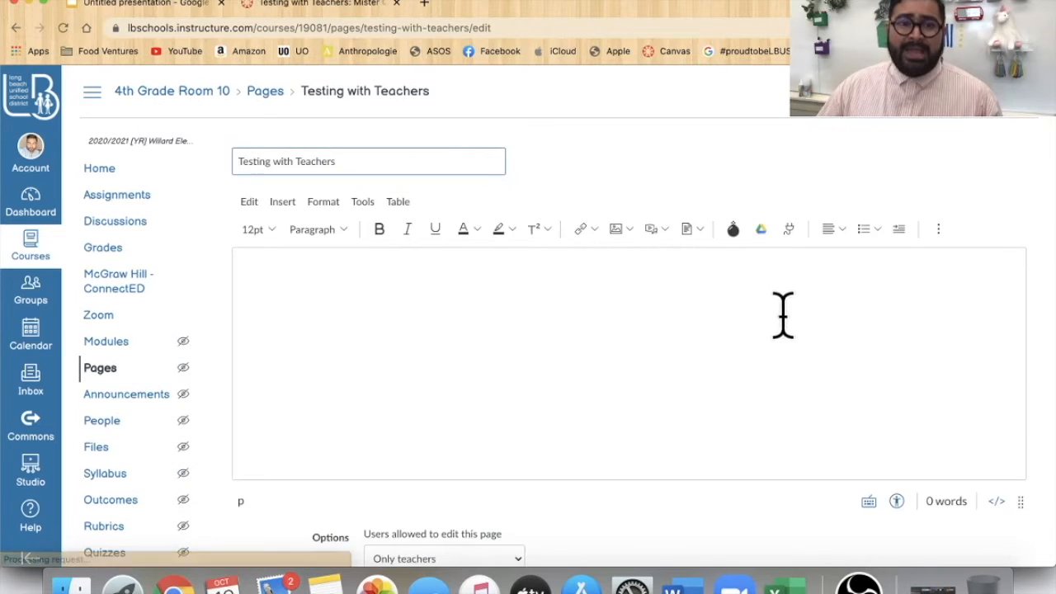
- Enter the text "Test" in the body of the page
scroll(641, 361, "down", 1)
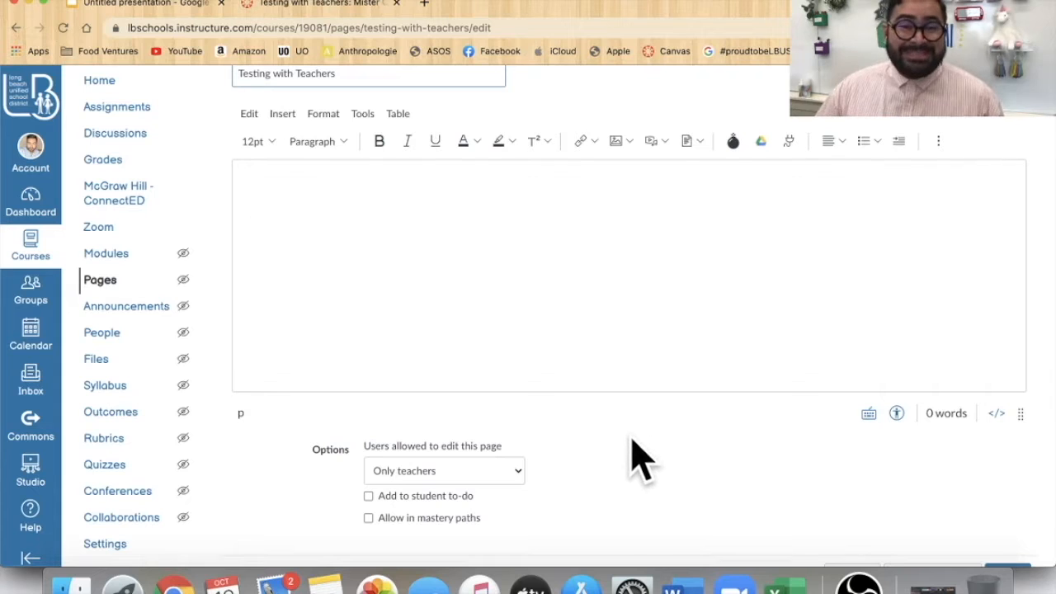
scroll(559, 467, "up", 2)
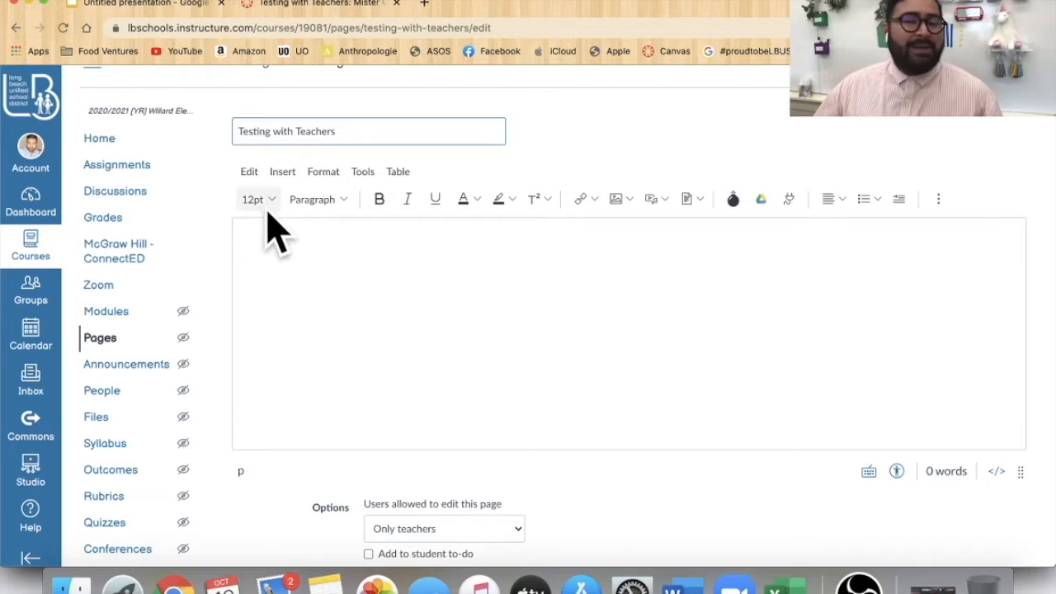
scroll(255, 198, "down", 1)
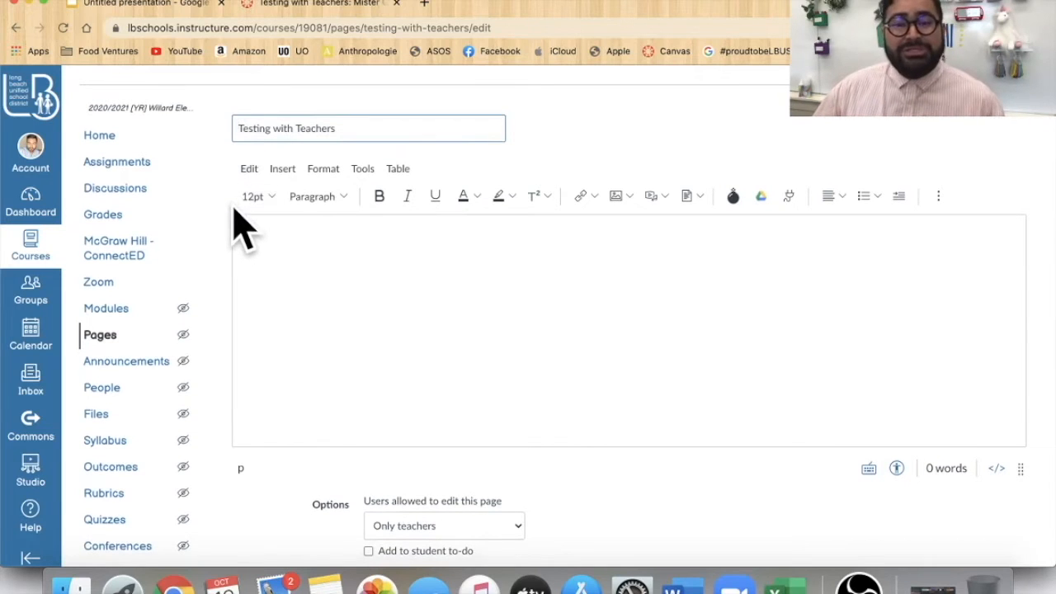
left_click(301, 245)
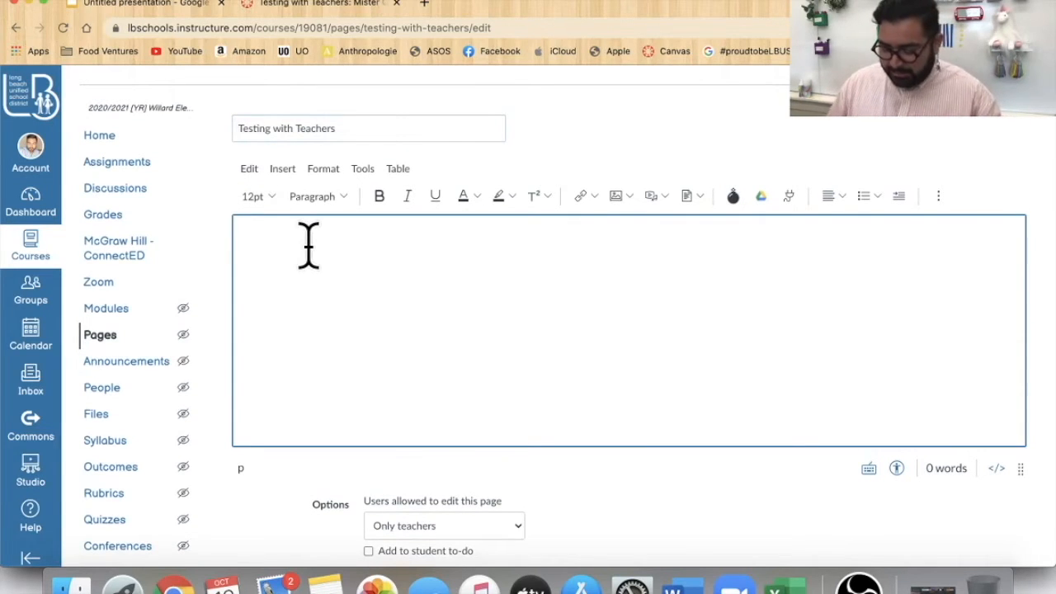
type("Test")
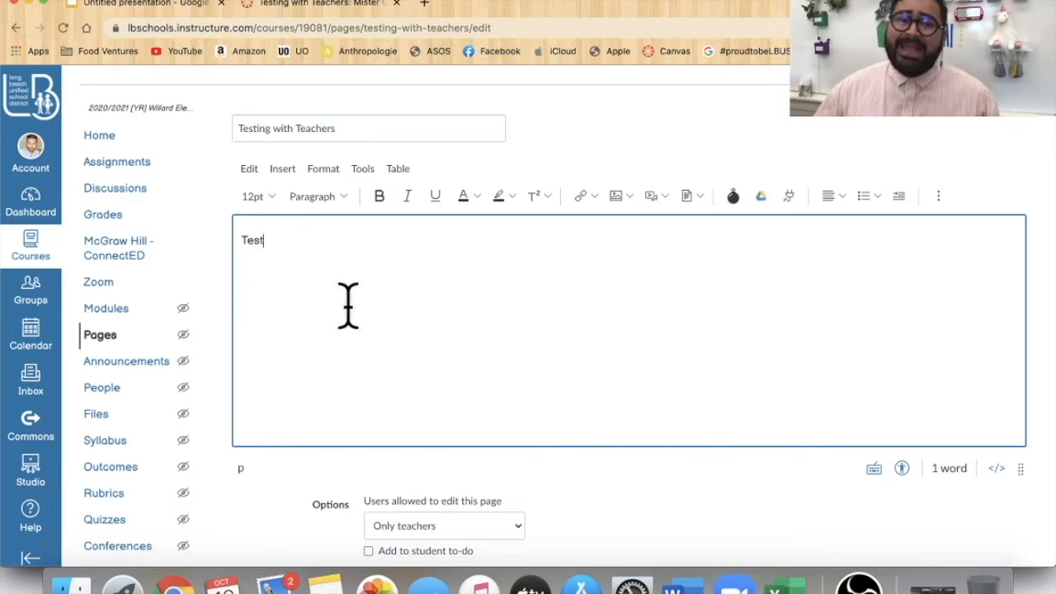
left_click_drag(275, 235, 235, 260)
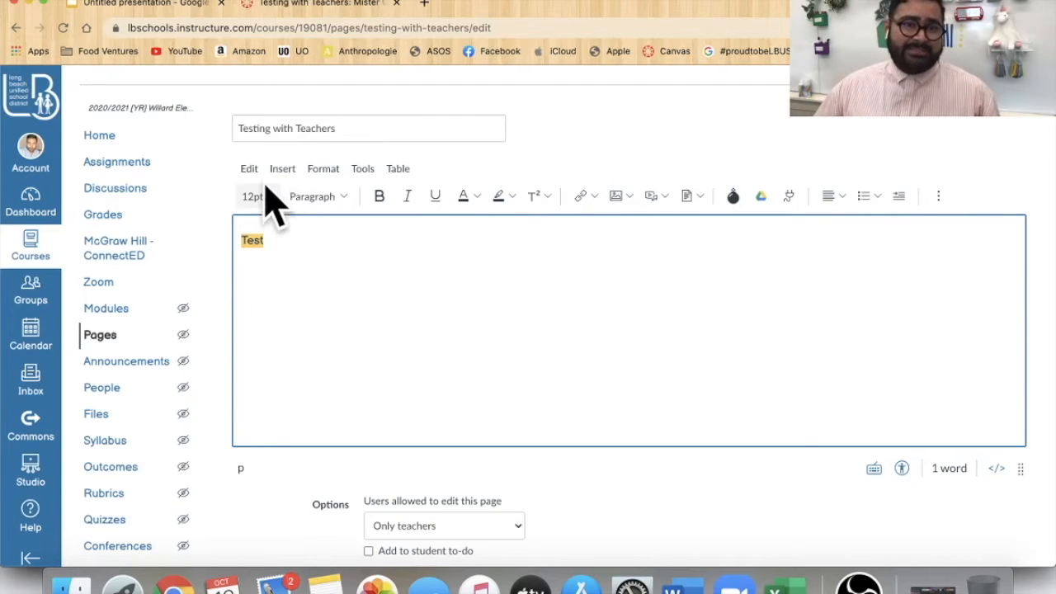
left_click(249, 169)
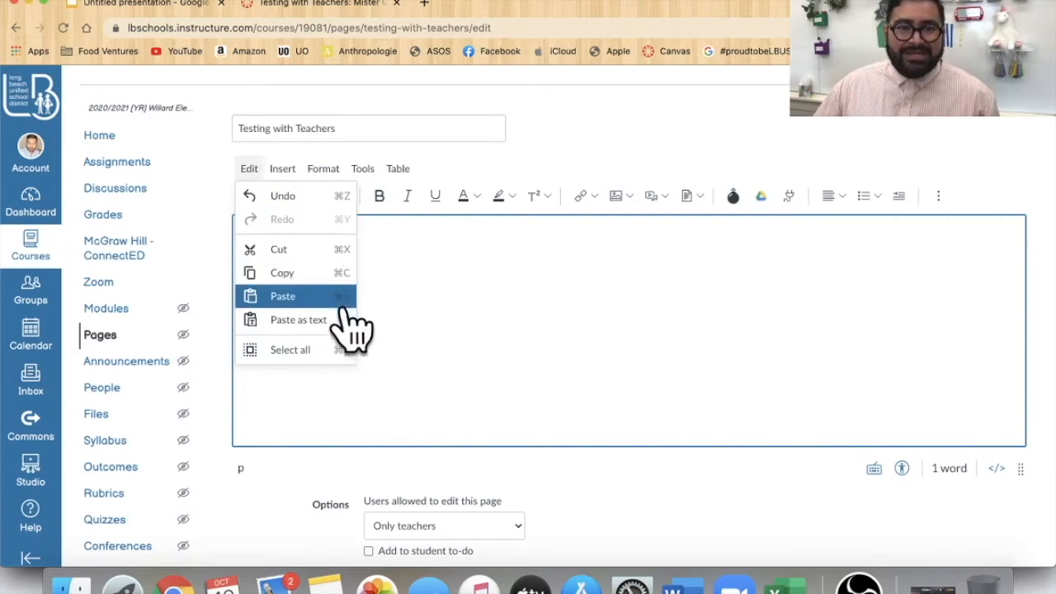
left_click(330, 219)
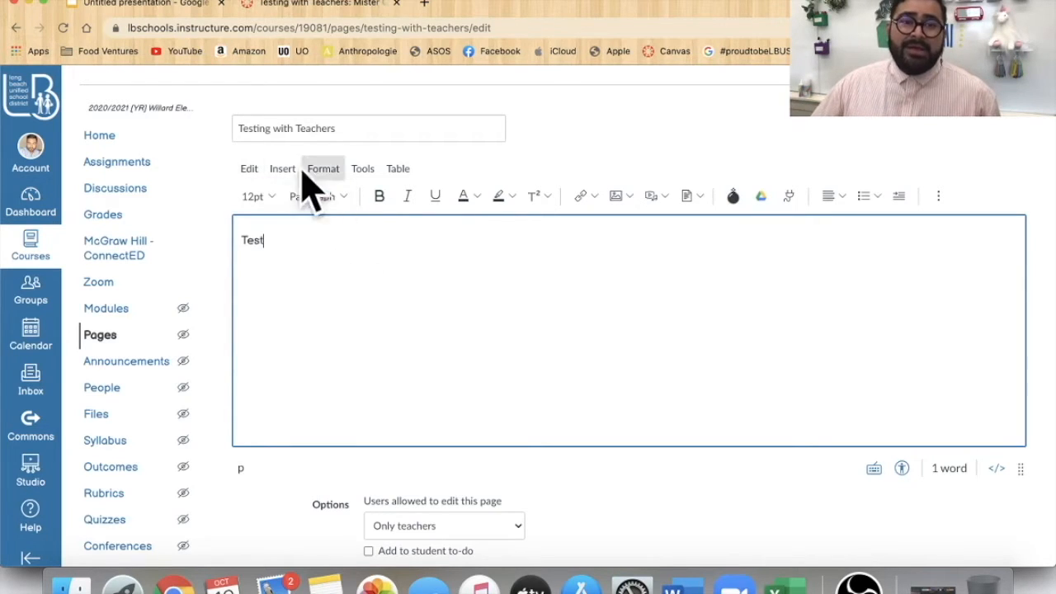
- Look over the link and image insertion options and open the collection of user images
left_click(284, 170)
mouse_move(349, 201)
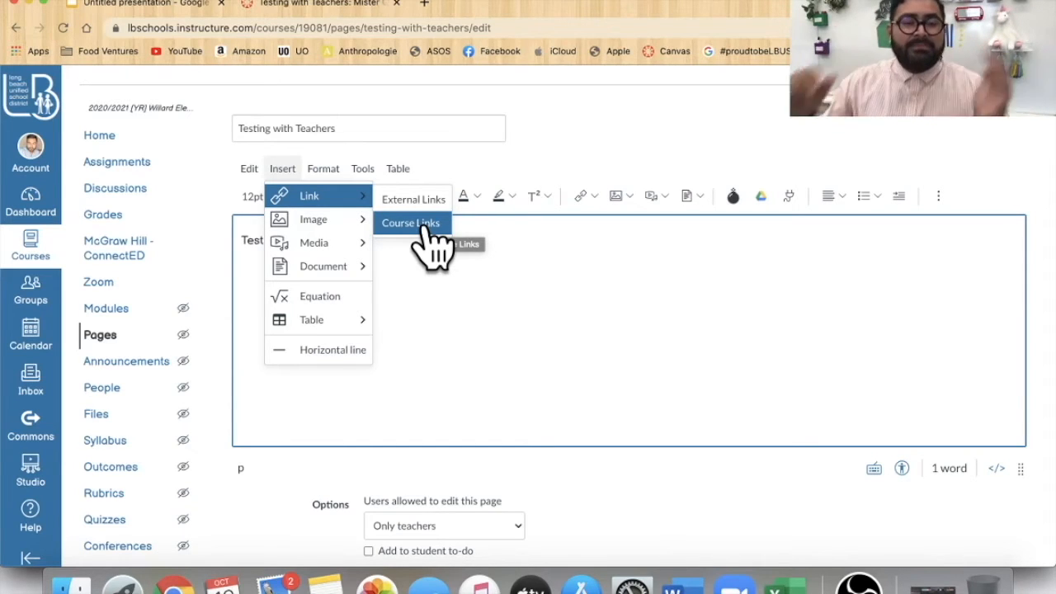
mouse_move(338, 221)
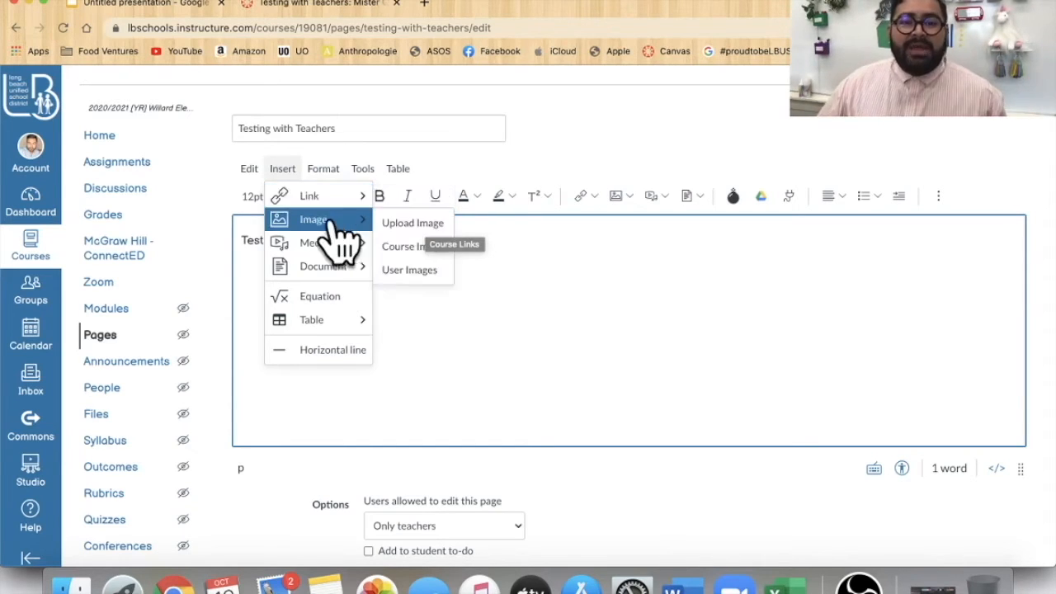
left_click(410, 270)
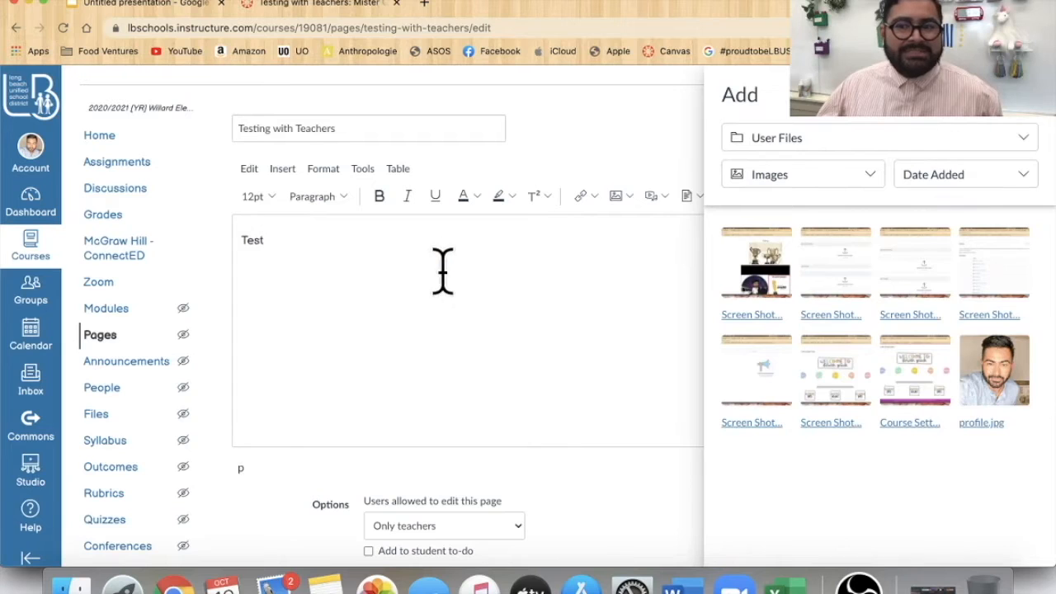
scroll(965, 433, "down", 2)
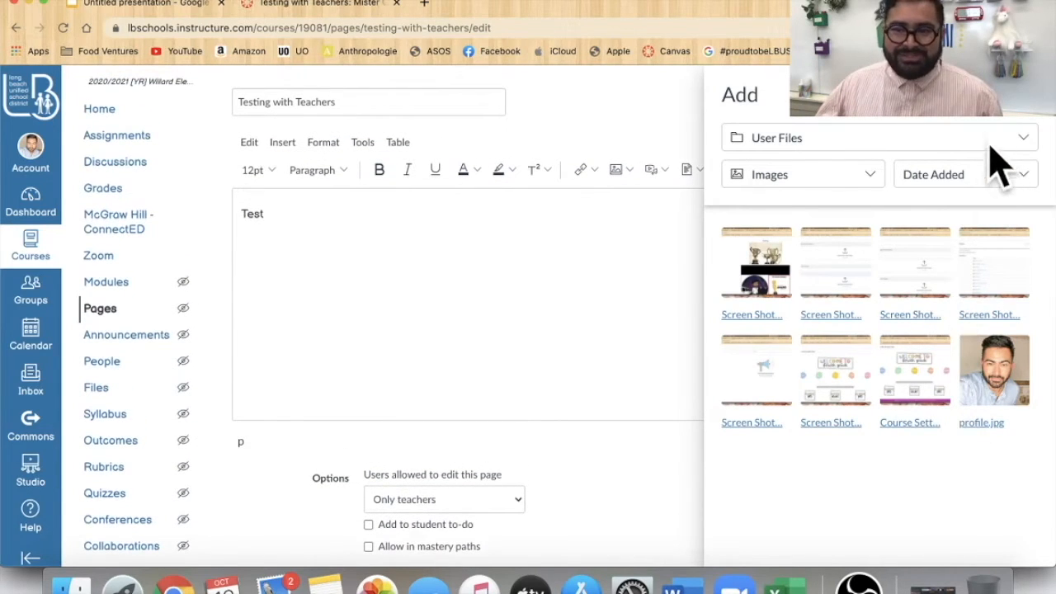
scroll(1007, 414, "down", 1)
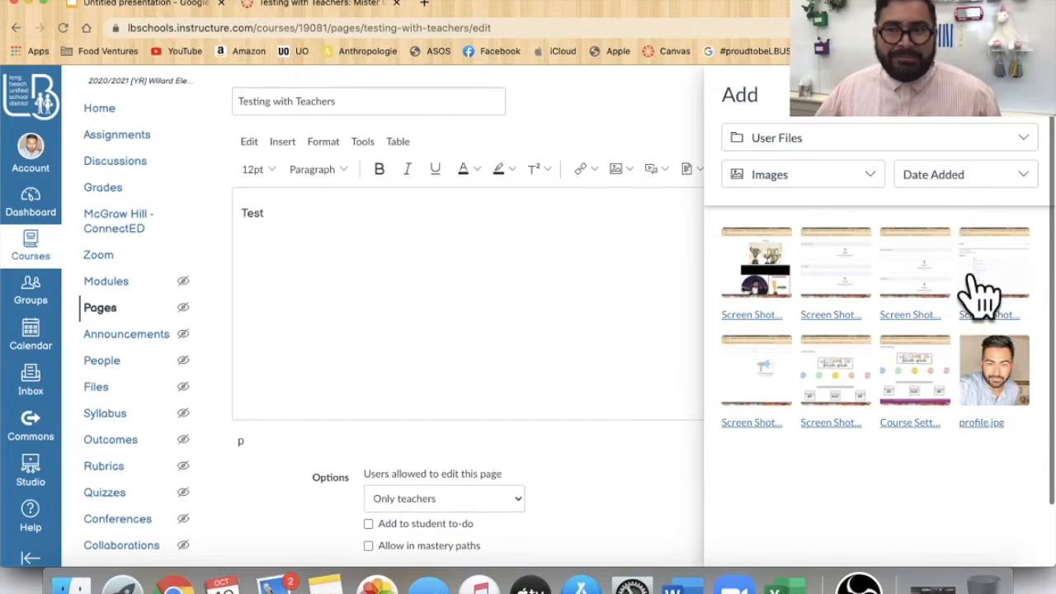
- Switch the image source to Course Files, browse the course images, and close the file browser without inserting one
left_click(919, 146)
left_click(849, 199)
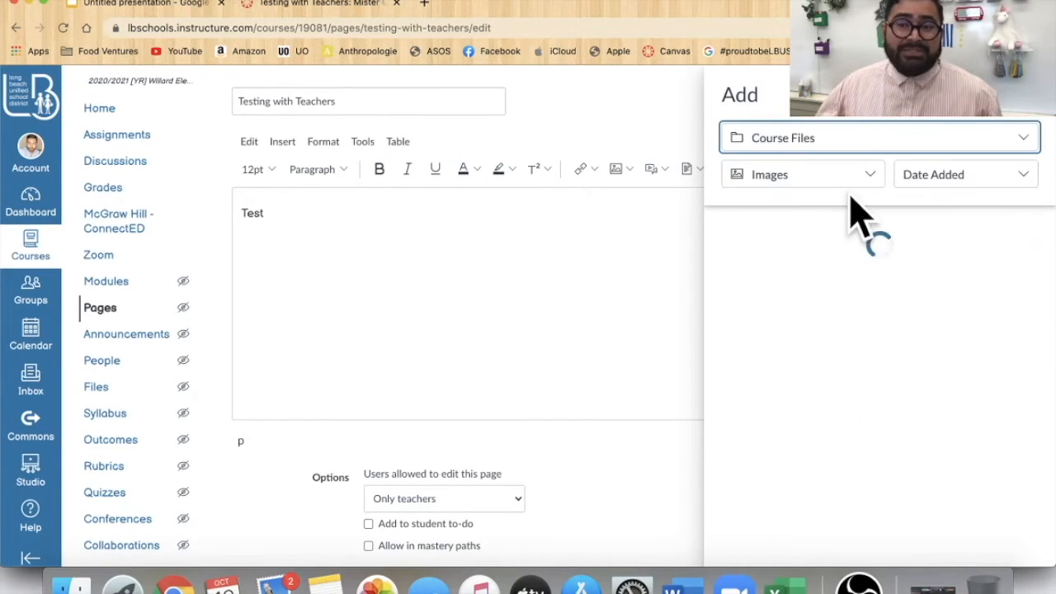
scroll(833, 355, "down", 1)
scroll(837, 363, "down", 20)
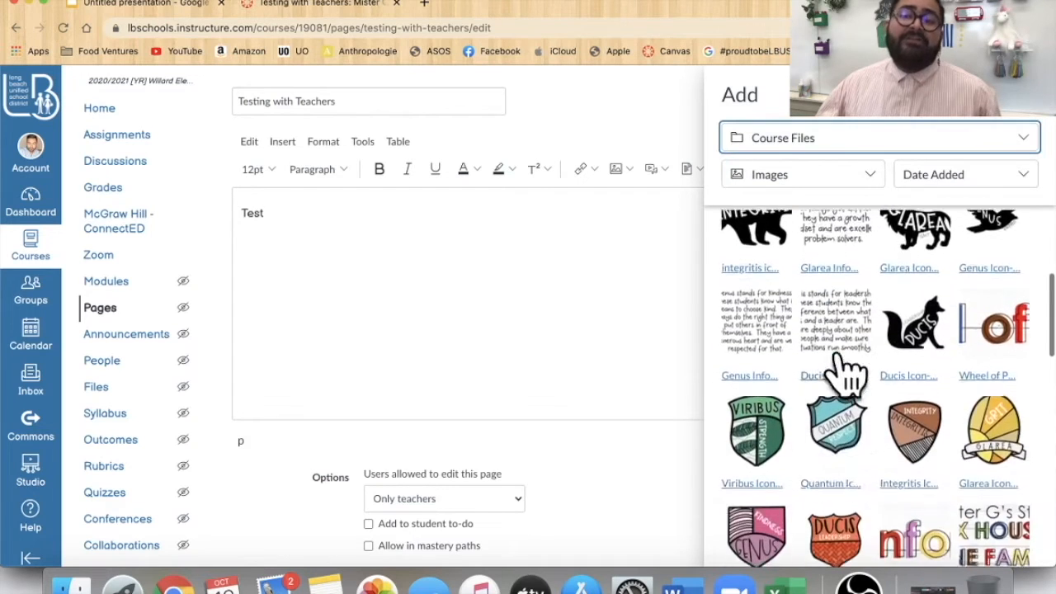
left_click(1031, 126)
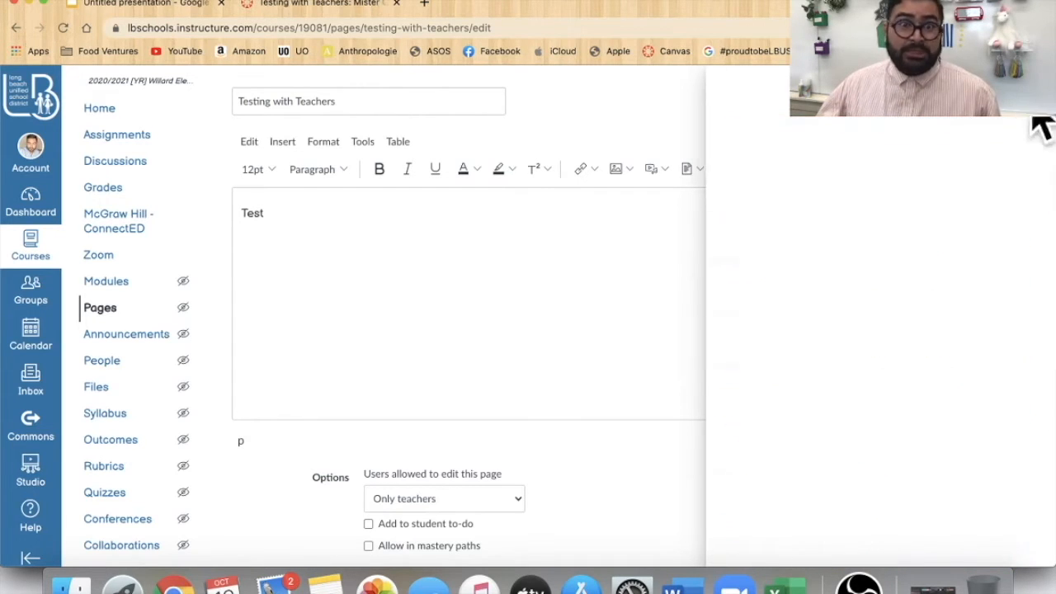
- Insert a horizontal line below the word Test in the page body and delete it again
left_click(282, 141)
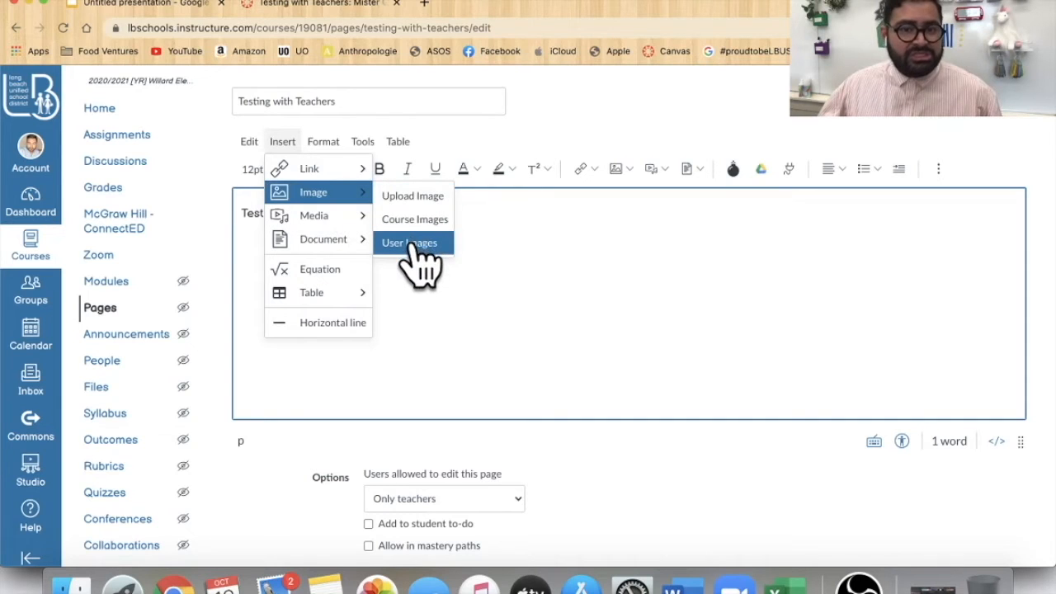
mouse_move(359, 243)
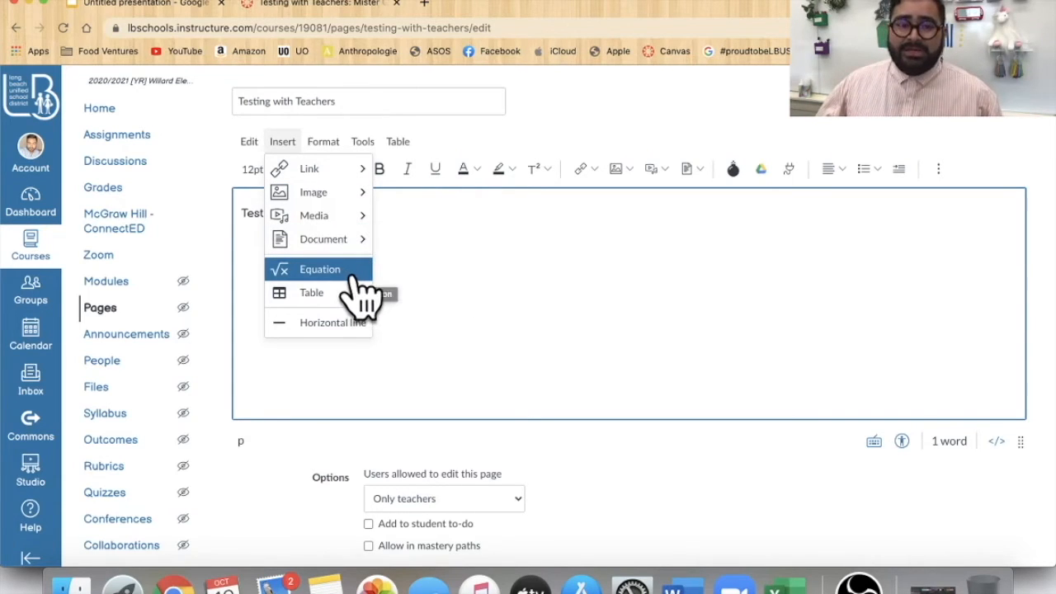
mouse_move(361, 304)
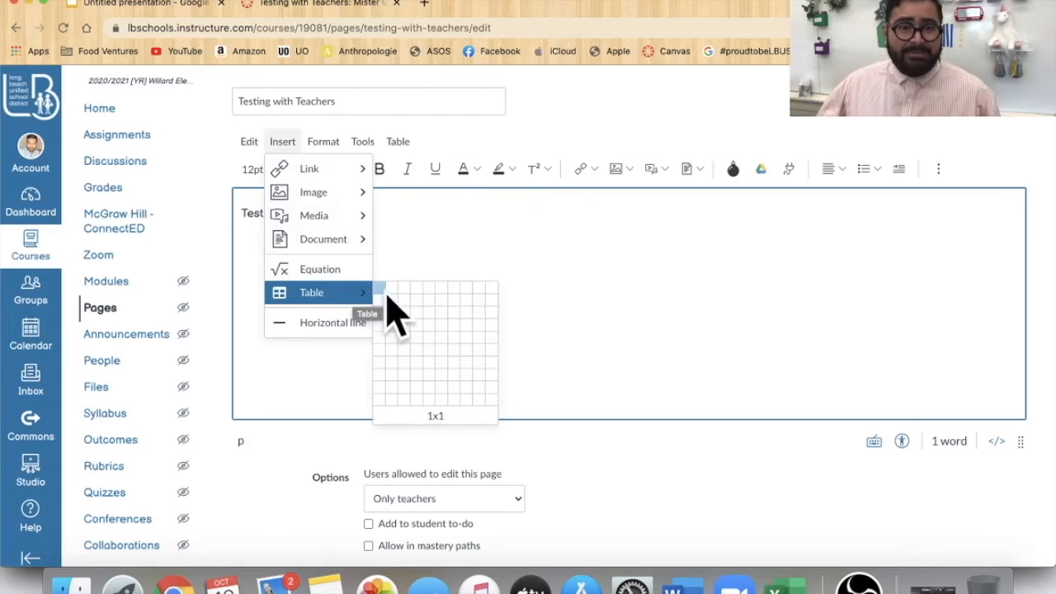
left_click(348, 324)
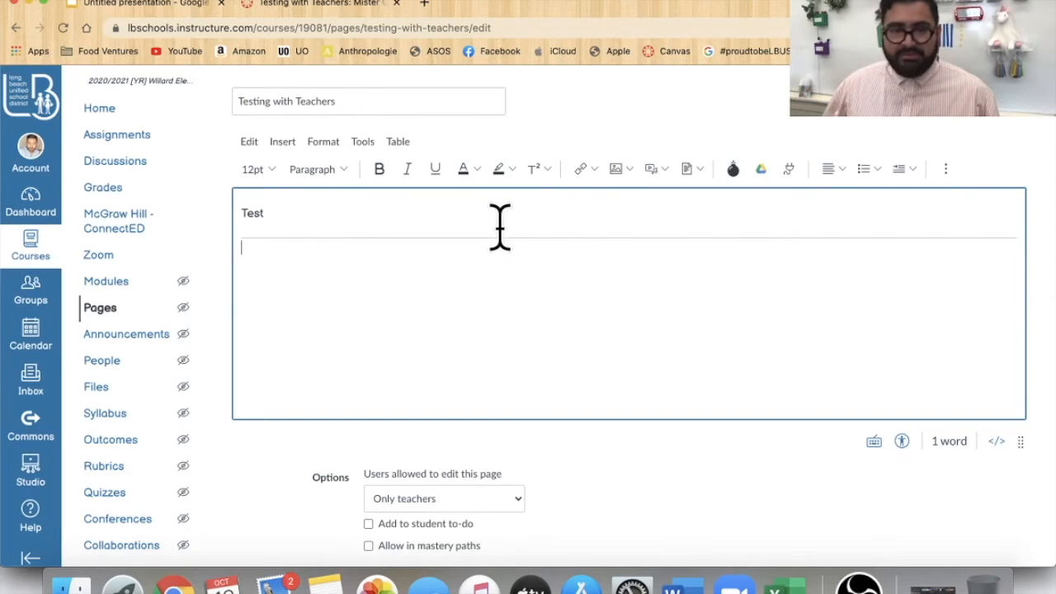
key("BackSpace")
key("BackSpace")
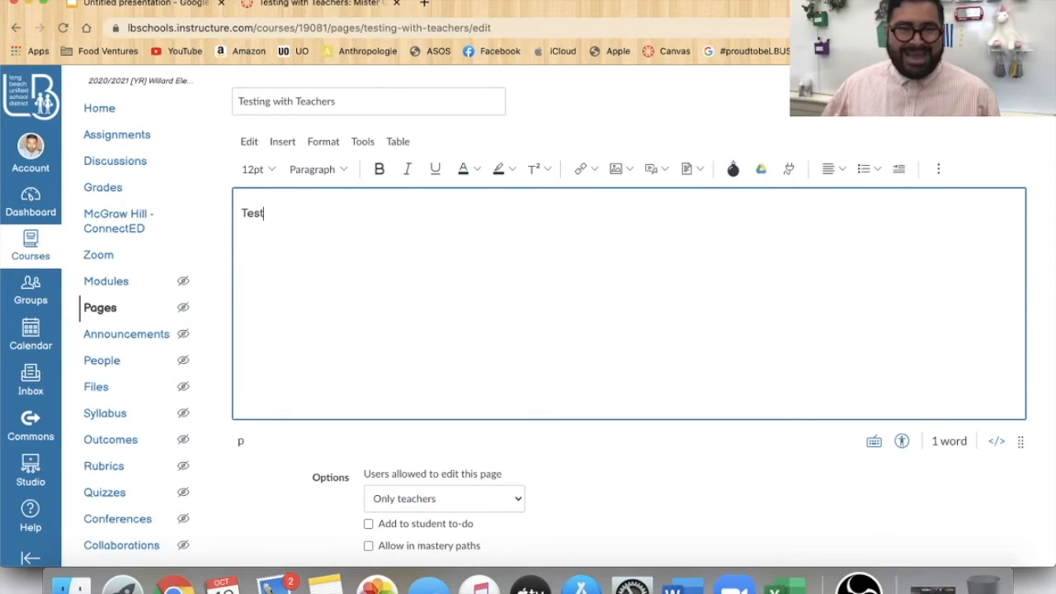
- Make the word Test in the page body bold
scroll(509, 224, "down", 2)
scroll(420, 200, "up", 4)
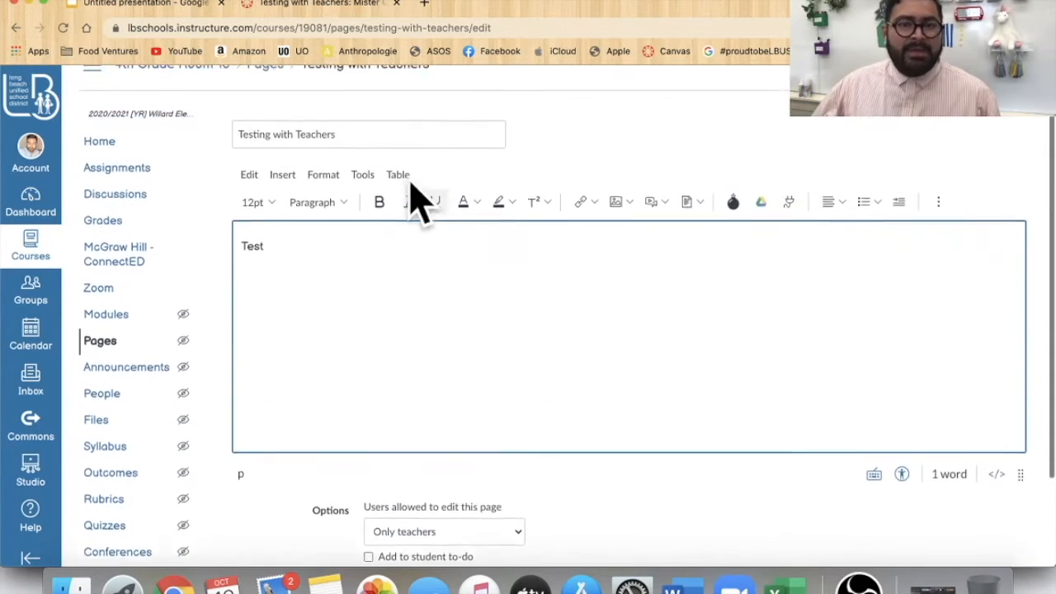
left_click(330, 195)
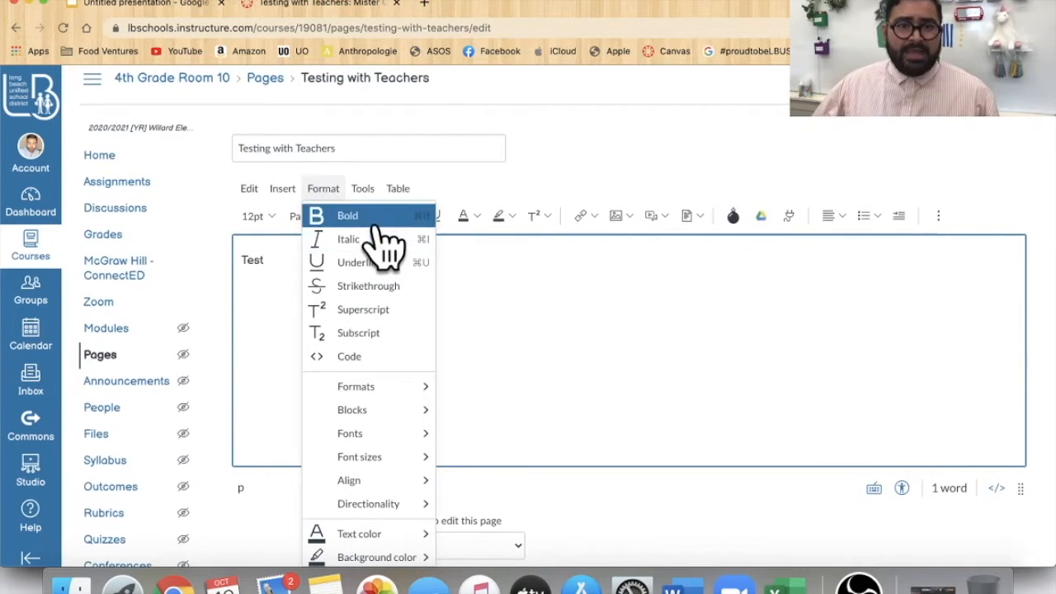
left_click(277, 262)
left_click_drag(277, 262, 228, 276)
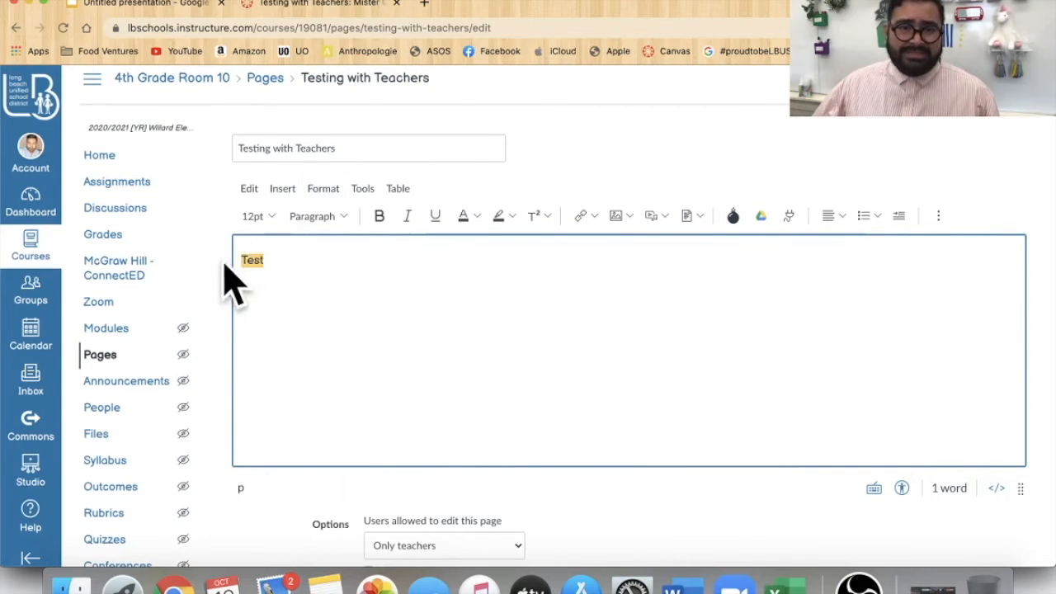
left_click(325, 190)
left_click(363, 216)
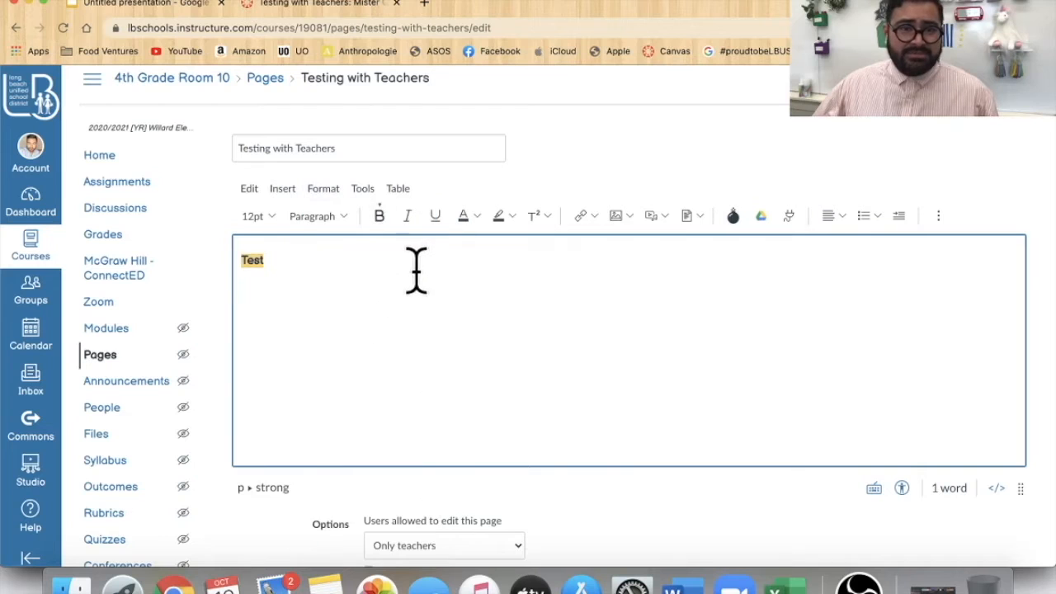
- Remove the bold formatting from the word Test, switching bold on and off once more
left_click_drag(316, 253, 241, 248)
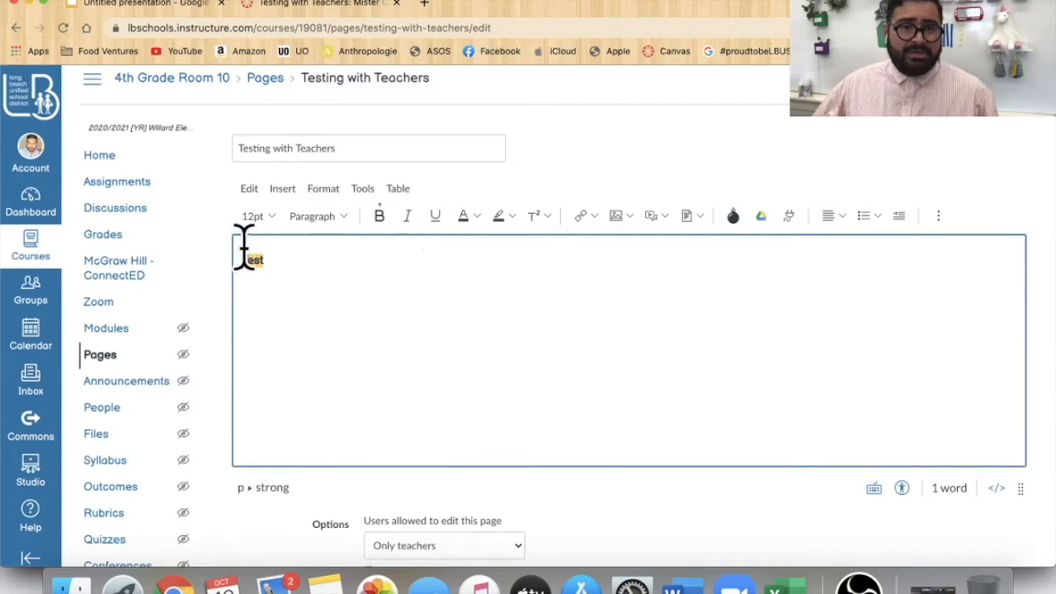
left_click(380, 218)
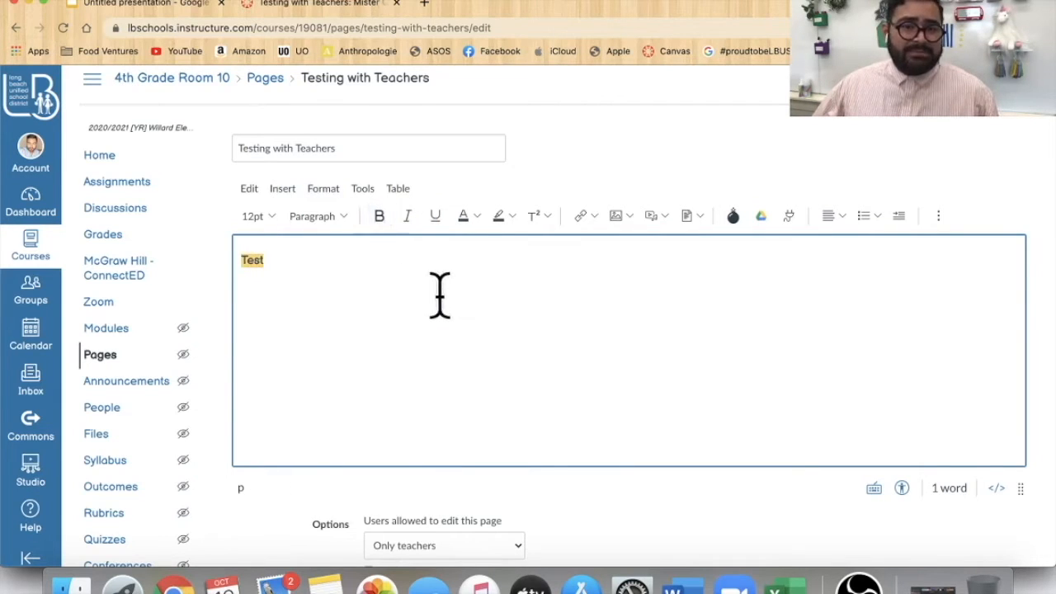
left_click_drag(309, 268, 229, 271)
left_click(379, 217)
left_click(380, 217)
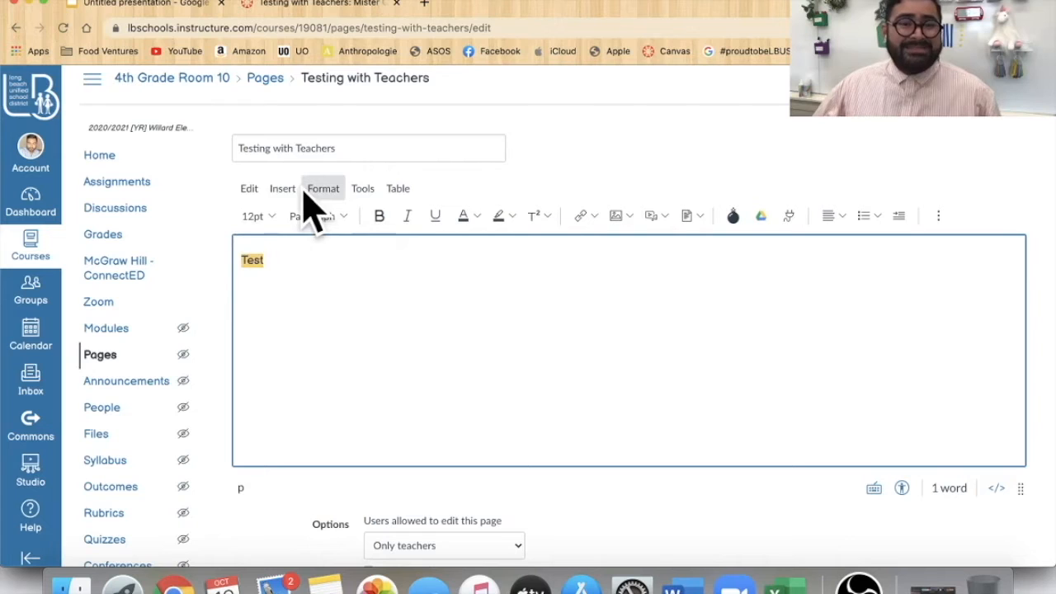
- Apply strikethrough to the word Test and look at the editor's additional formatting tools
left_click(285, 189)
left_click(328, 197)
left_click(330, 198)
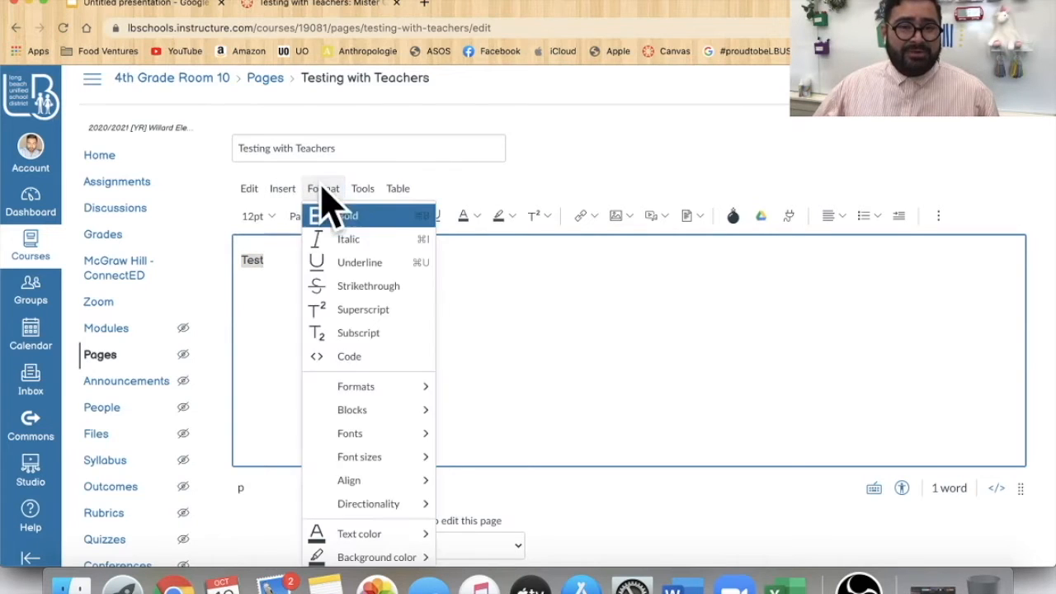
left_click(415, 286)
left_click(391, 275)
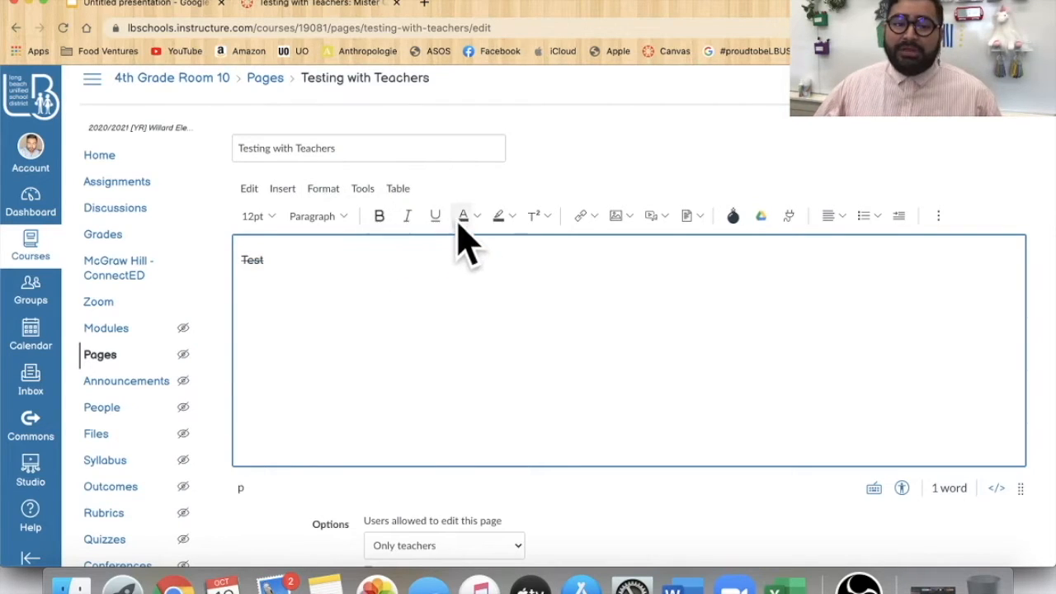
left_click(938, 216)
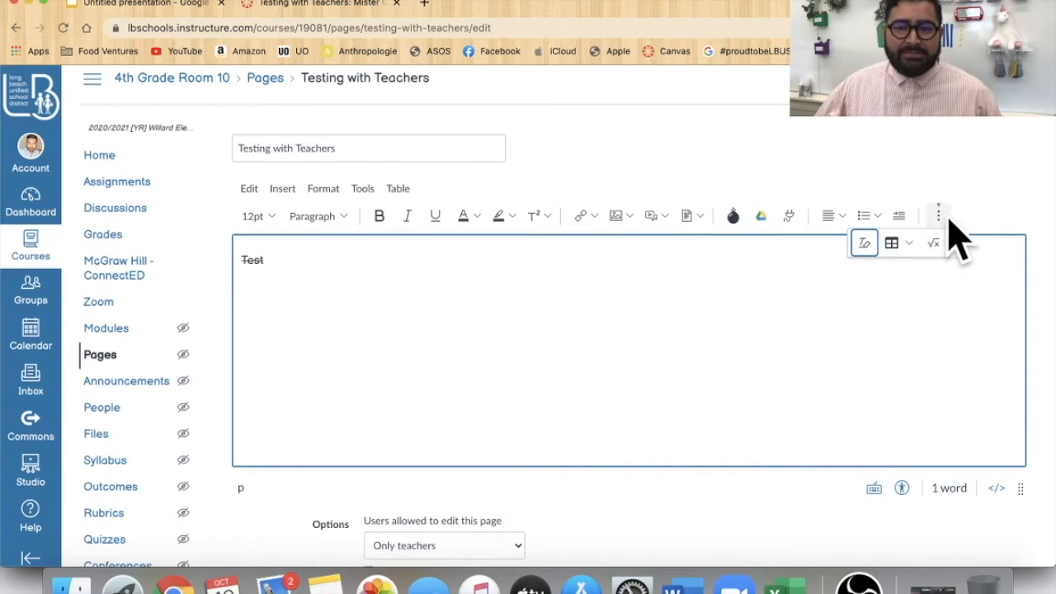
left_click(938, 216)
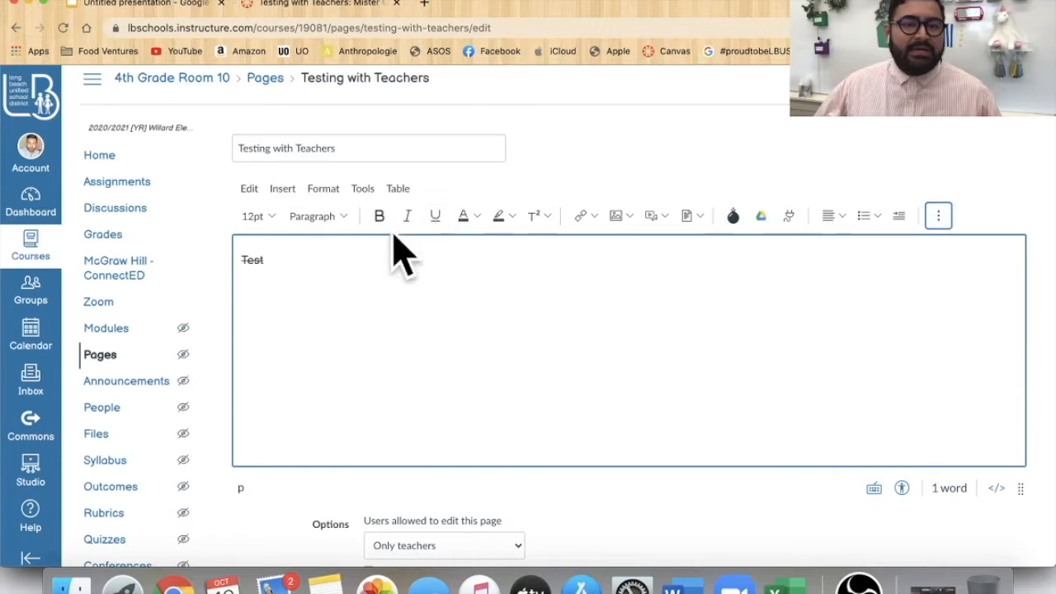
- Try italic and underline on the struck-through word Test and remove both styles again
left_click(273, 261)
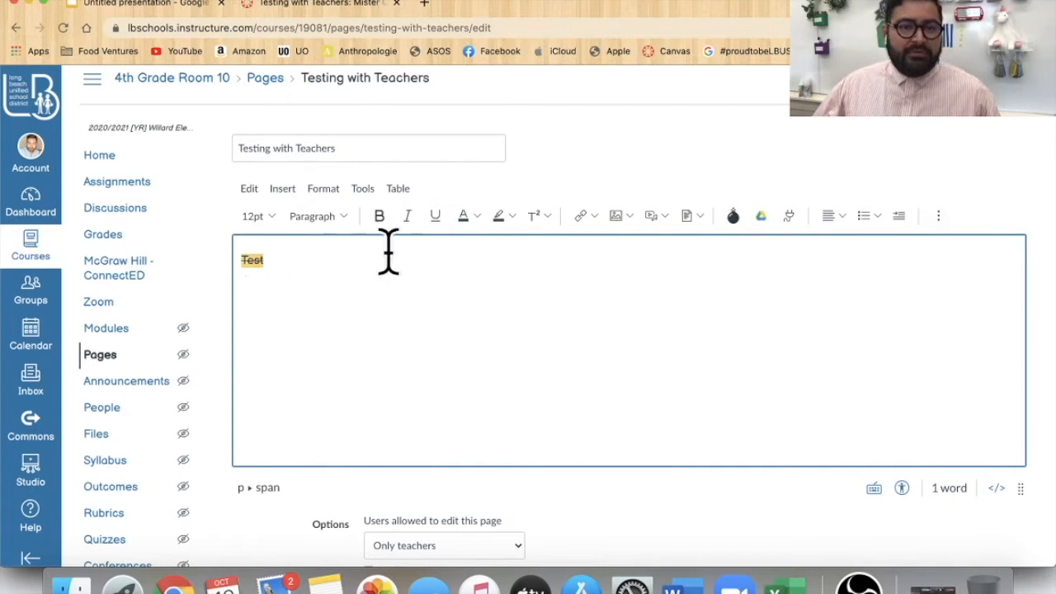
left_click(407, 217)
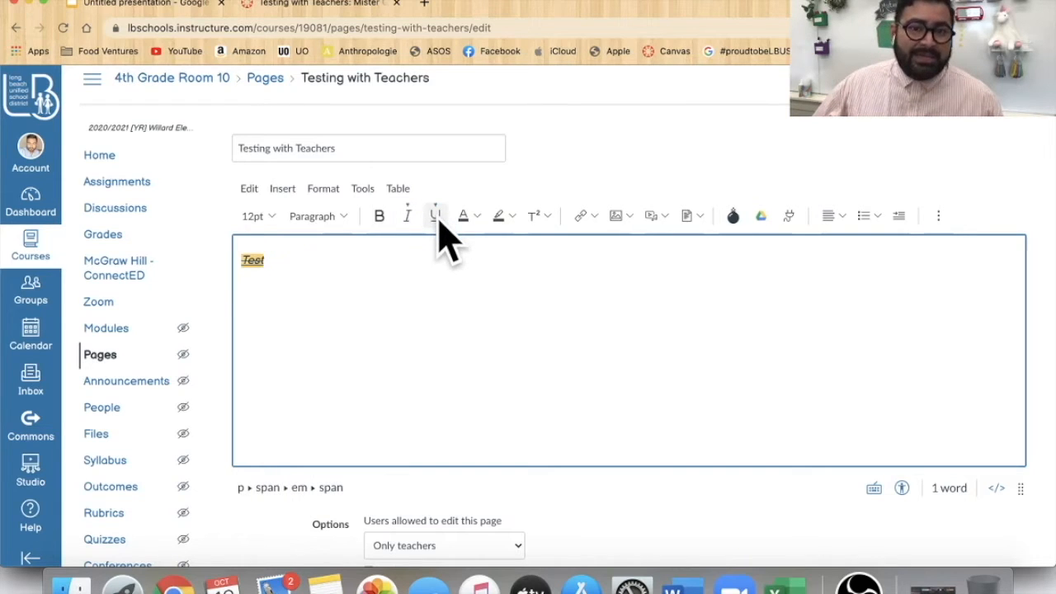
left_click(436, 216)
left_click(406, 217)
- Remove the strikethrough from the word Test
left_click(365, 192)
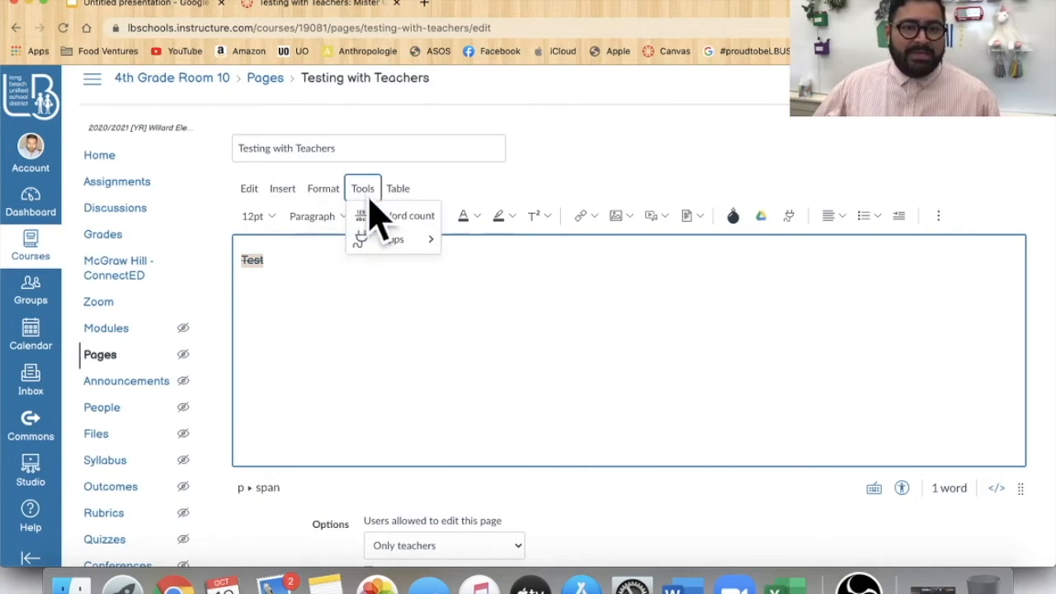
left_click(322, 188)
left_click(412, 285)
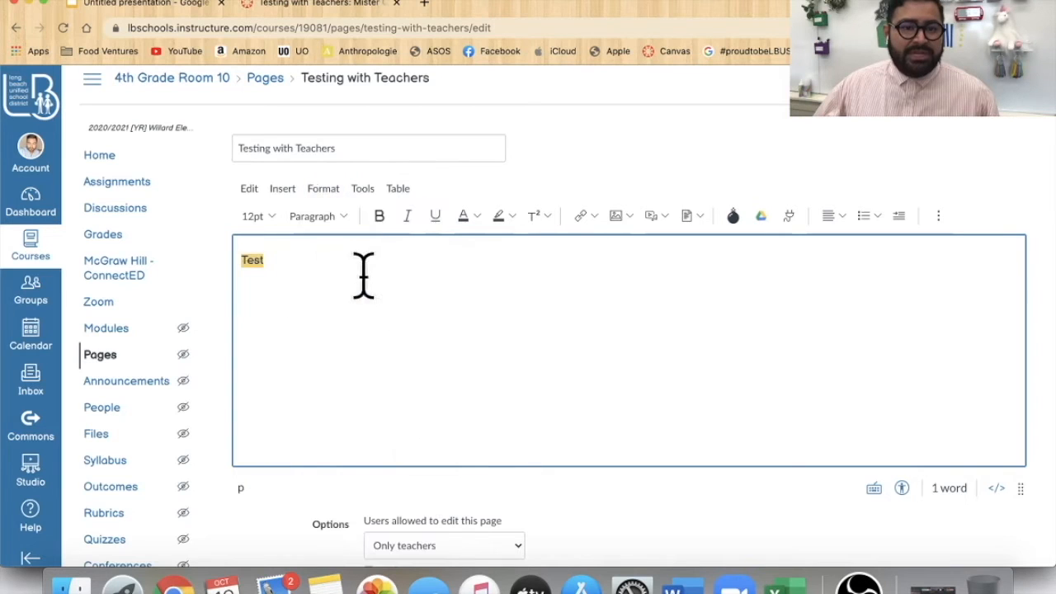
- Format the word Test as superscript and return it to normal text
left_click(324, 189)
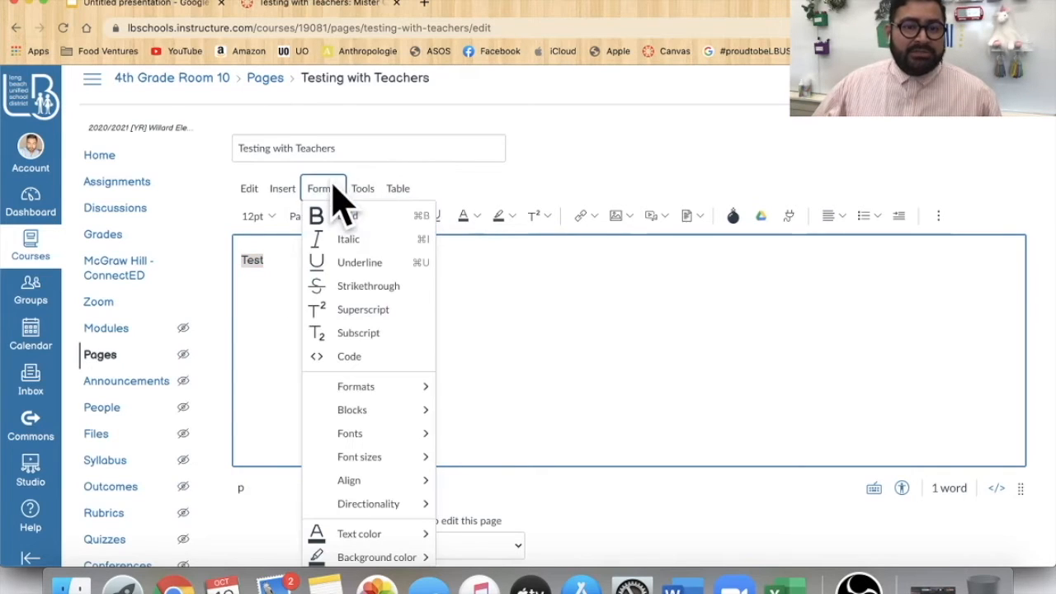
left_click(389, 311)
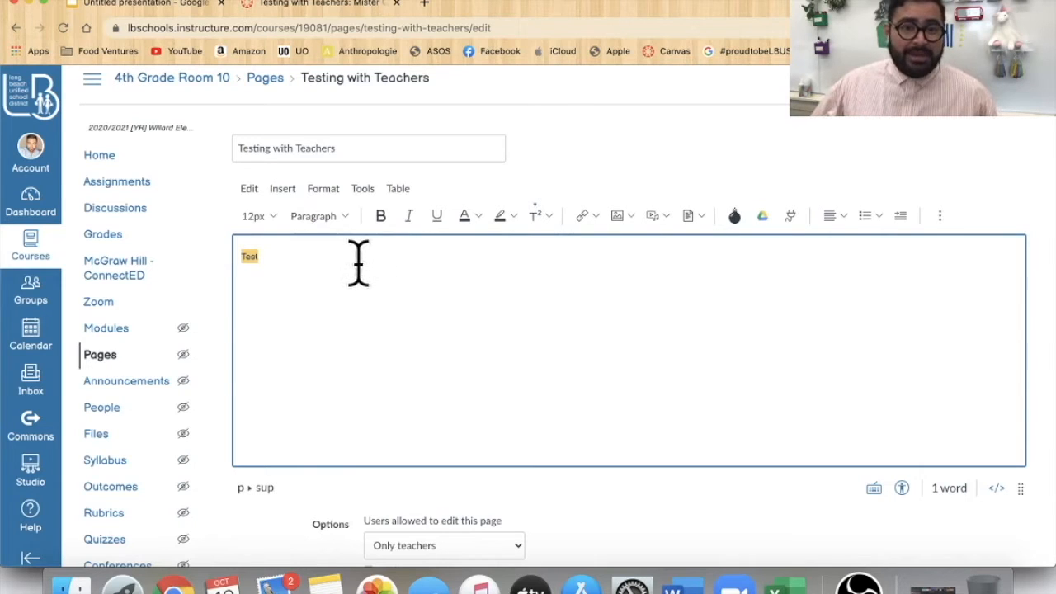
left_click(330, 200)
left_click(395, 306)
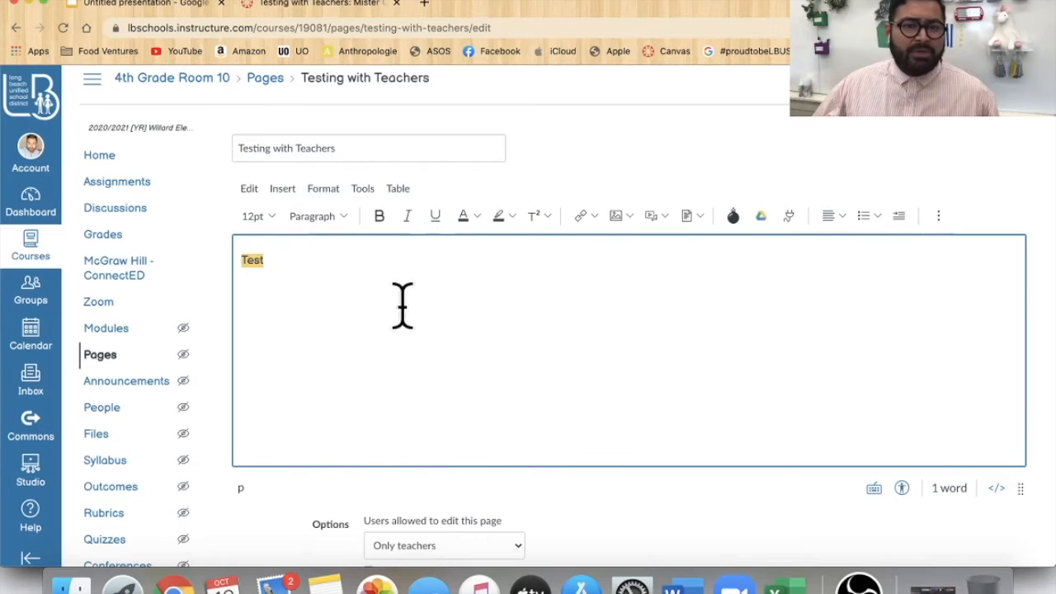
- Format the word Test as subscript and return it to normal text
left_click(322, 188)
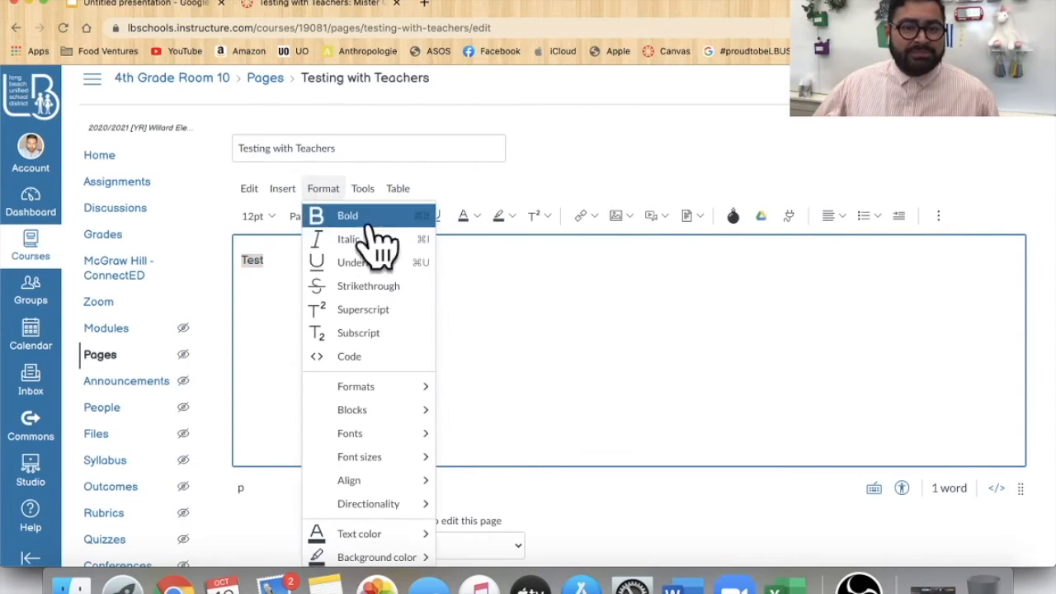
left_click(395, 333)
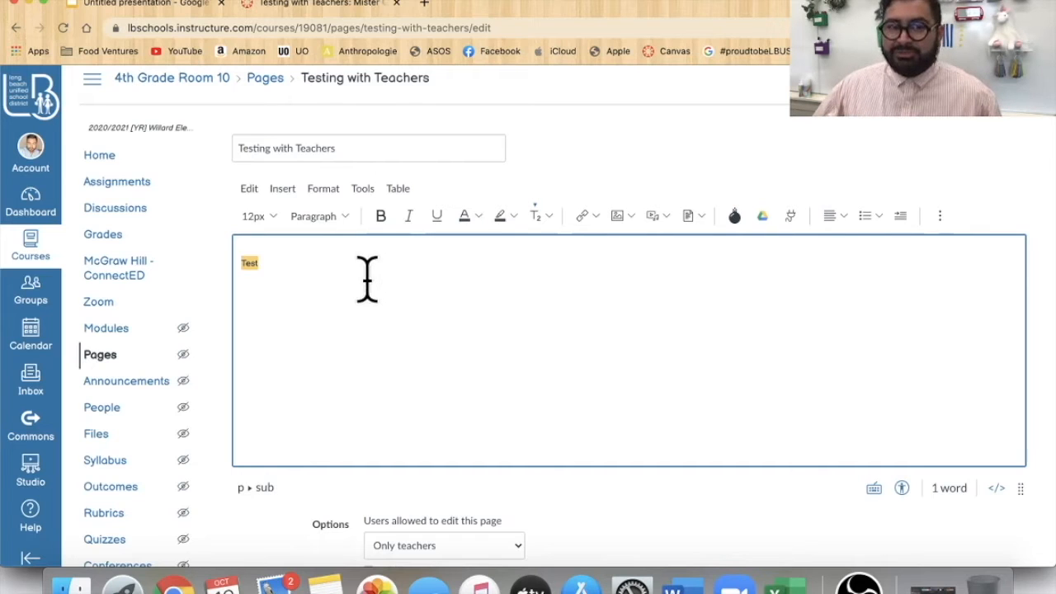
left_click(324, 189)
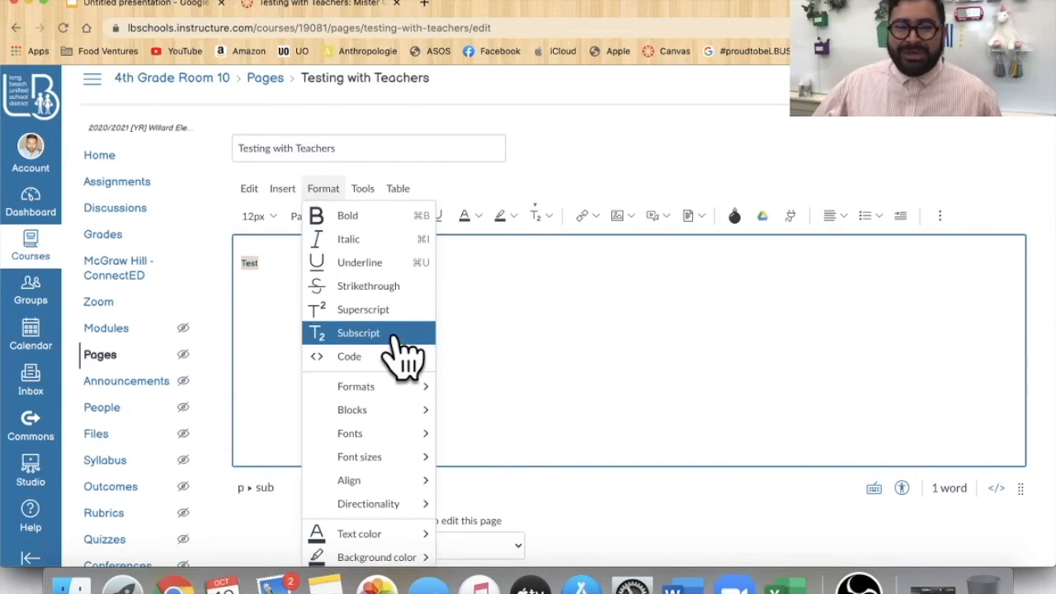
left_click(396, 334)
- Format the word Test as code and return it to normal text
left_click(335, 188)
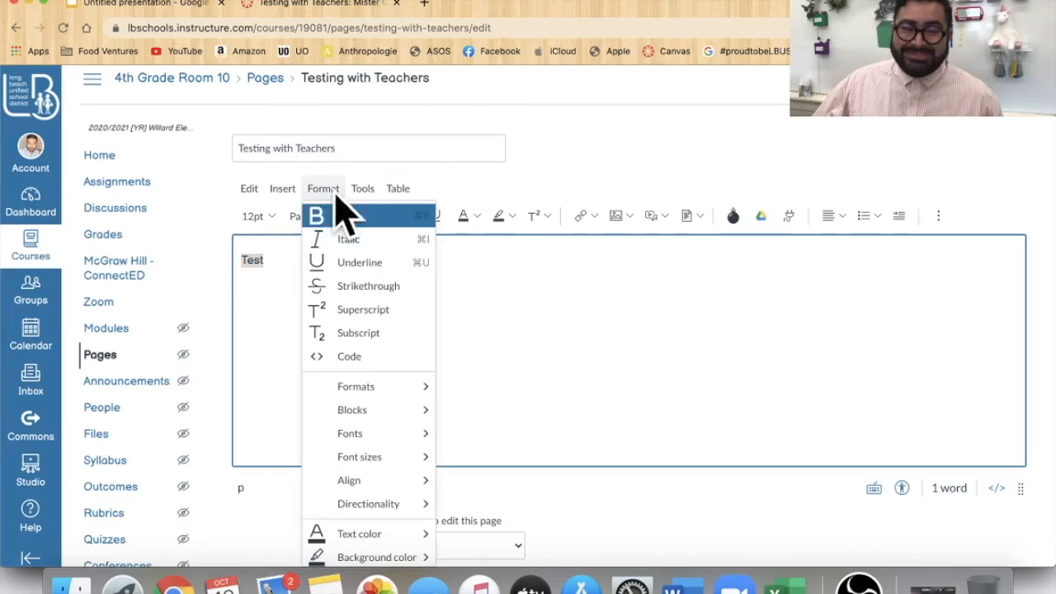
left_click(394, 356)
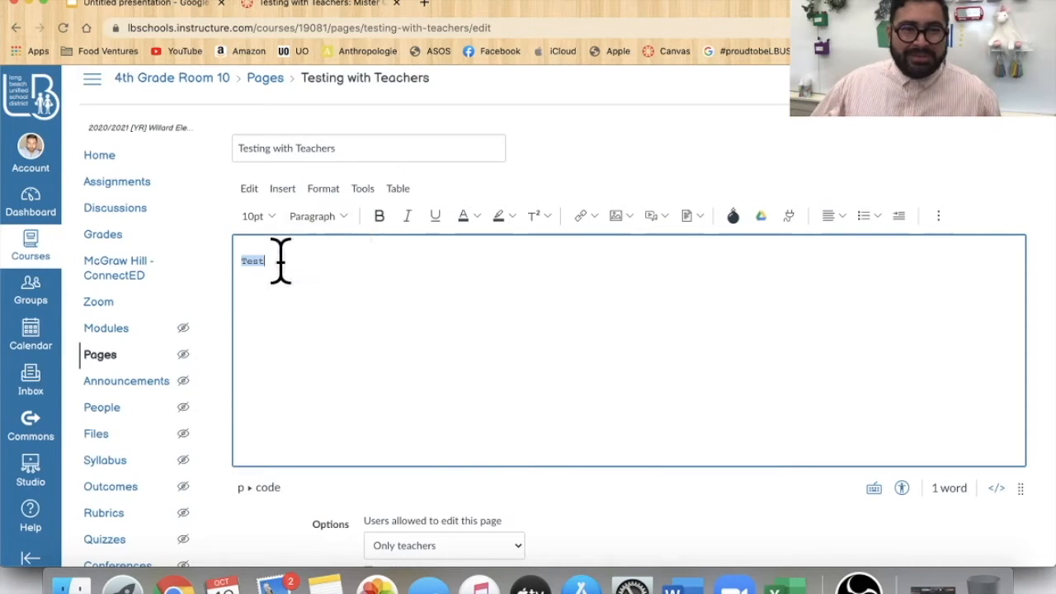
left_click(324, 188)
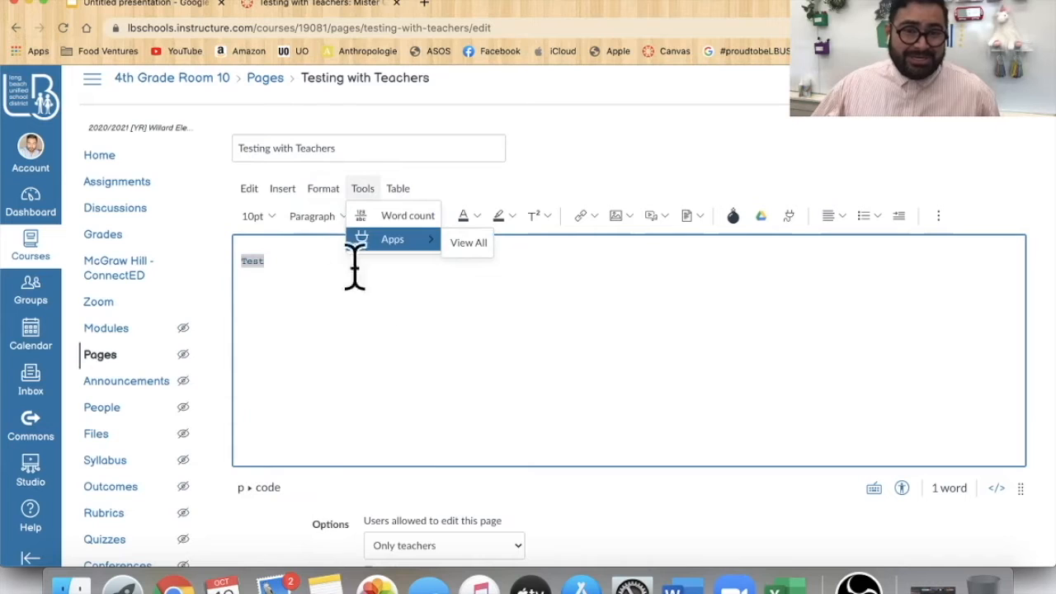
left_click(355, 356)
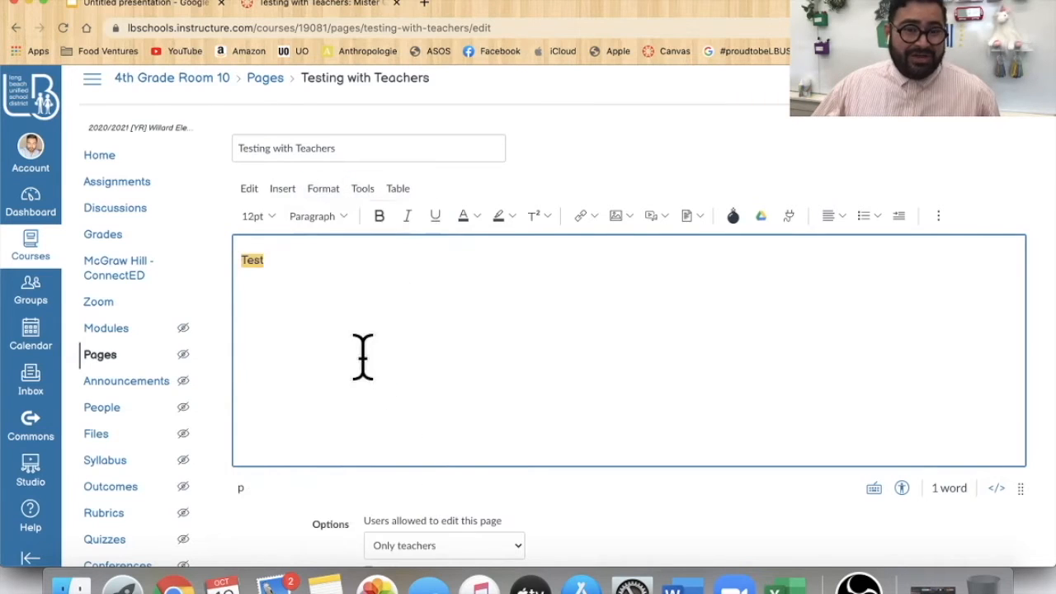
- Center the word Test using the alignment formats
left_click(334, 188)
scroll(429, 349, "down", 1)
mouse_move(405, 363)
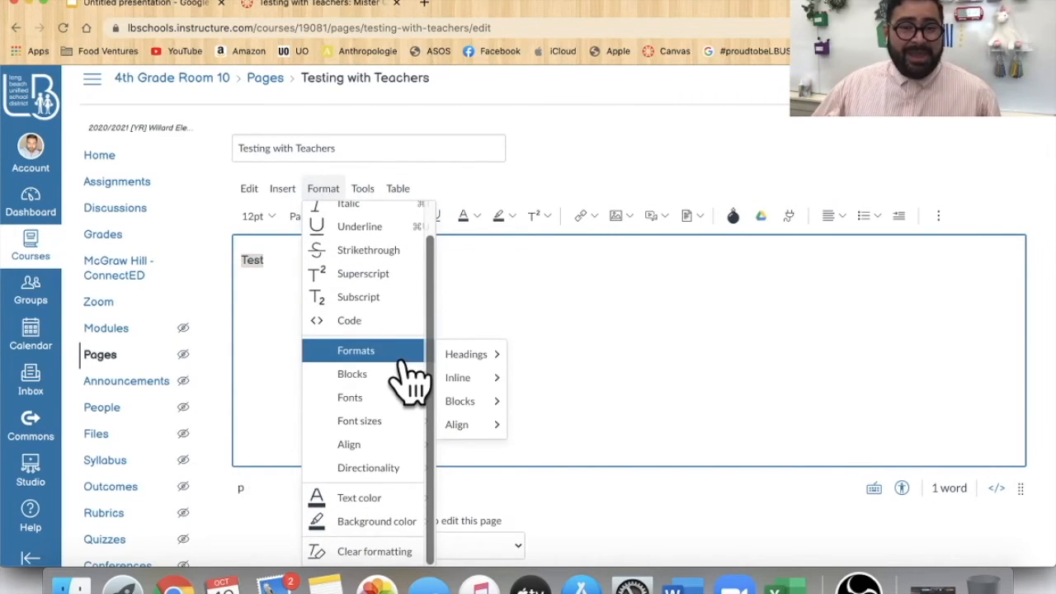
mouse_move(495, 388)
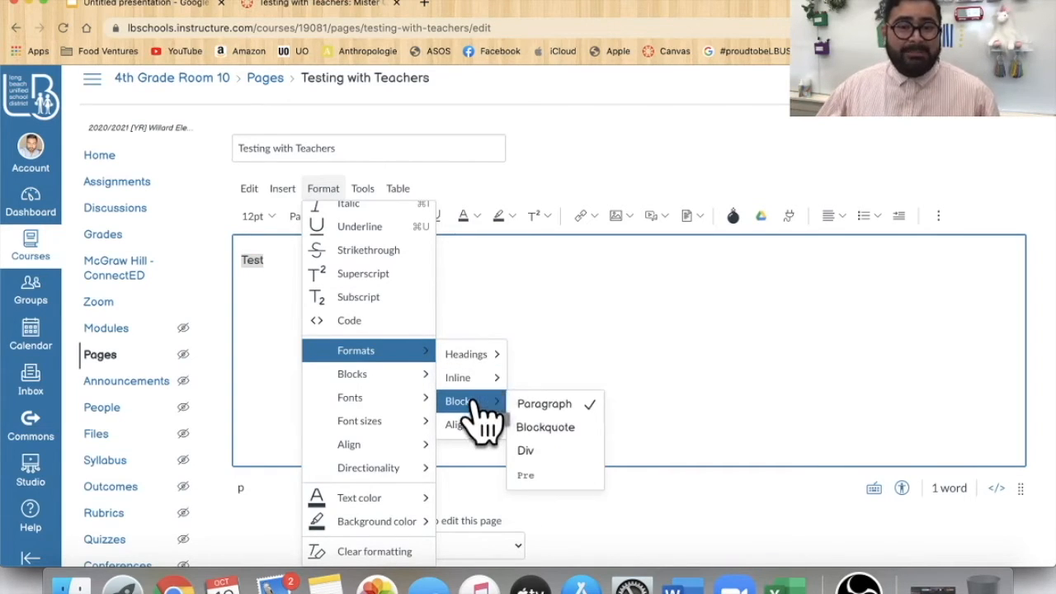
mouse_move(482, 436)
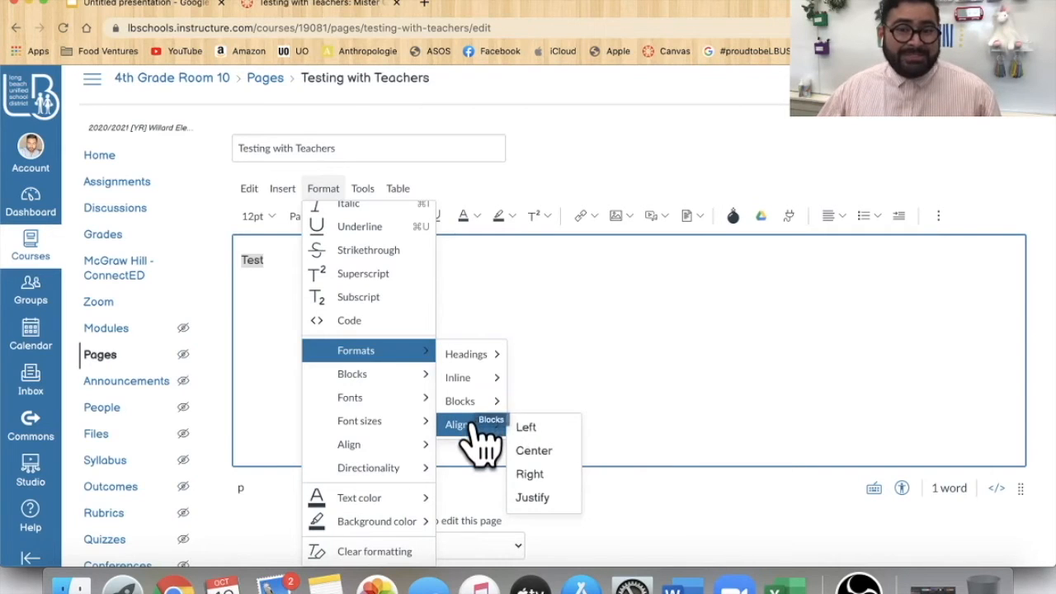
left_click(547, 451)
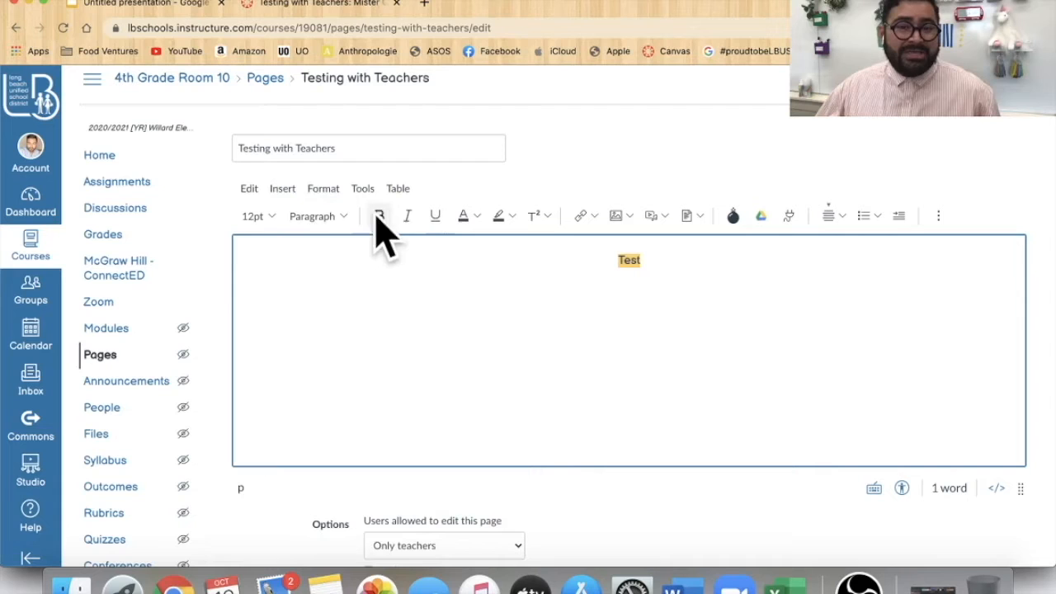
left_click(323, 188)
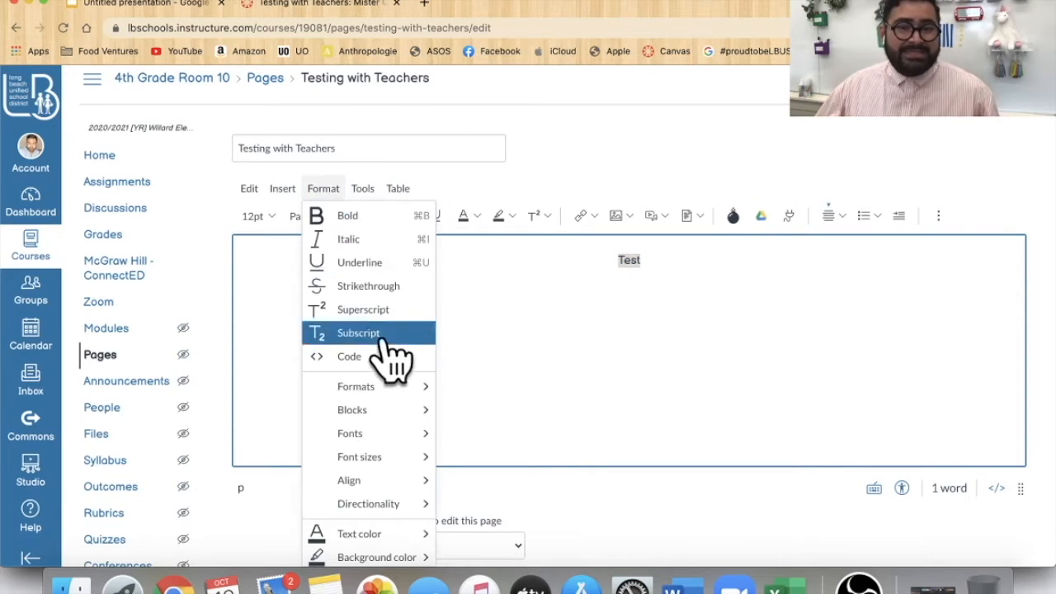
mouse_move(425, 464)
mouse_move(417, 435)
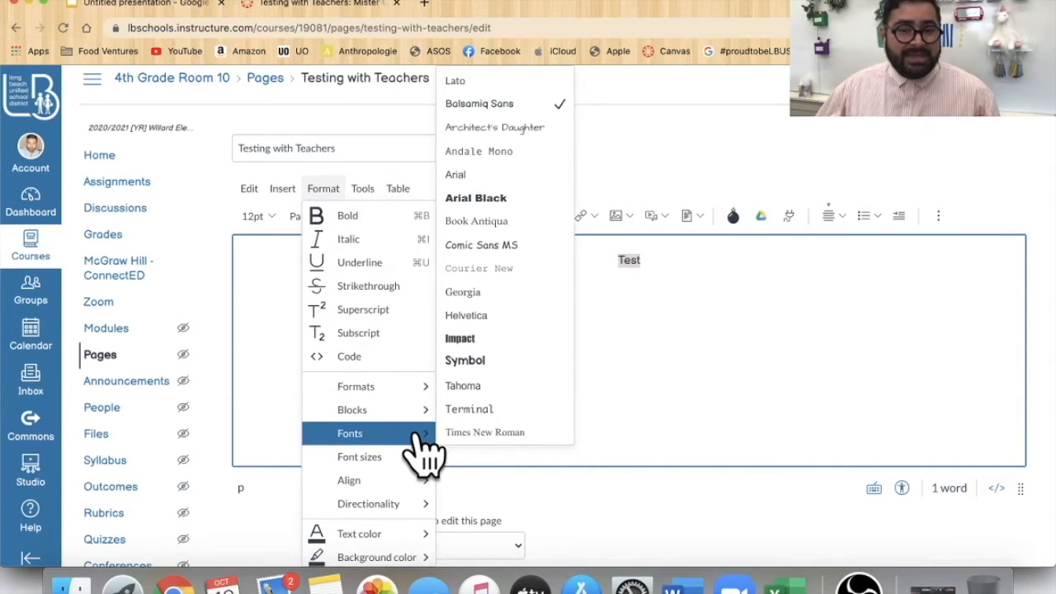
mouse_move(427, 394)
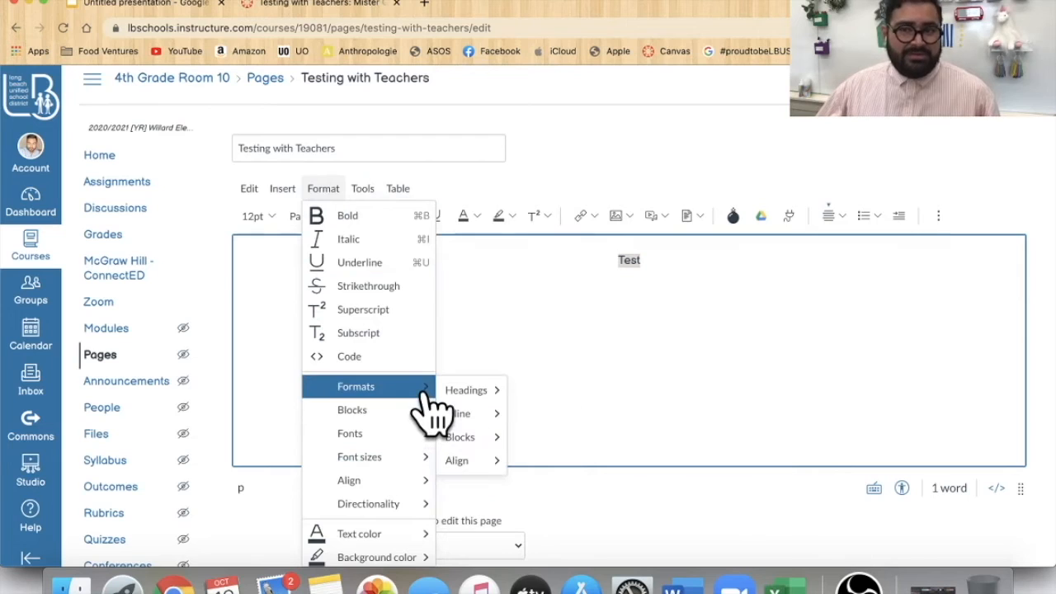
left_click(866, 339)
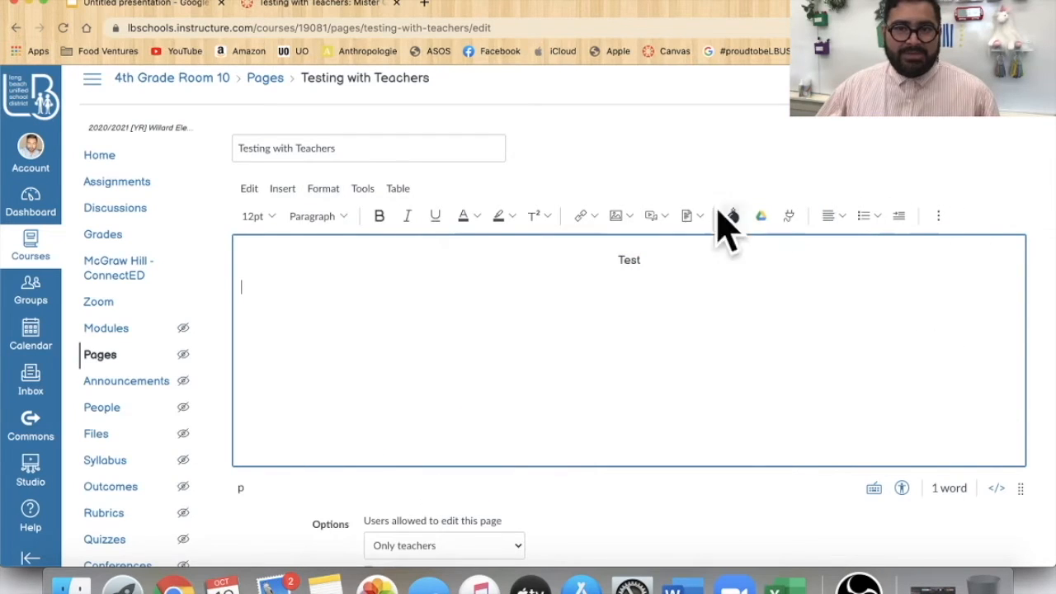
- Align the centered word Test back to the left
left_click_drag(655, 264, 605, 259)
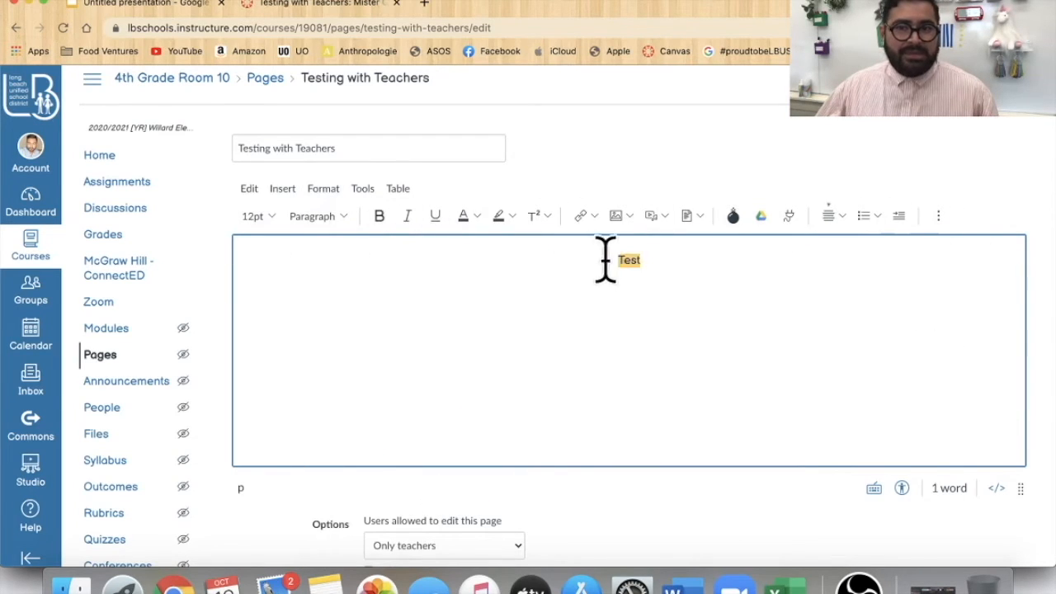
left_click(838, 217)
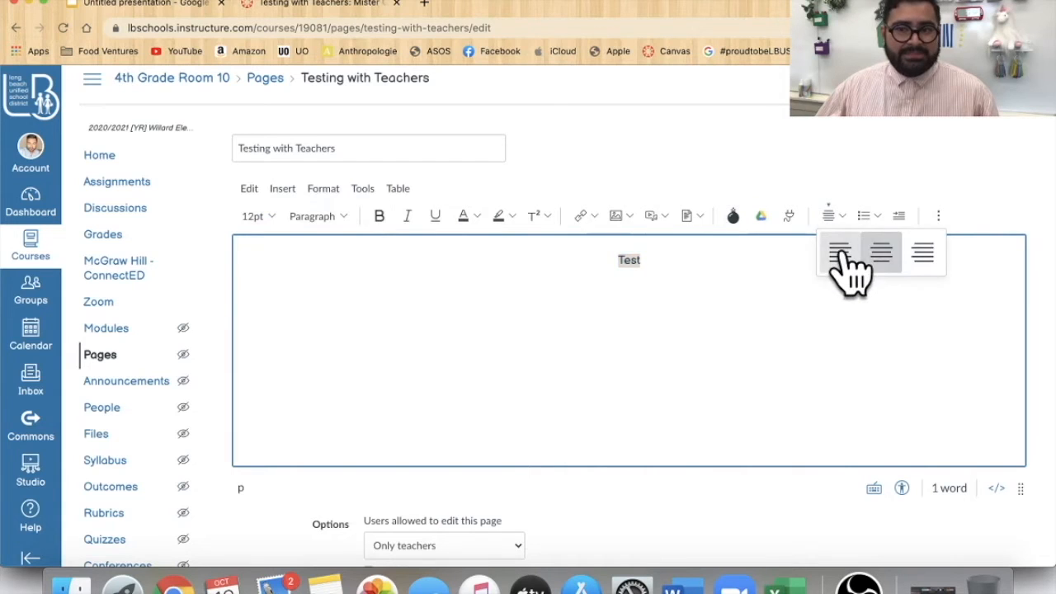
left_click(841, 261)
- Change the font of the word Test to Architect's Daughter
left_click(322, 188)
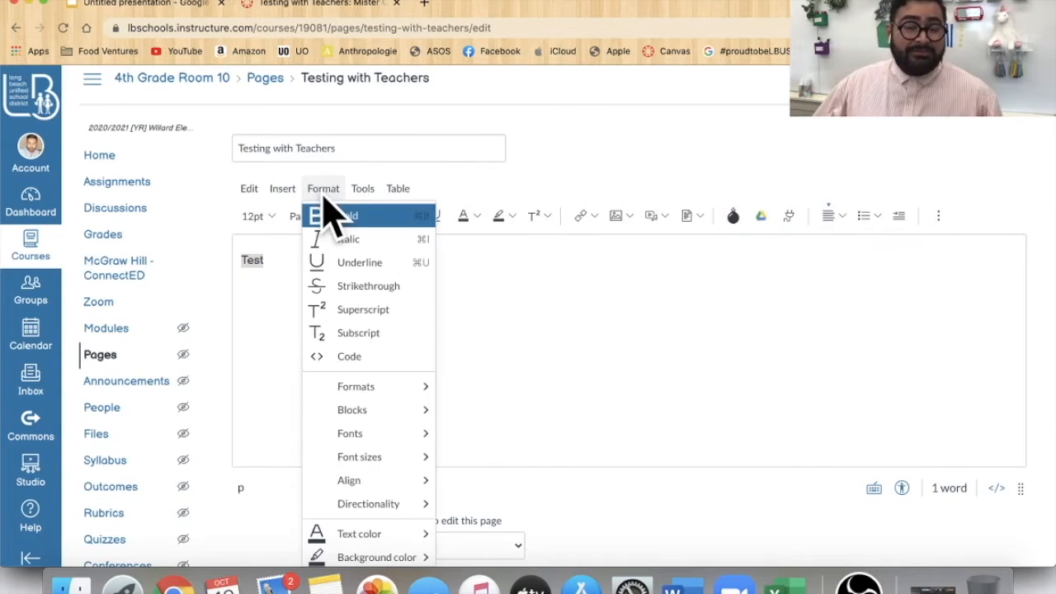
mouse_move(395, 442)
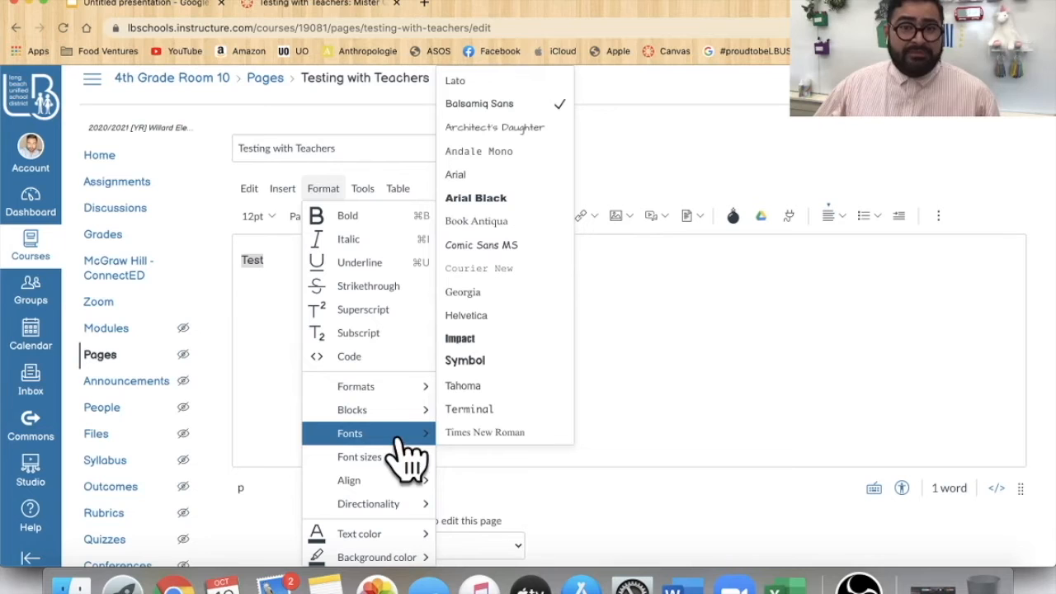
scroll(544, 302, "up", 1)
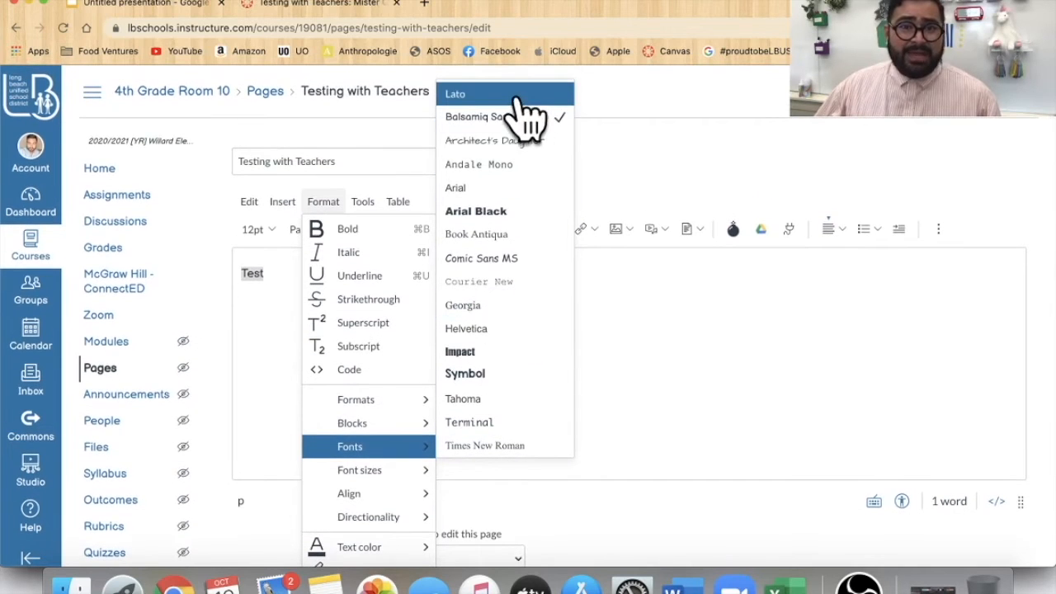
scroll(537, 258, "down", 4)
scroll(534, 255, "up", 4)
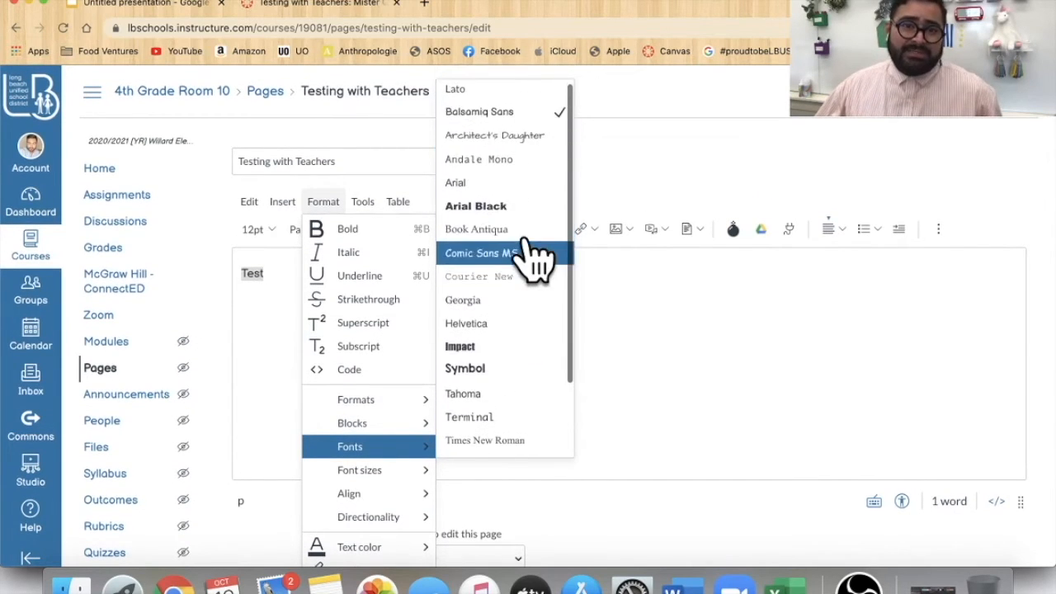
left_click(518, 147)
left_click(483, 287)
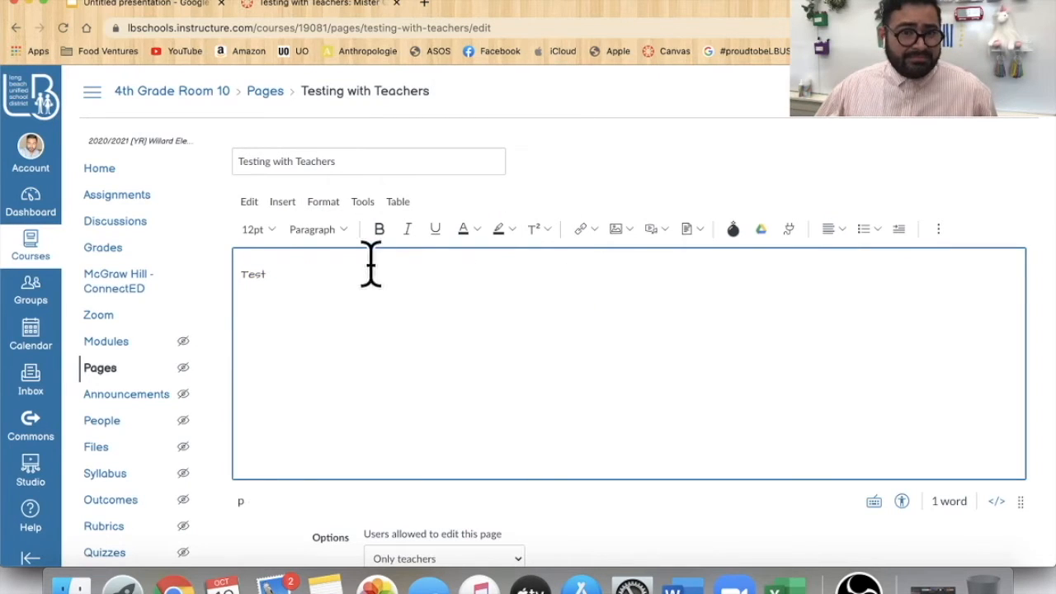
- Set the font size of the word Test to 36pt
left_click(244, 270)
mouse_move(215, 270)
left_mouse_down()
mouse_move(287, 272)
mouse_move(232, 272)
left_mouse_up()
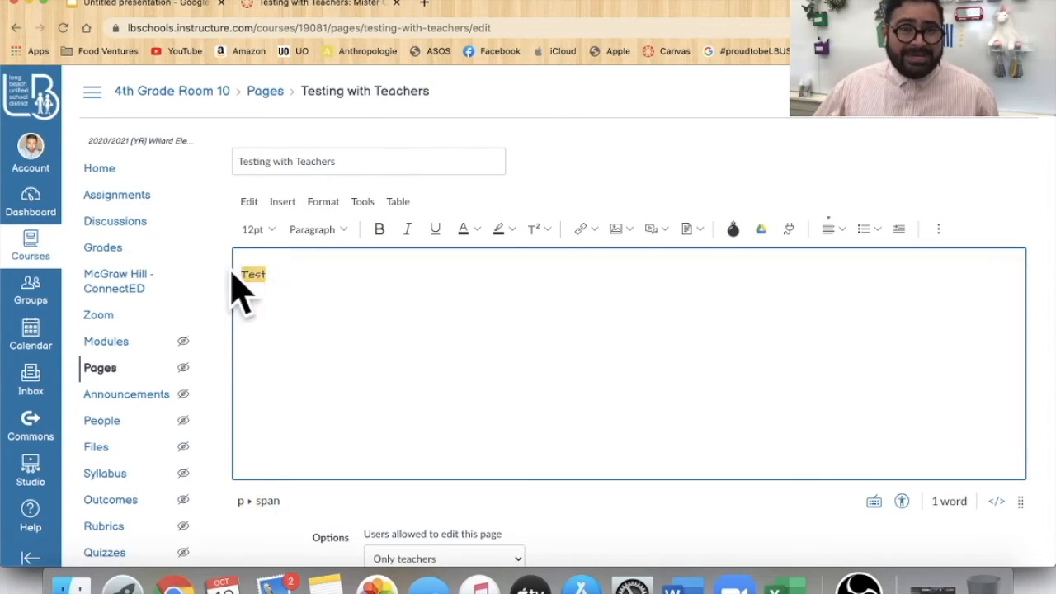
left_click(323, 203)
mouse_move(400, 429)
scroll(404, 450, "down", 2)
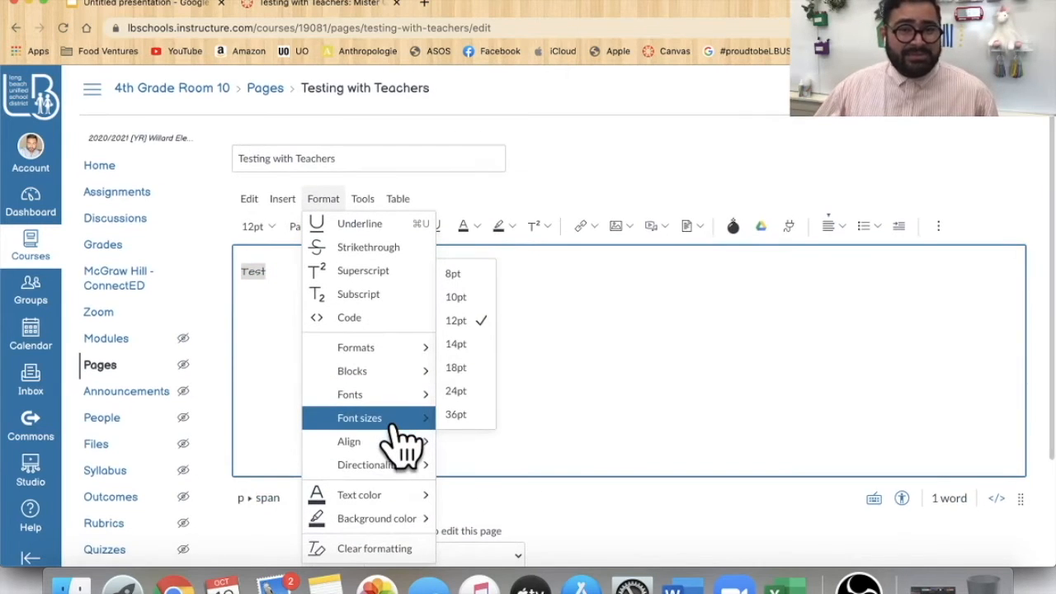
left_click(456, 414)
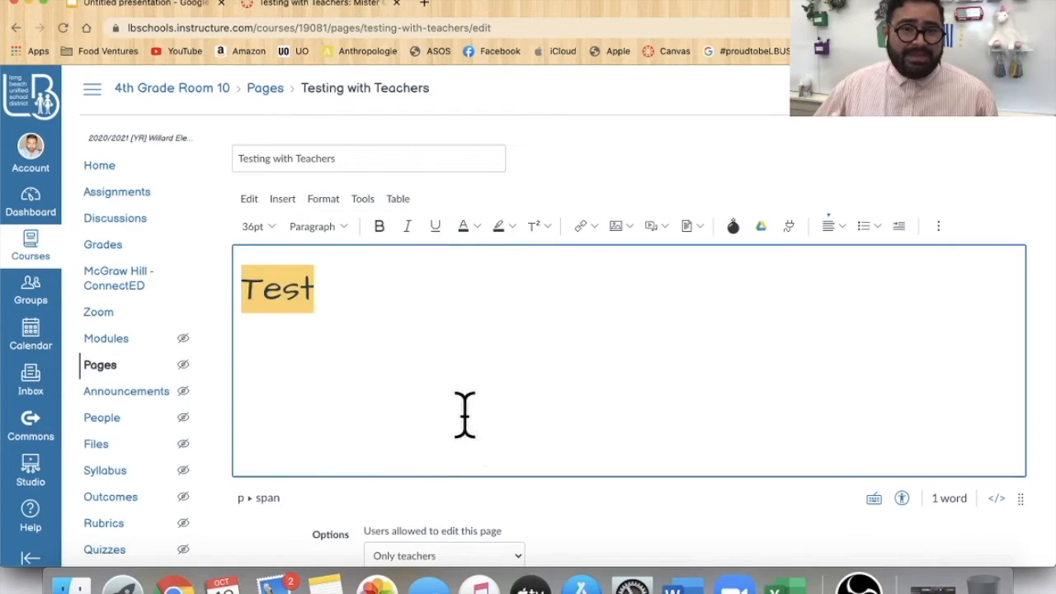
- Review the alignment and directionality options, then color the word Test yellow
left_click_drag(345, 293, 238, 290)
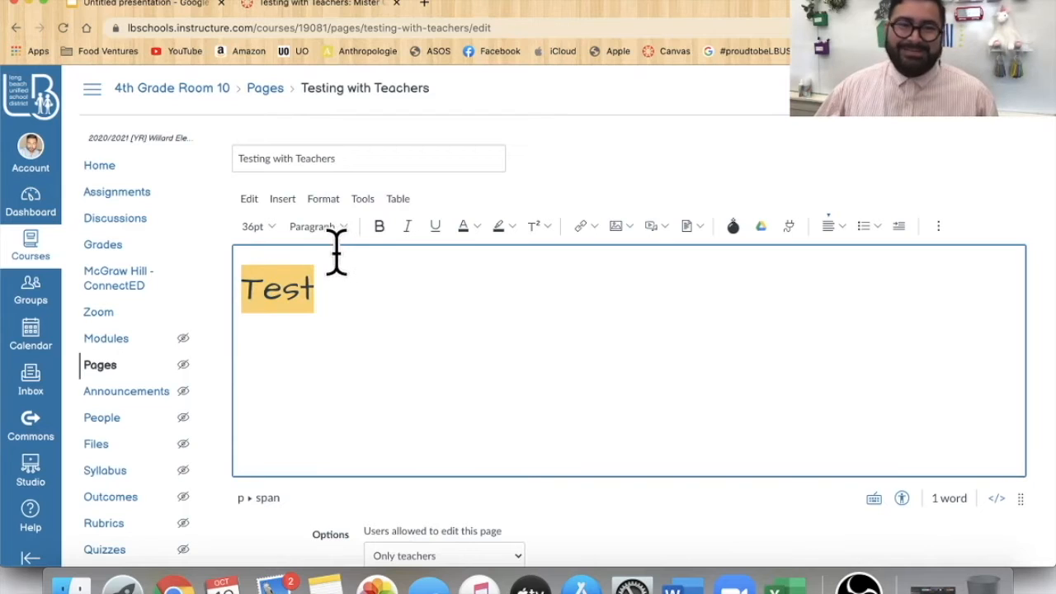
left_click(332, 209)
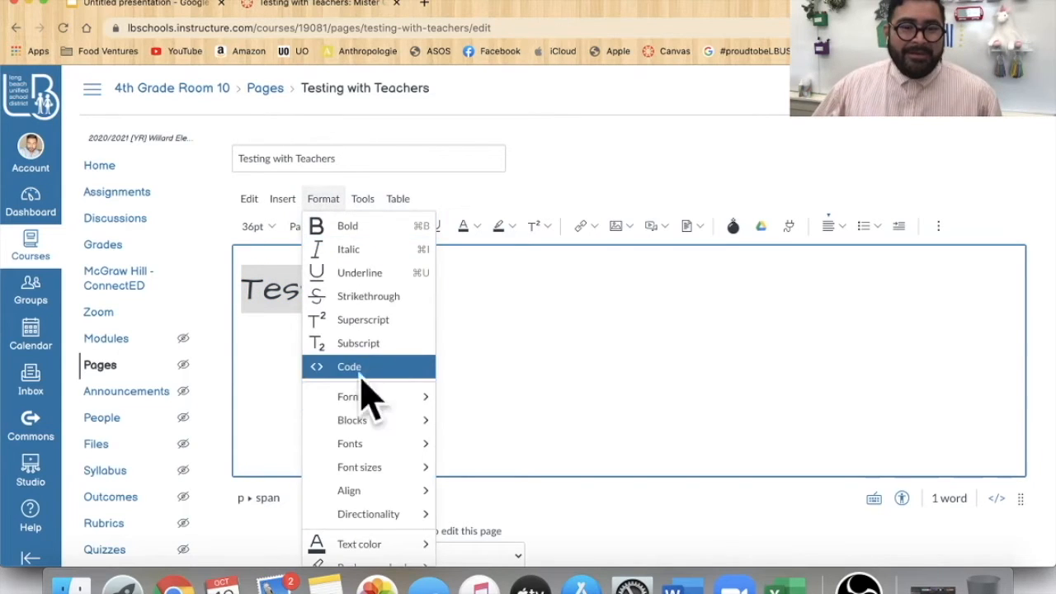
mouse_move(403, 428)
mouse_move(395, 450)
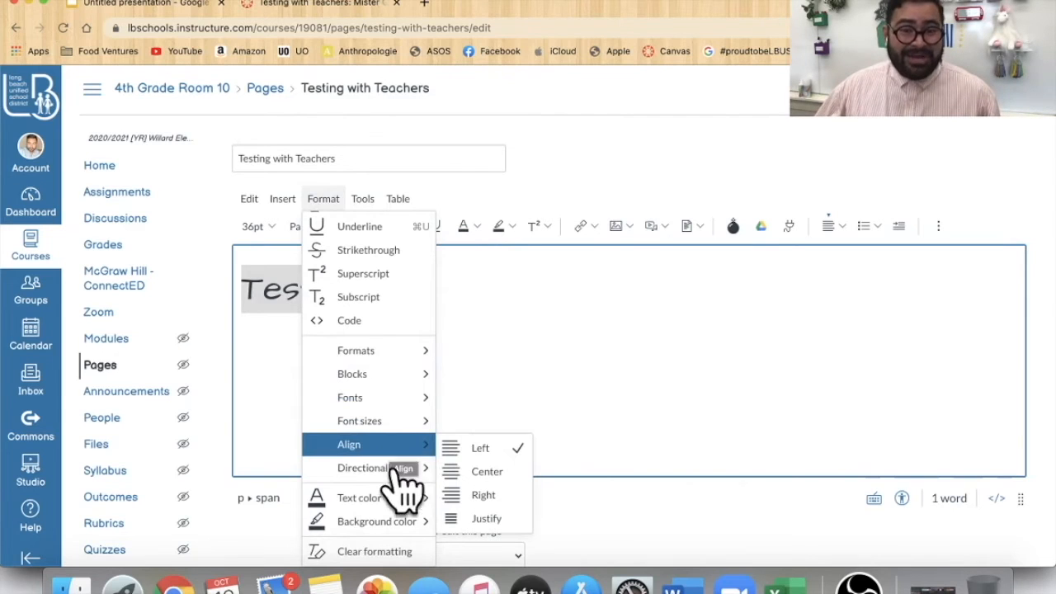
mouse_move(396, 471)
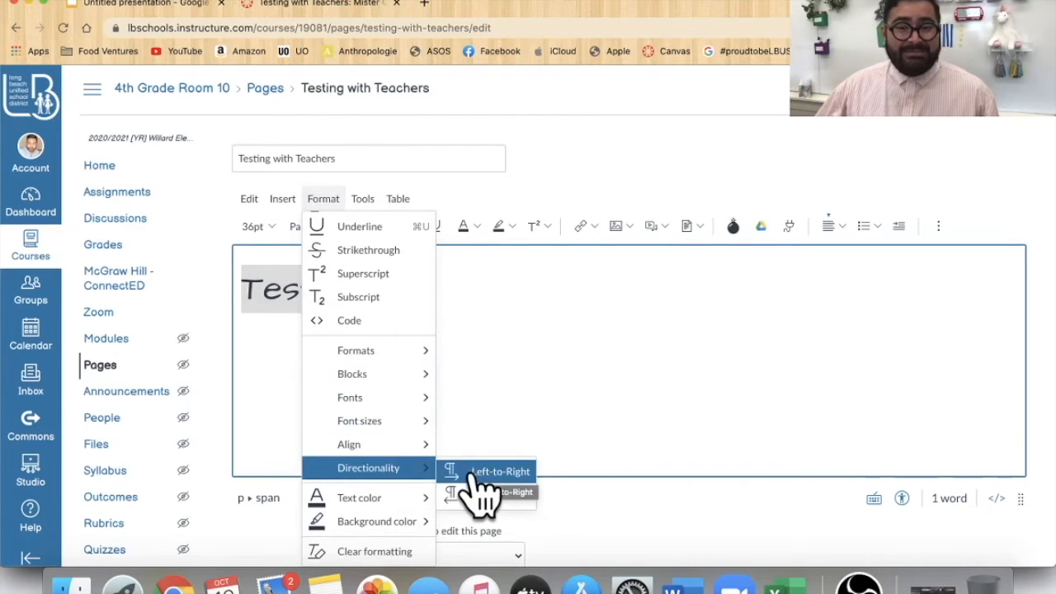
mouse_move(376, 493)
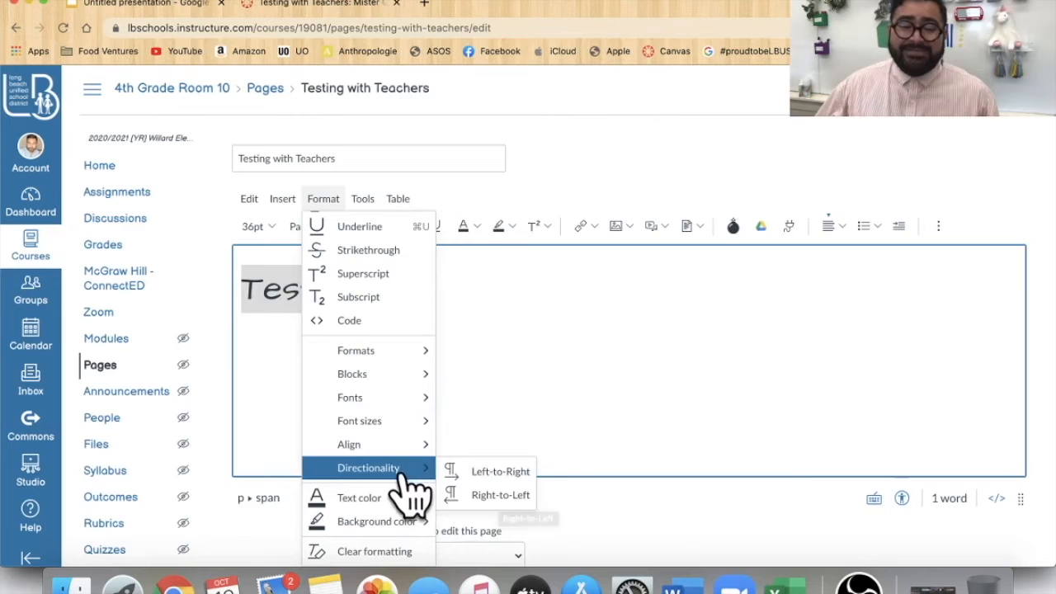
scroll(408, 488, "down", 3)
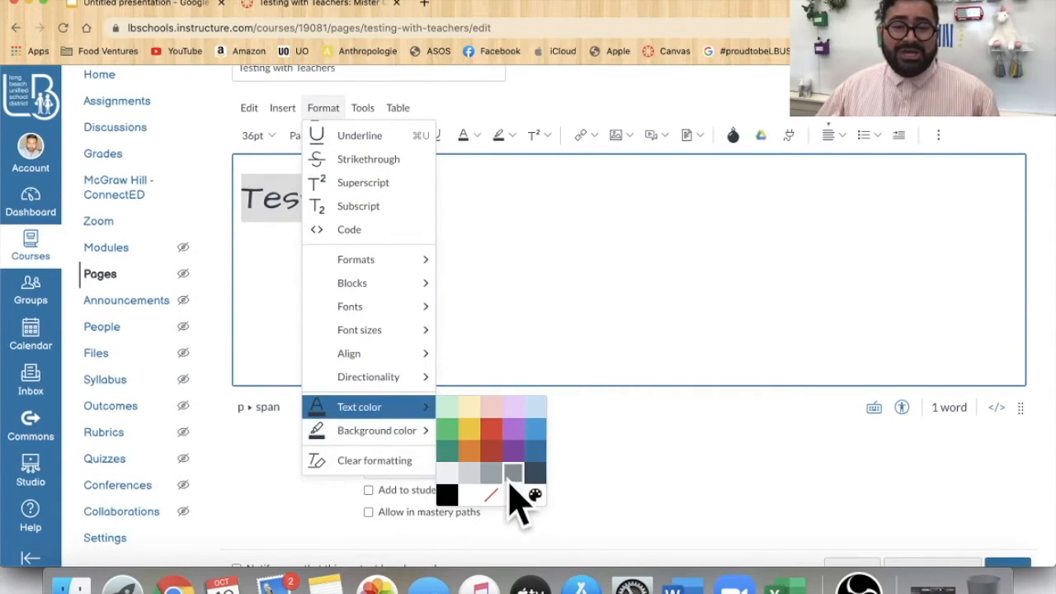
left_click(469, 430)
left_click(454, 274)
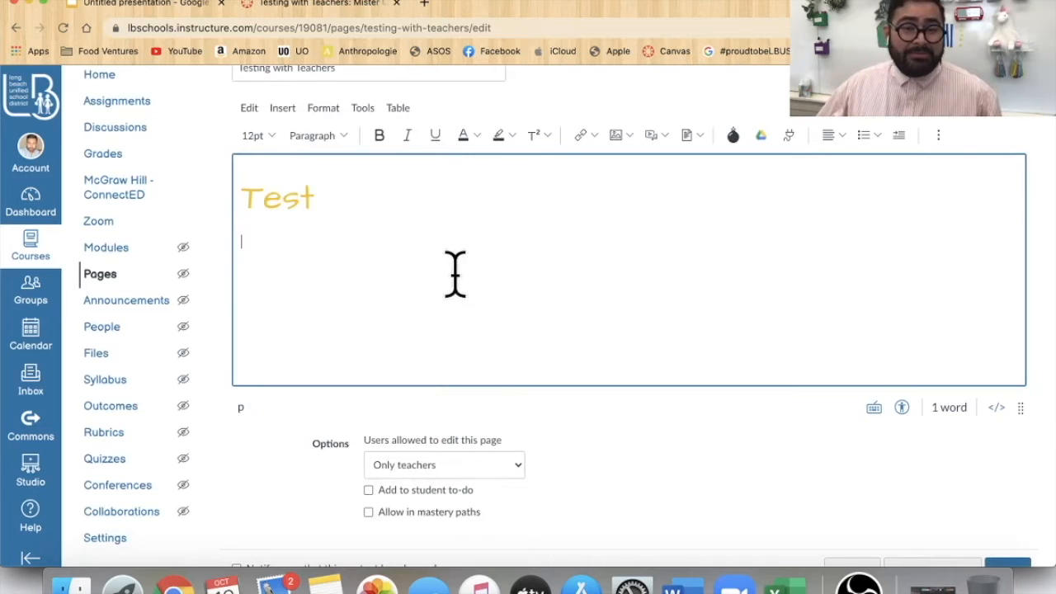
- Apply a dark blue background color to the yellow word Test
left_click_drag(330, 194, 236, 191)
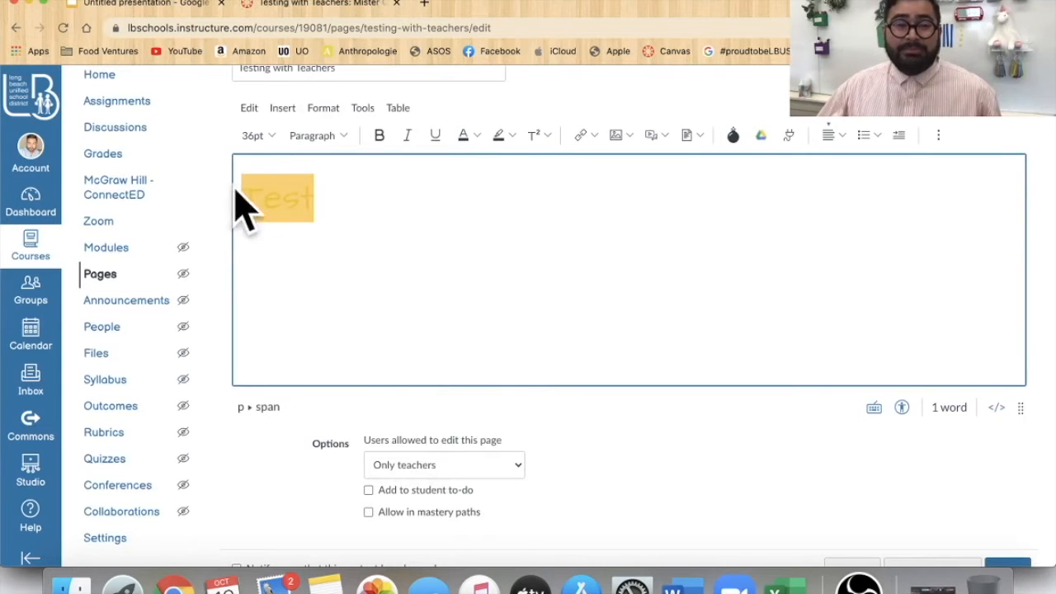
left_click(330, 108)
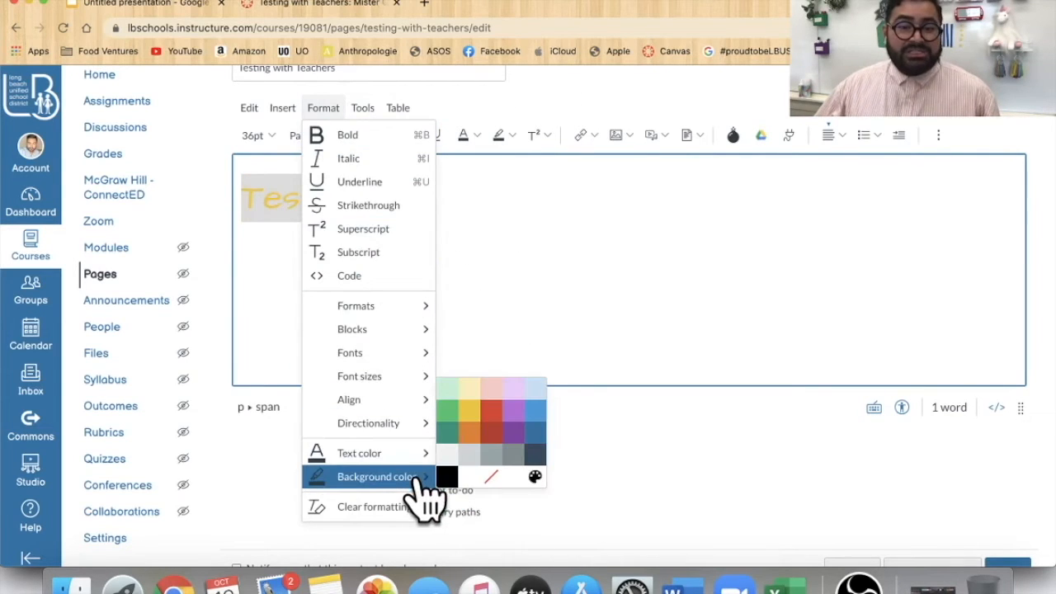
left_click(535, 432)
left_click(516, 312)
- Clear all formatting from the word Test and deselect it
scroll(436, 278, "up", 3)
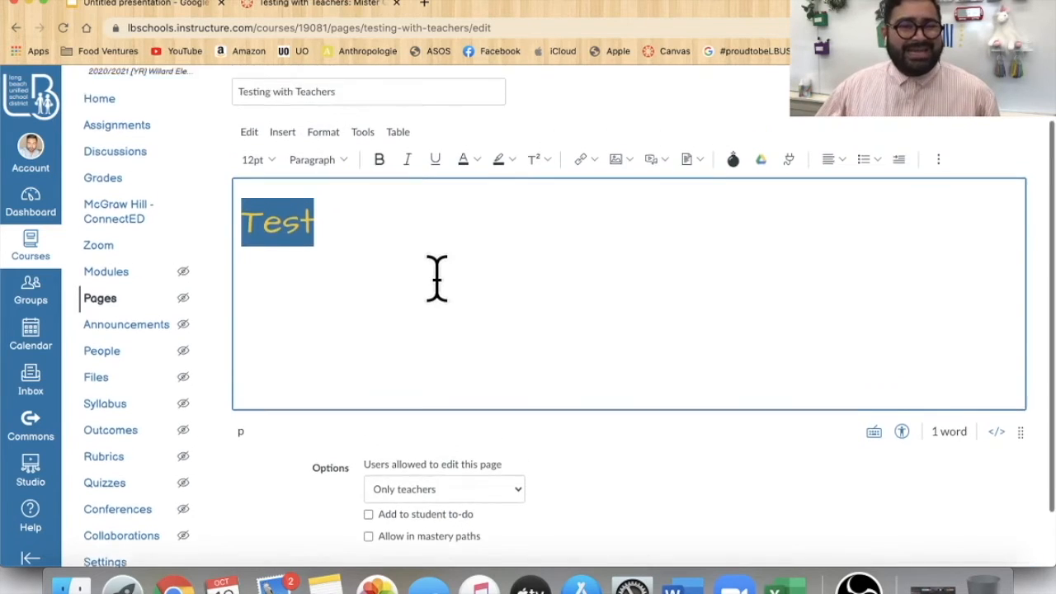
left_click_drag(314, 268, 267, 240)
left_click(335, 179)
scroll(426, 453, "down", 1)
mouse_move(401, 452)
scroll(408, 478, "down", 3)
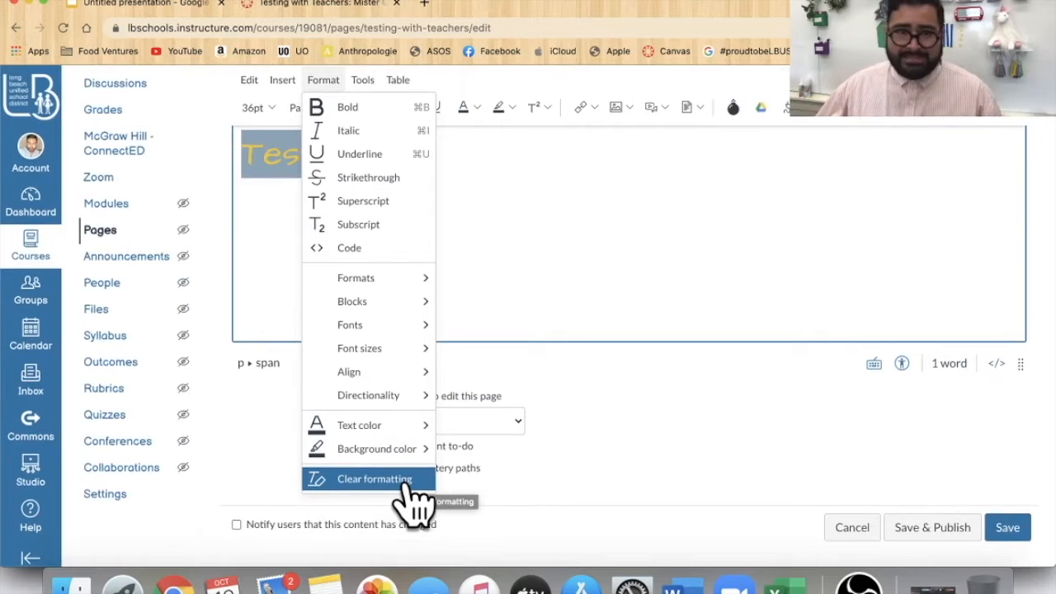
left_click(417, 497)
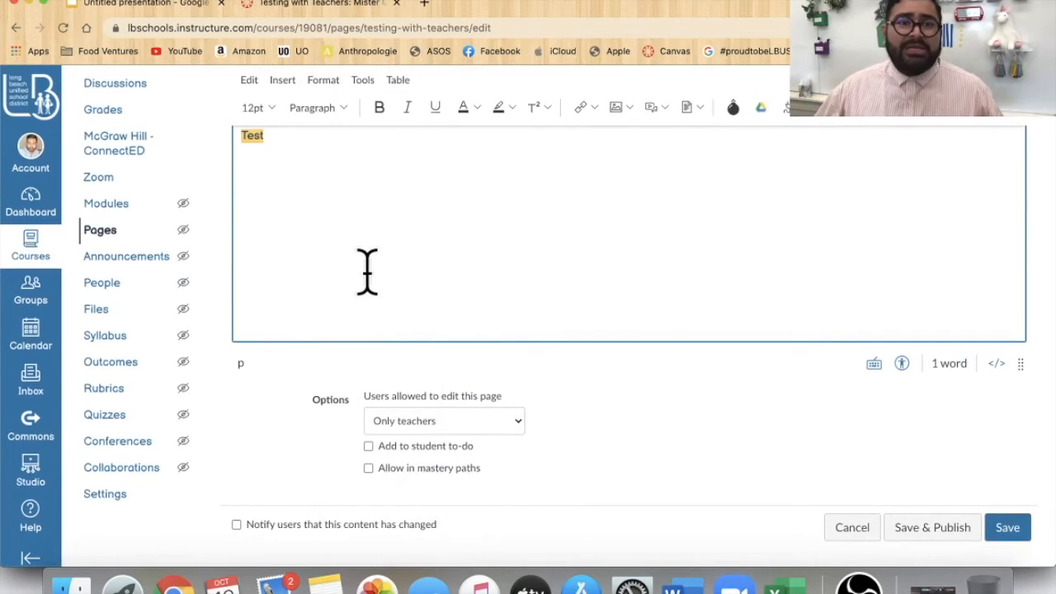
scroll(371, 269, "up", 3)
left_click(283, 264)
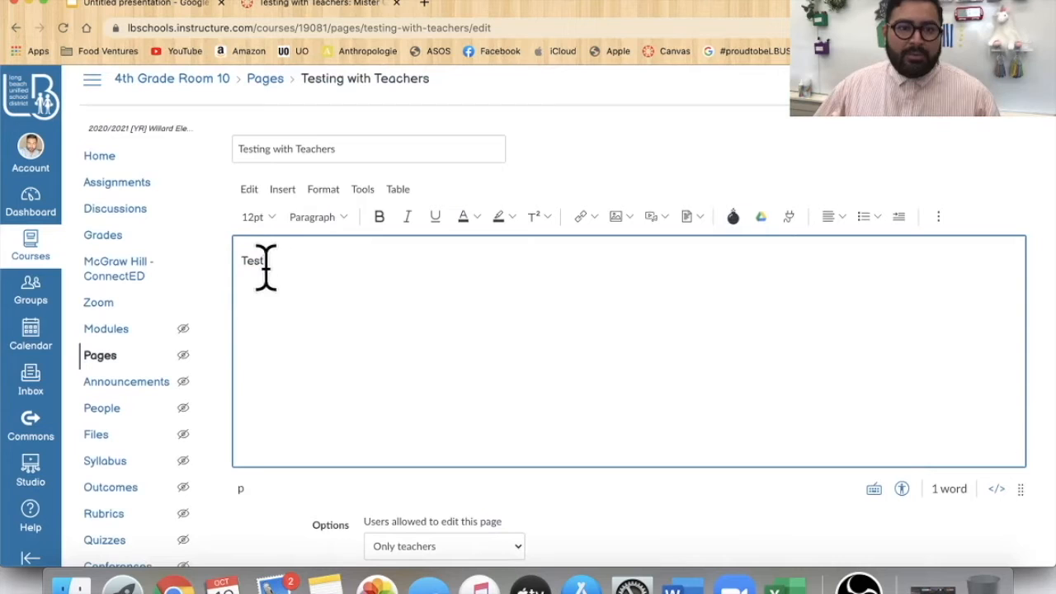
- Review the formatting options for the word Test, including font sizes and directionality, without applying any
left_click(326, 189)
mouse_move(381, 436)
scroll(381, 435, "down", 1)
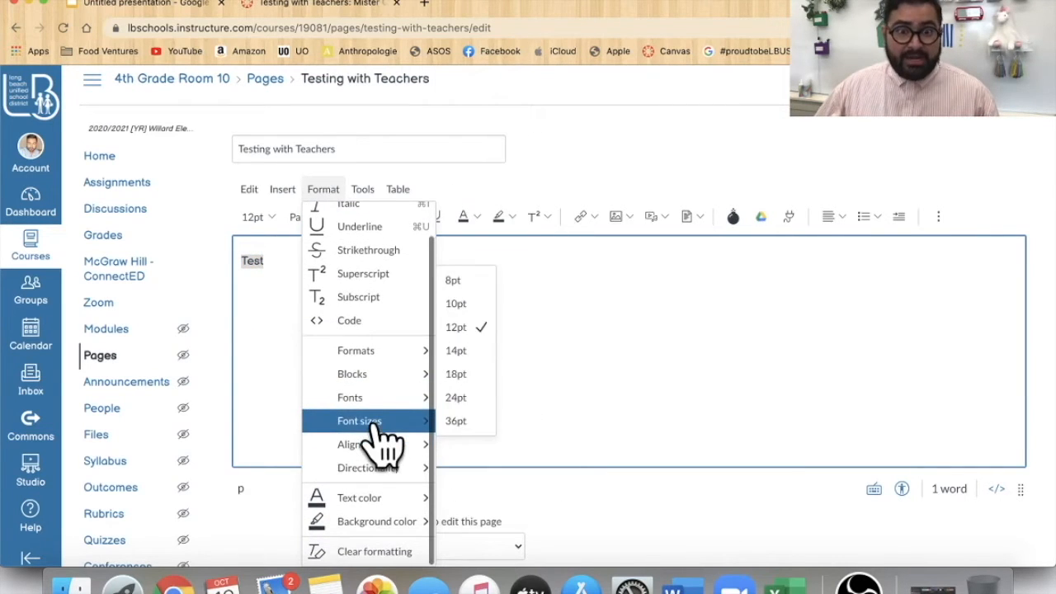
mouse_move(362, 468)
left_click(306, 400)
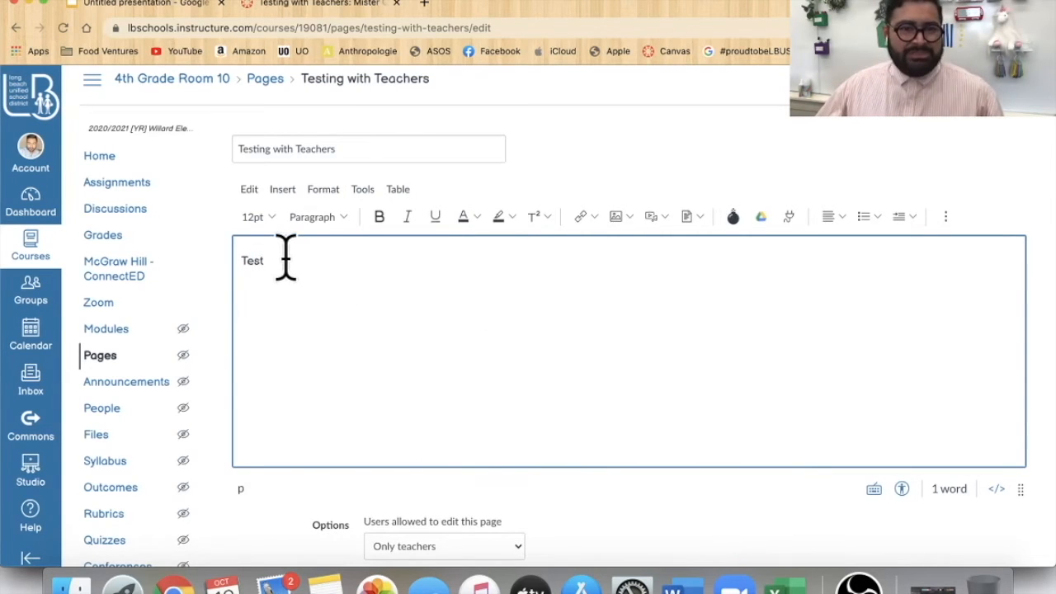
- Review the editor's tools for counting words and viewing apps, leaving the page content untouched
left_click(367, 191)
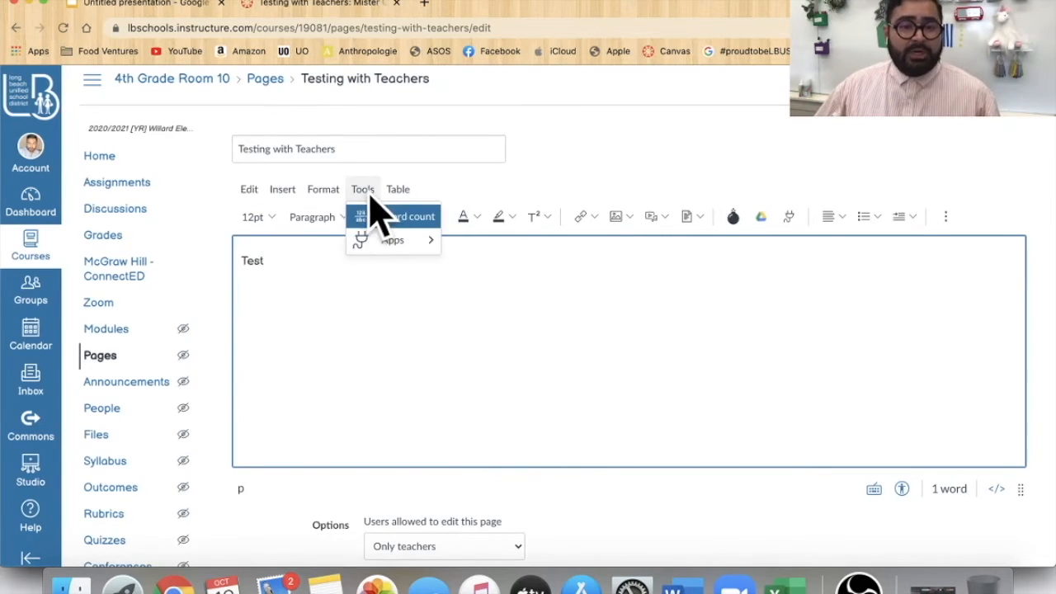
mouse_move(395, 241)
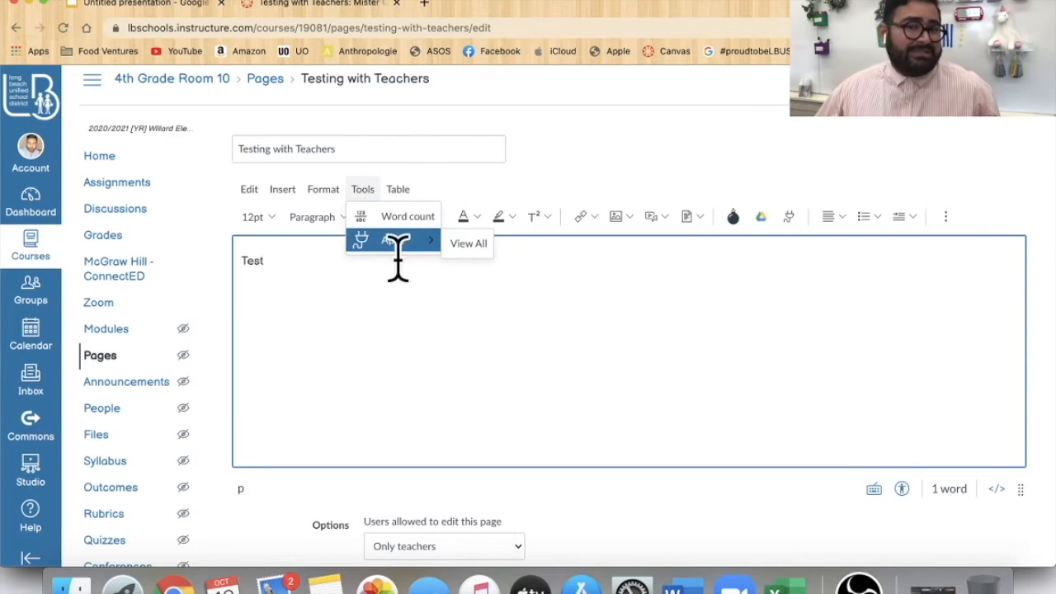
scroll(428, 255, "up", 1)
scroll(431, 278, "down", 4)
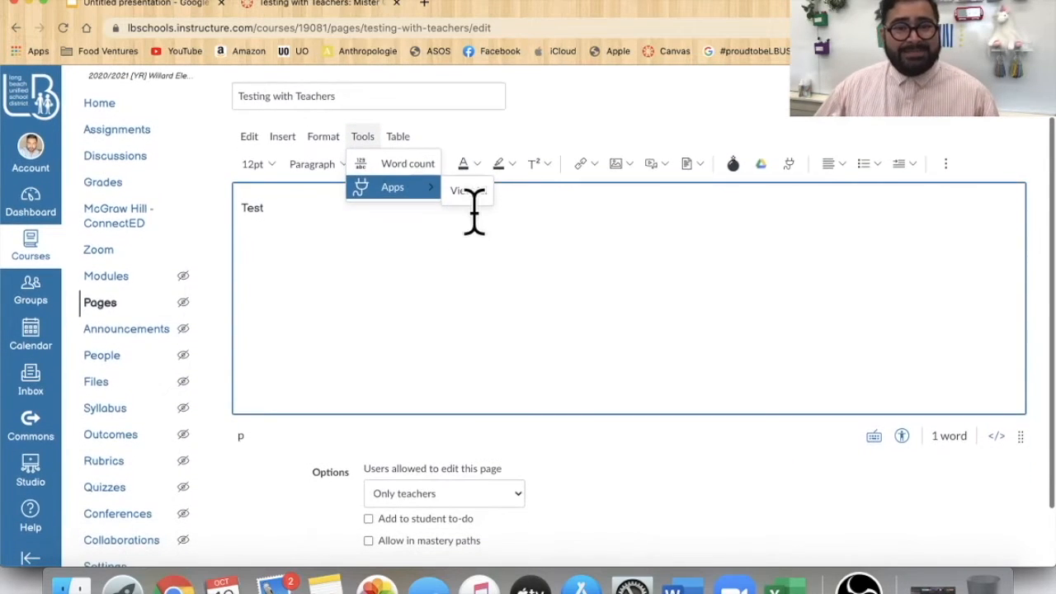
left_click(414, 237)
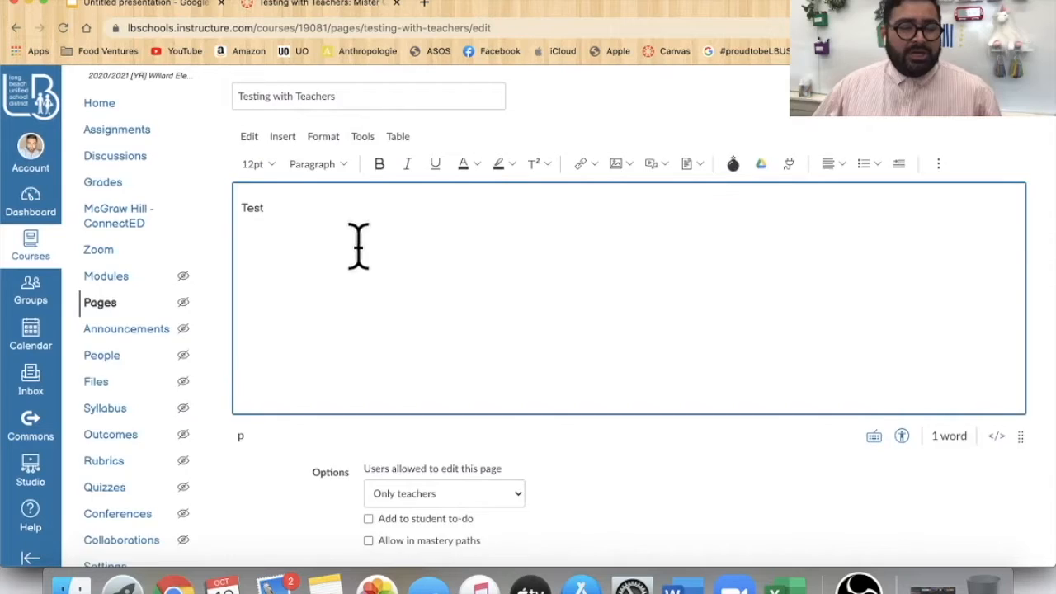
scroll(357, 241, "up", 1)
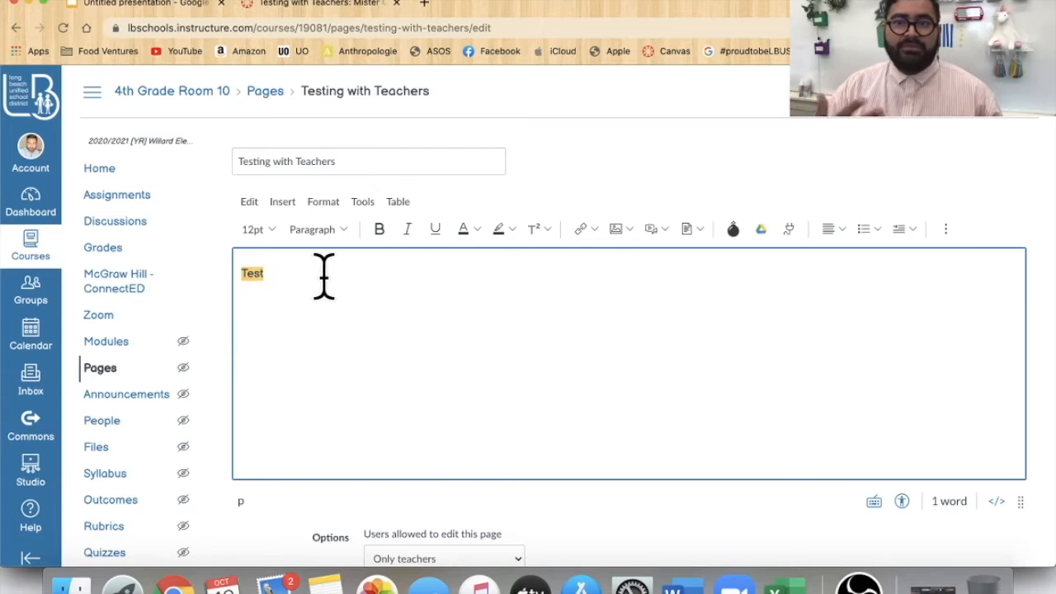
- Review the table options, including the cell settings and the grid for choosing the table size
left_click(398, 203)
mouse_move(477, 268)
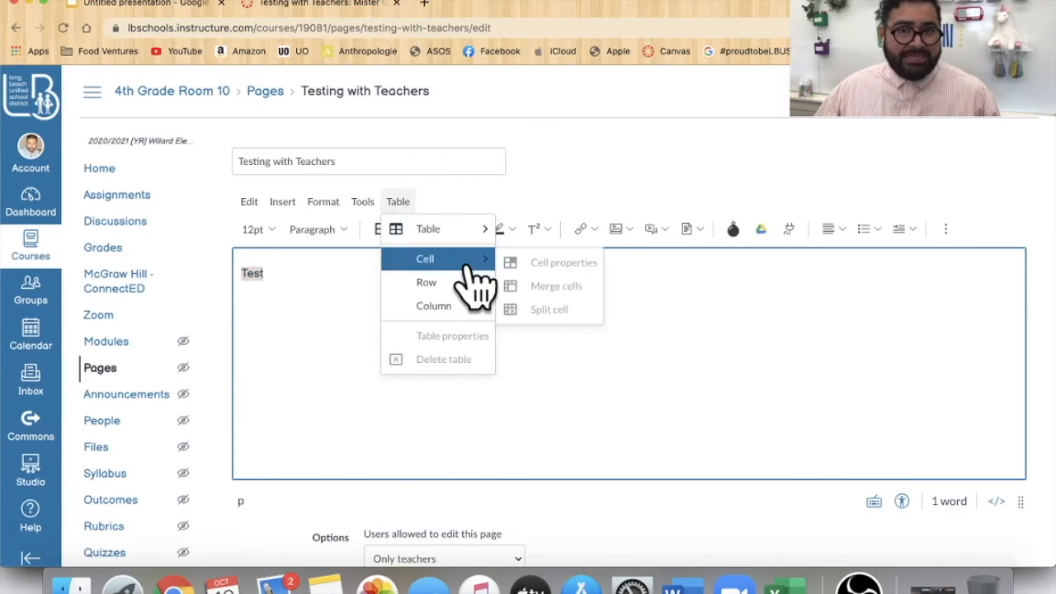
mouse_move(472, 235)
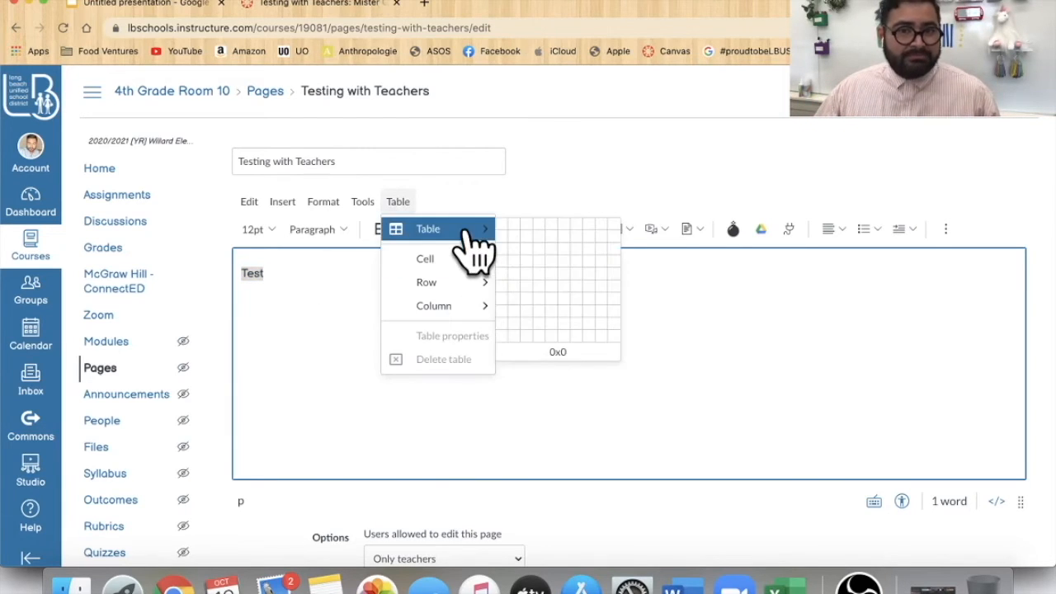
left_click(319, 300)
- Browse the course media available for insertion, then close the media listing
left_click(288, 207)
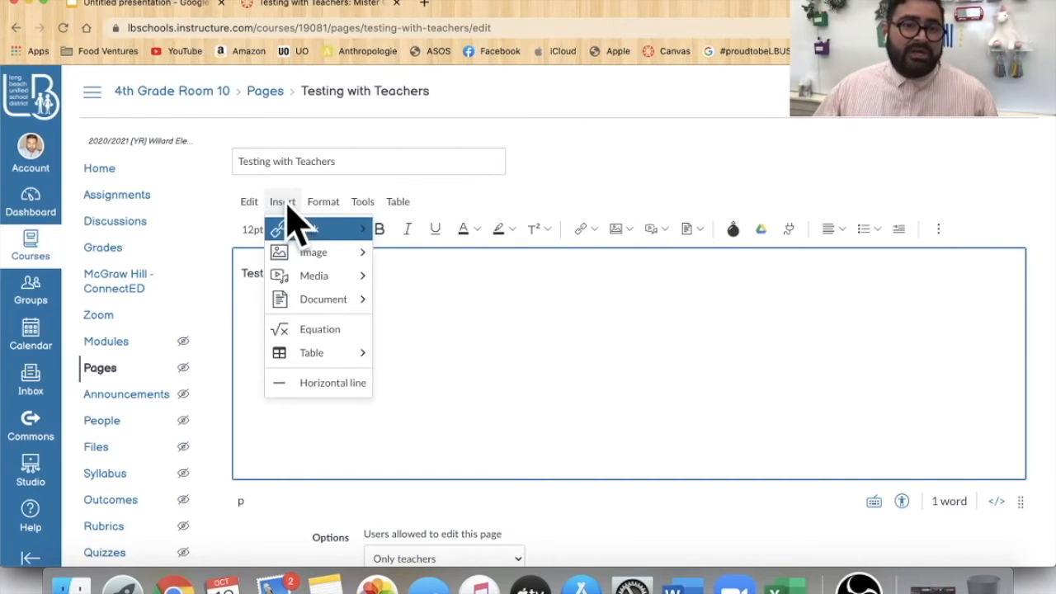
left_click(437, 301)
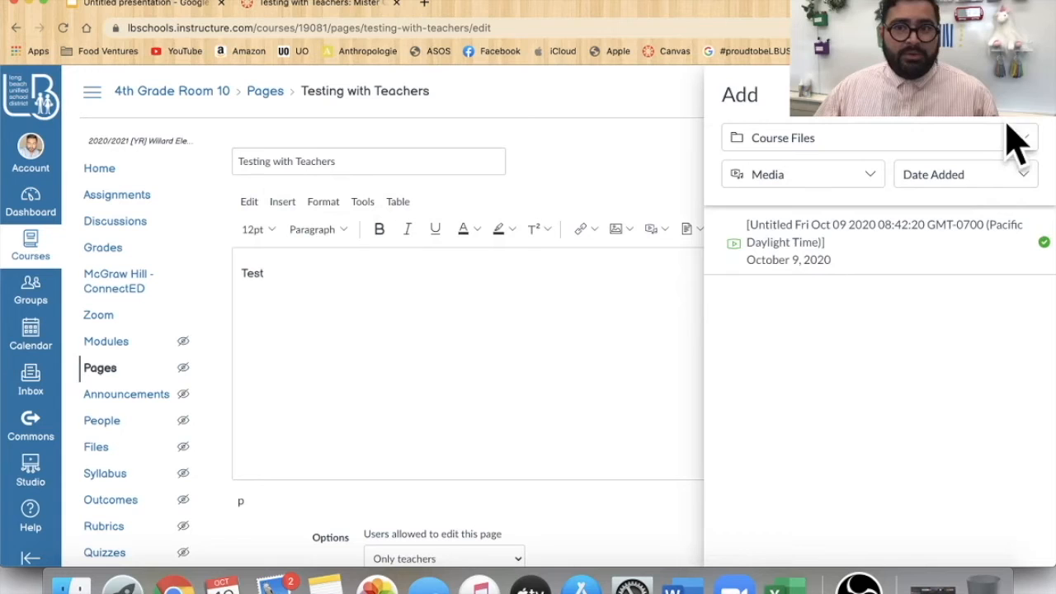
left_click(1033, 132)
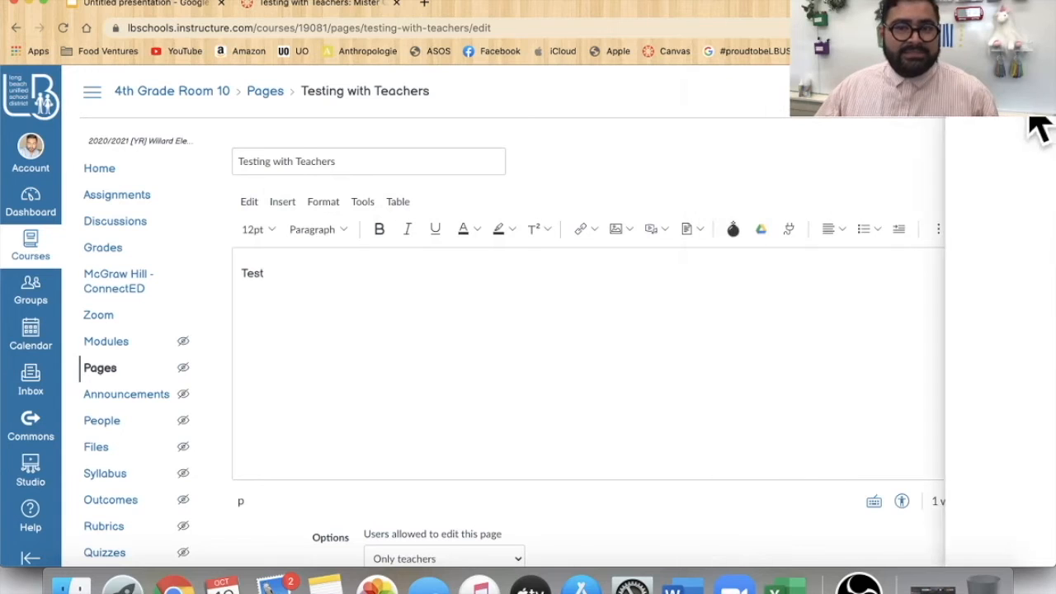
- Review the available font sizes and the heading, preformatted and paragraph styles
left_click(266, 230)
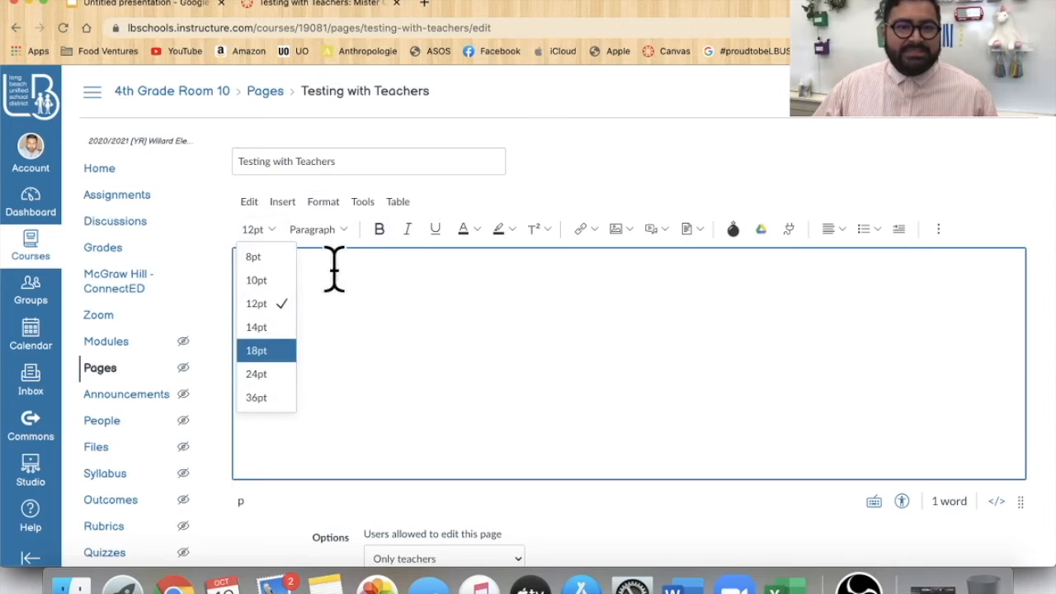
left_click(340, 232)
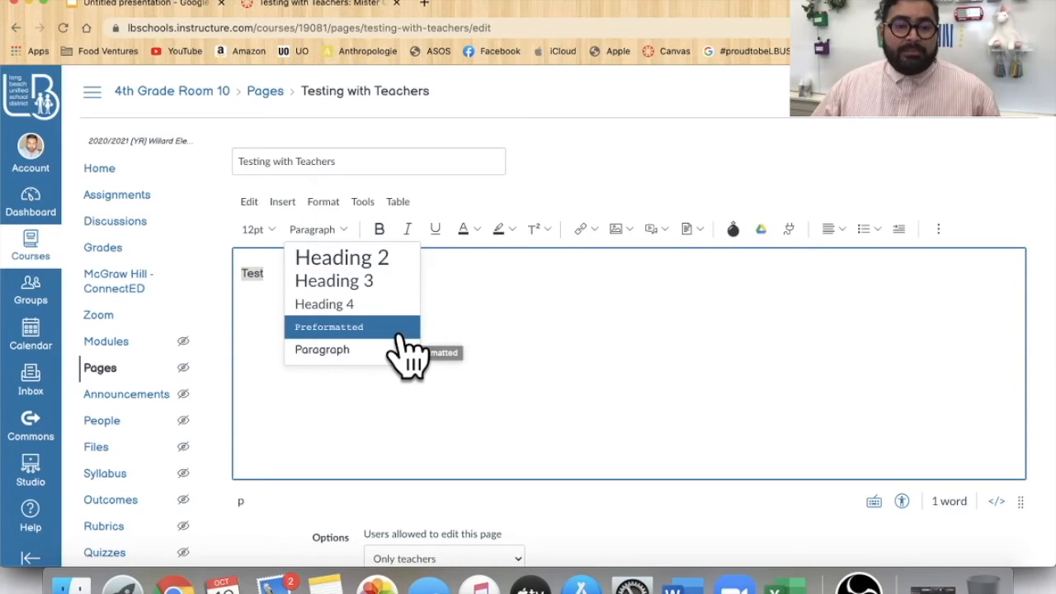
left_click(457, 294)
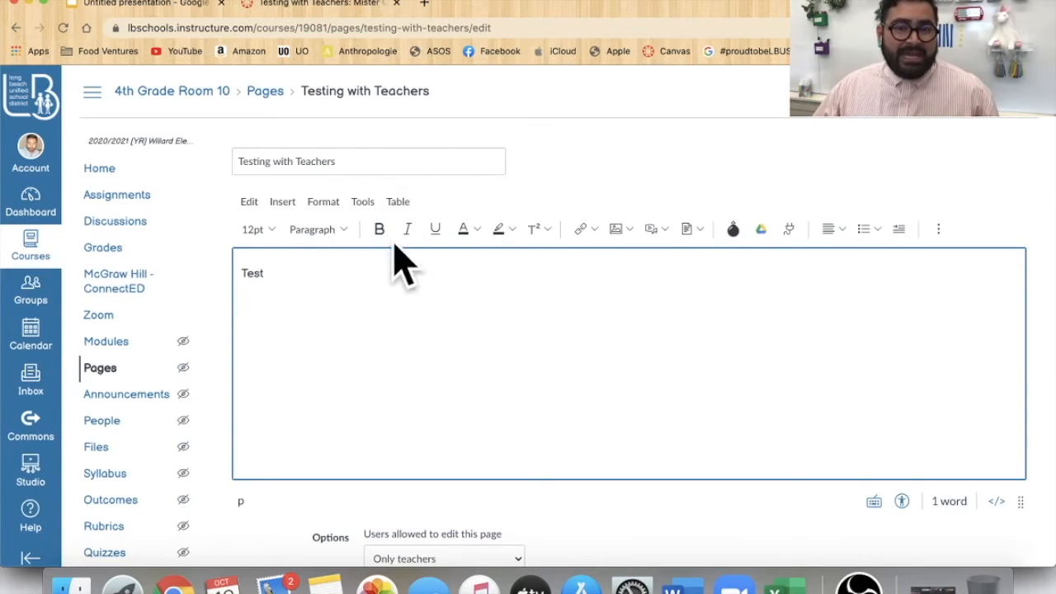
- Review the text color, background color and superscript/subscript choices
left_click(477, 232)
left_click(511, 232)
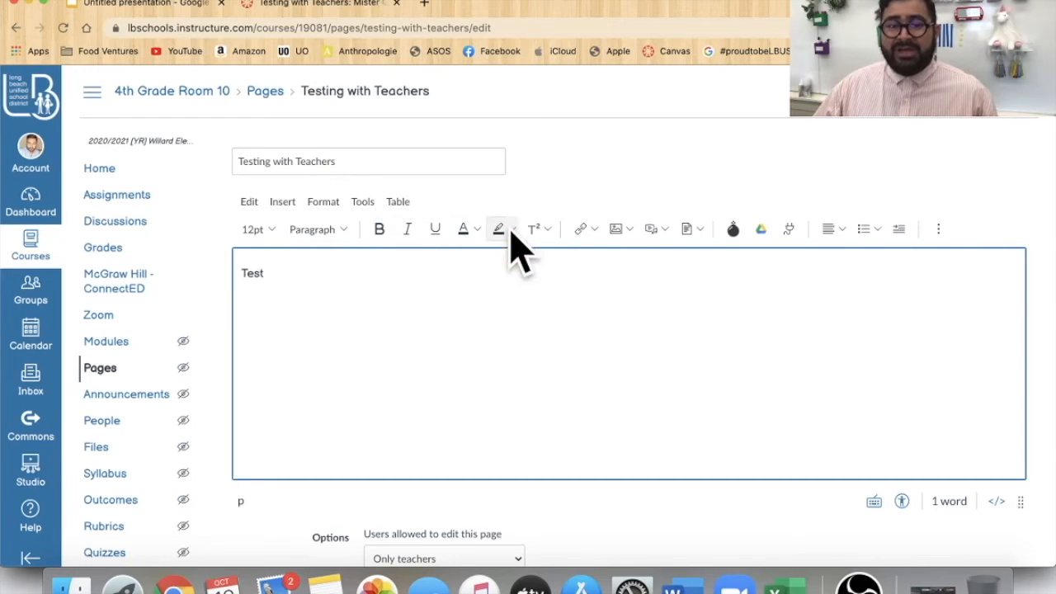
left_click(510, 231)
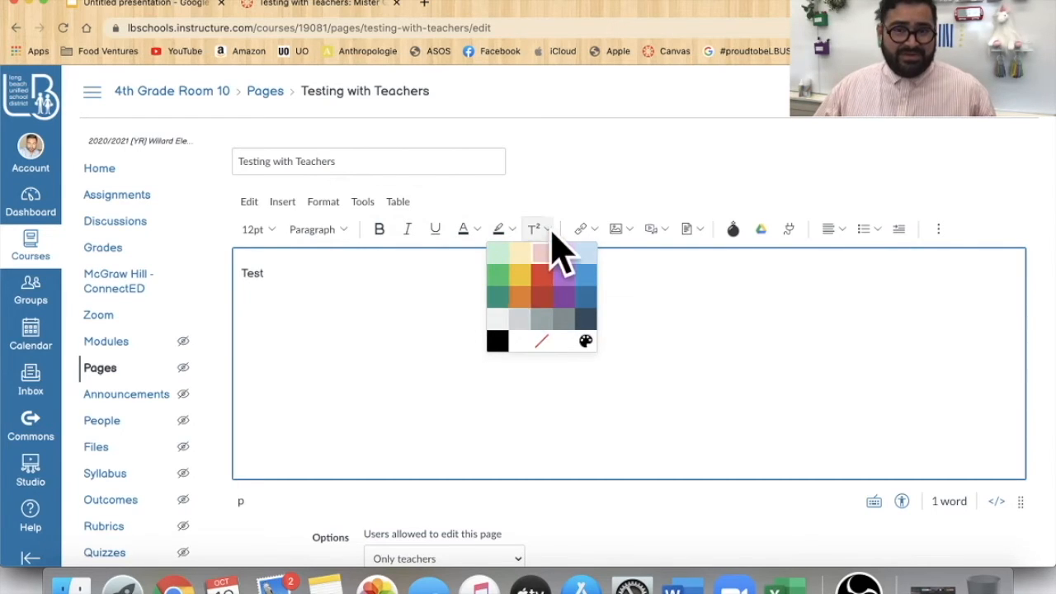
left_click(549, 231)
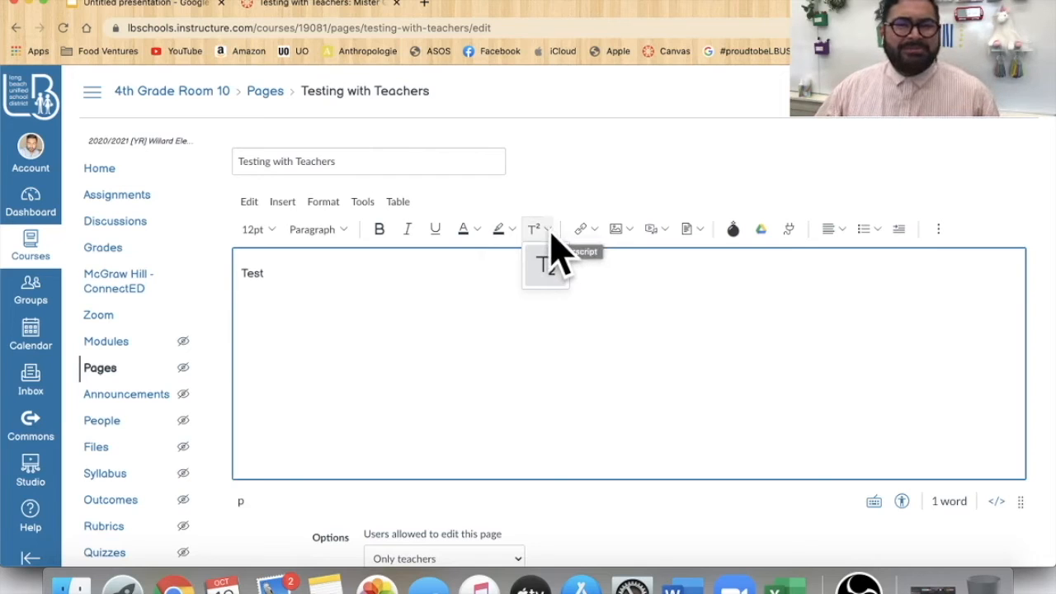
- Review the choices for inserting external and course links, images, and uploaded or recorded media
left_click(592, 231)
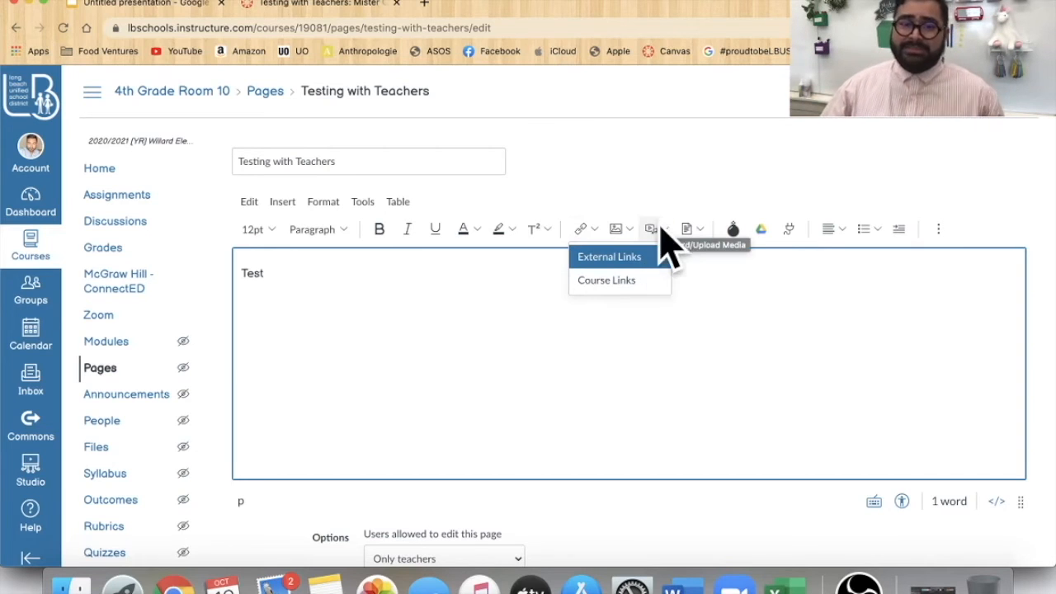
left_click(648, 313)
left_click(628, 231)
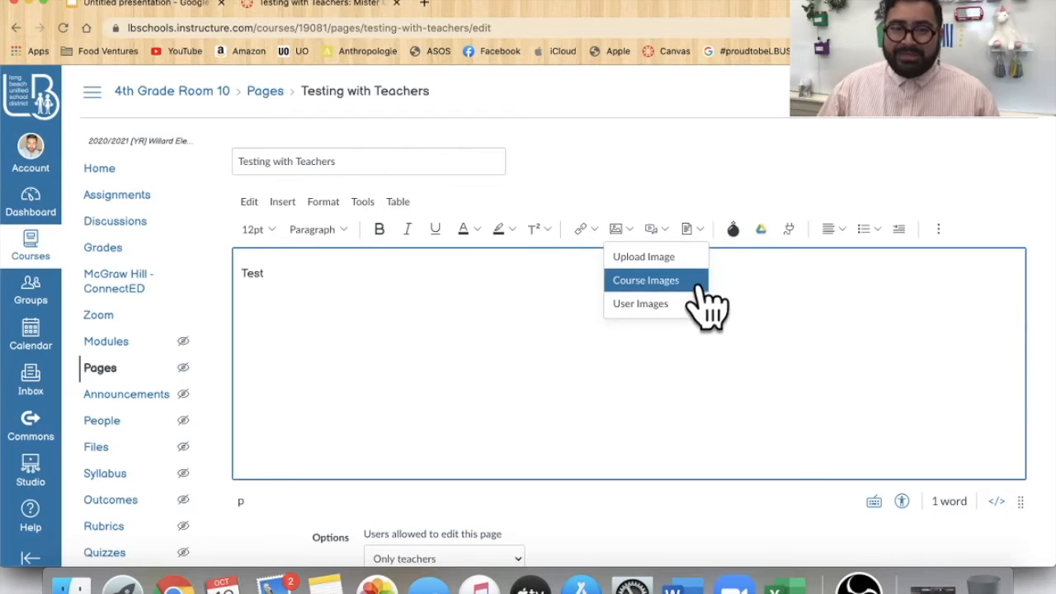
left_click(494, 337)
left_click(631, 229)
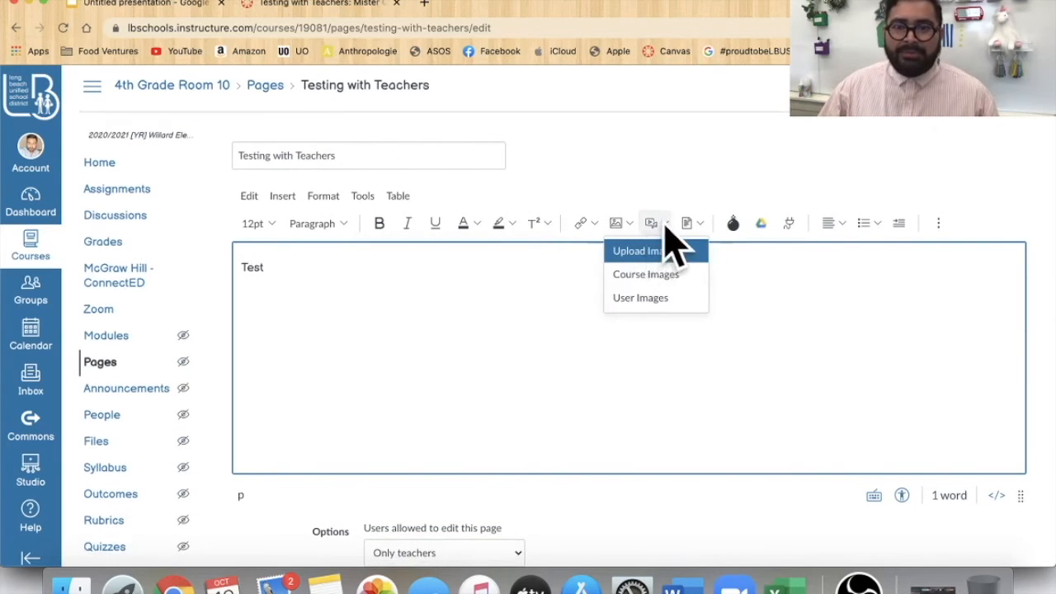
left_click(665, 226)
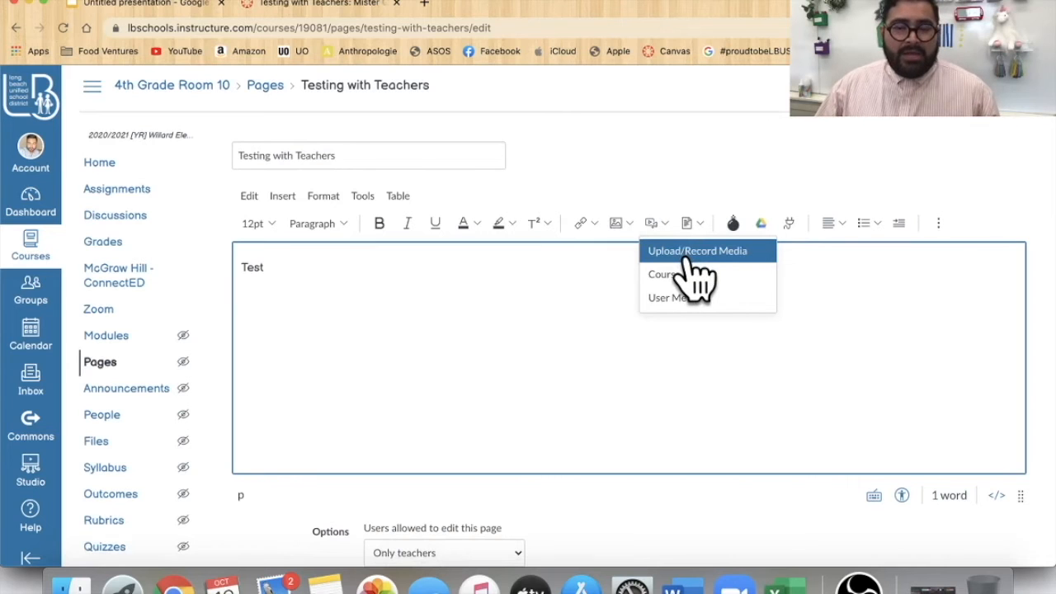
- Upload the desktop file Untitled_ Oct 12, 2020 8_25 AM.mp4 as a document and insert it into the page
left_click(698, 224)
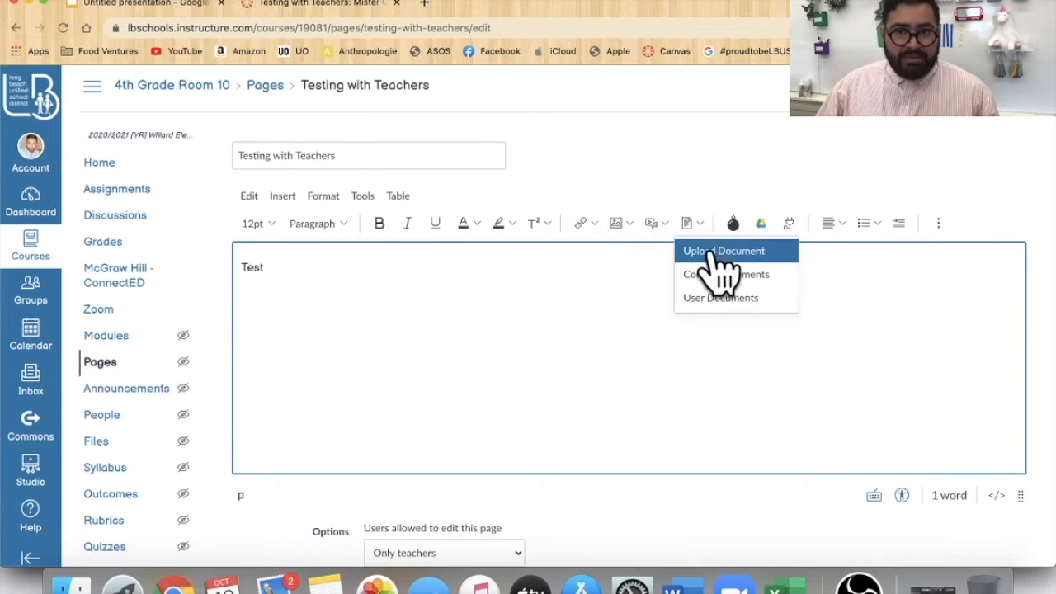
left_click(719, 253)
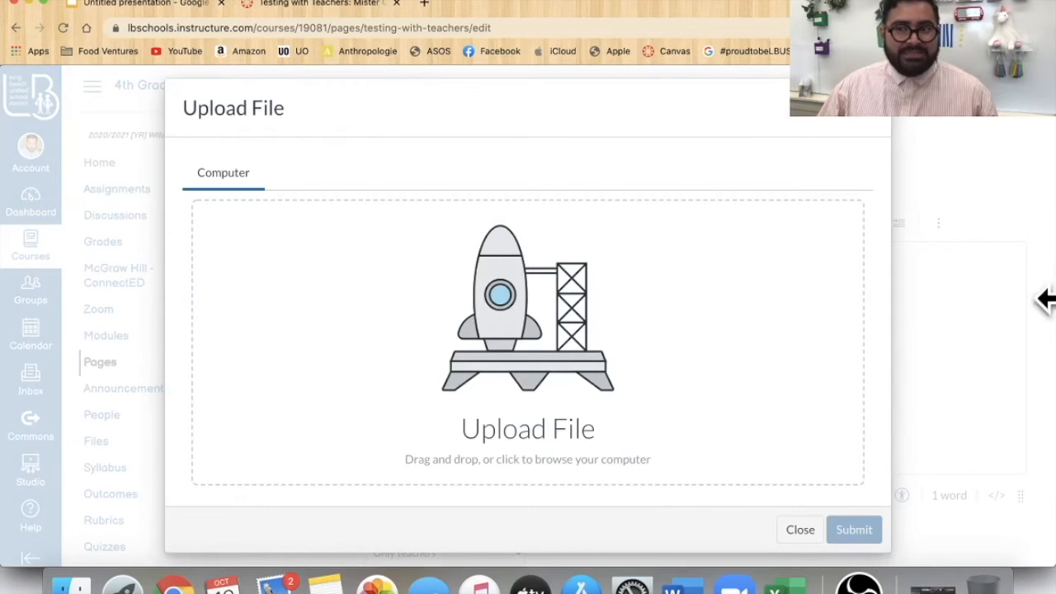
left_click_drag(1046, 298, 918, 325)
left_click_drag(1015, 441, 416, 384)
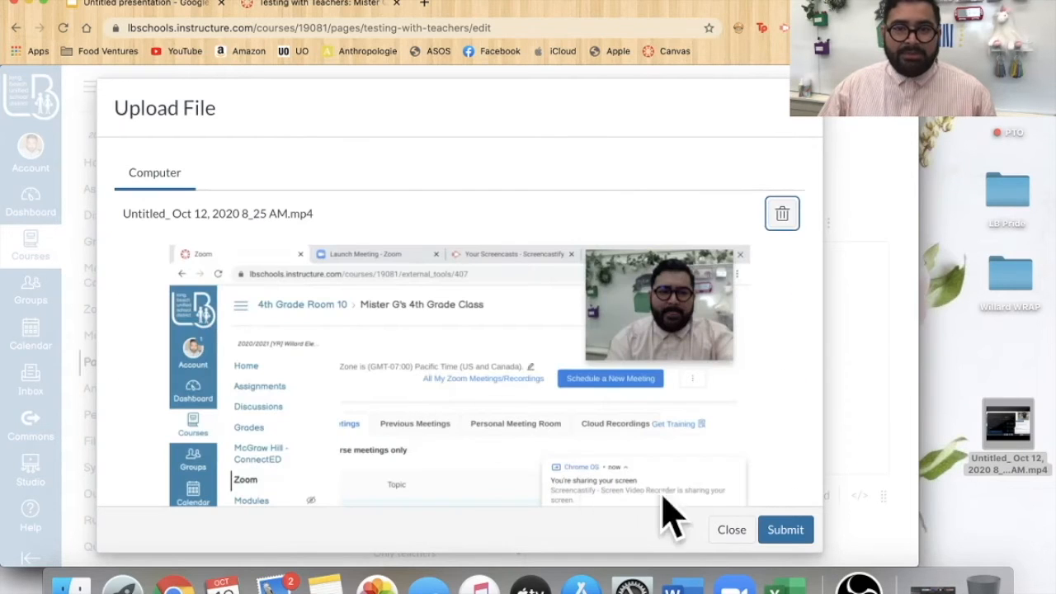
scroll(695, 436, "down", 2)
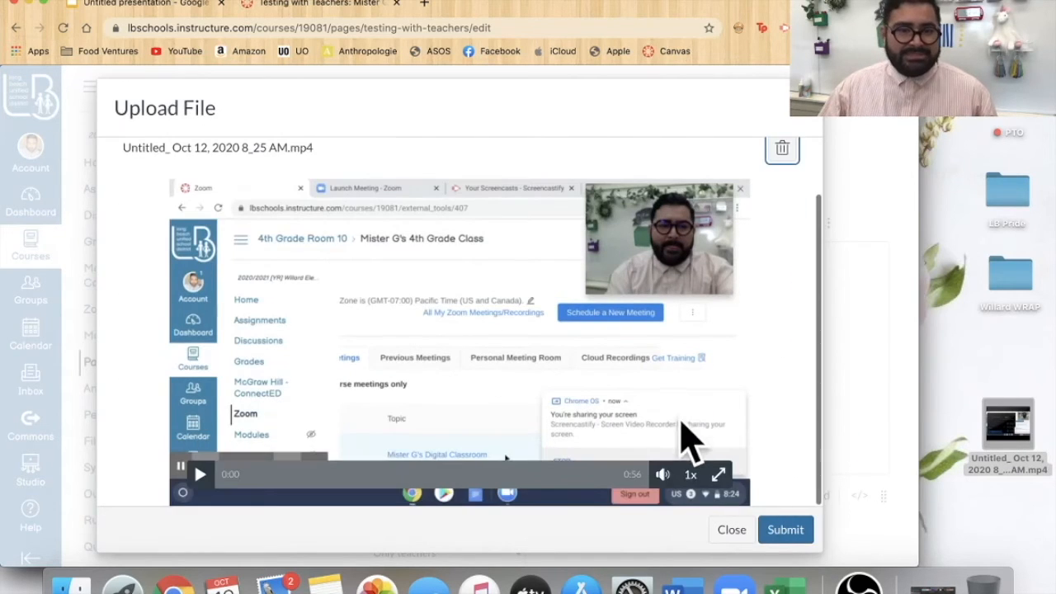
left_click(790, 530)
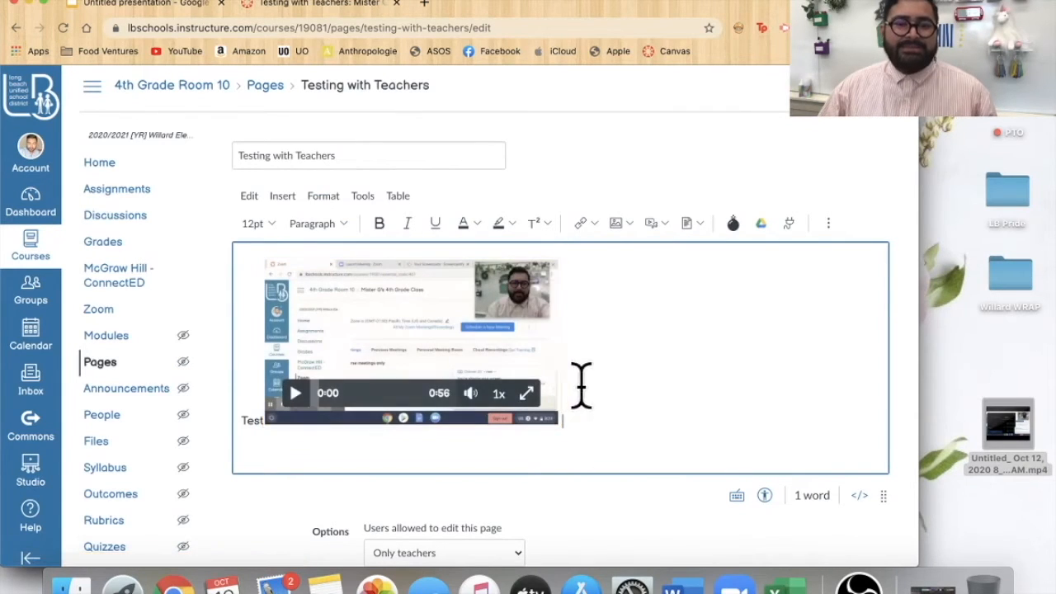
- Delete the embedded video after the word Test and enlarge the browser window to full width
left_click(606, 414)
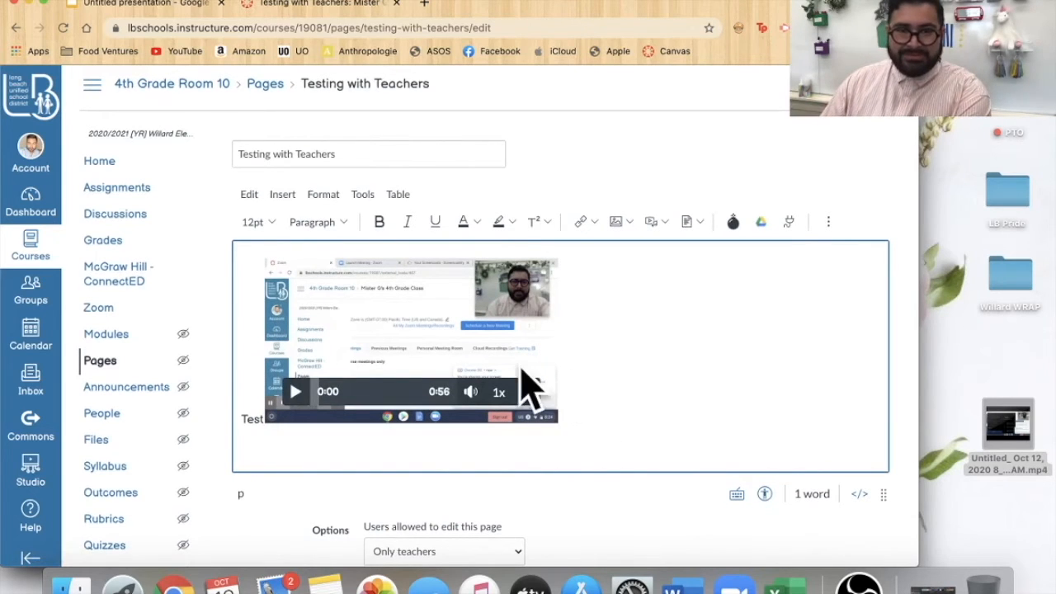
key("BackSpace")
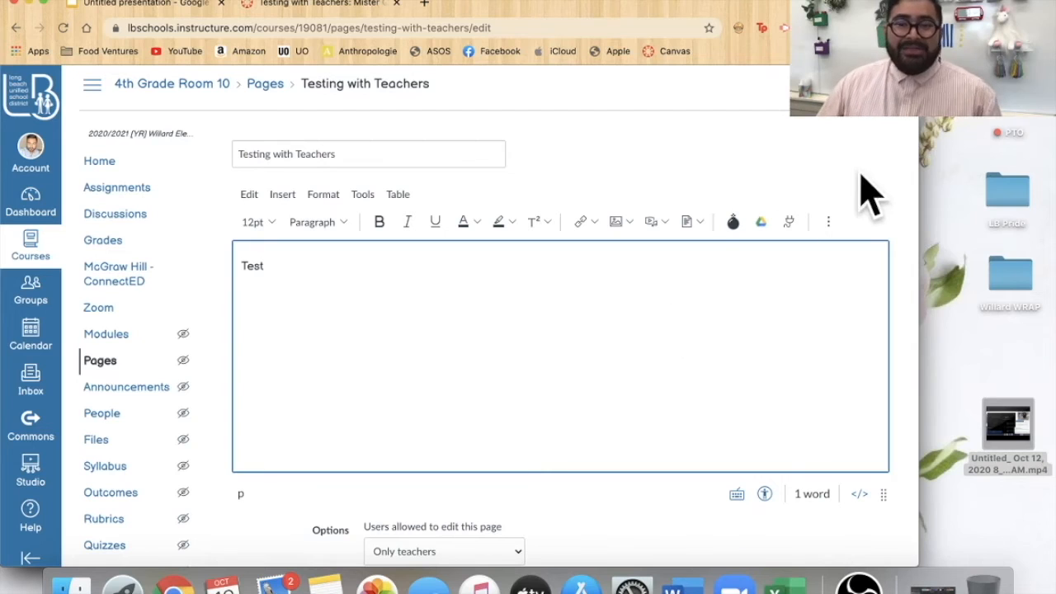
double_click(781, 21)
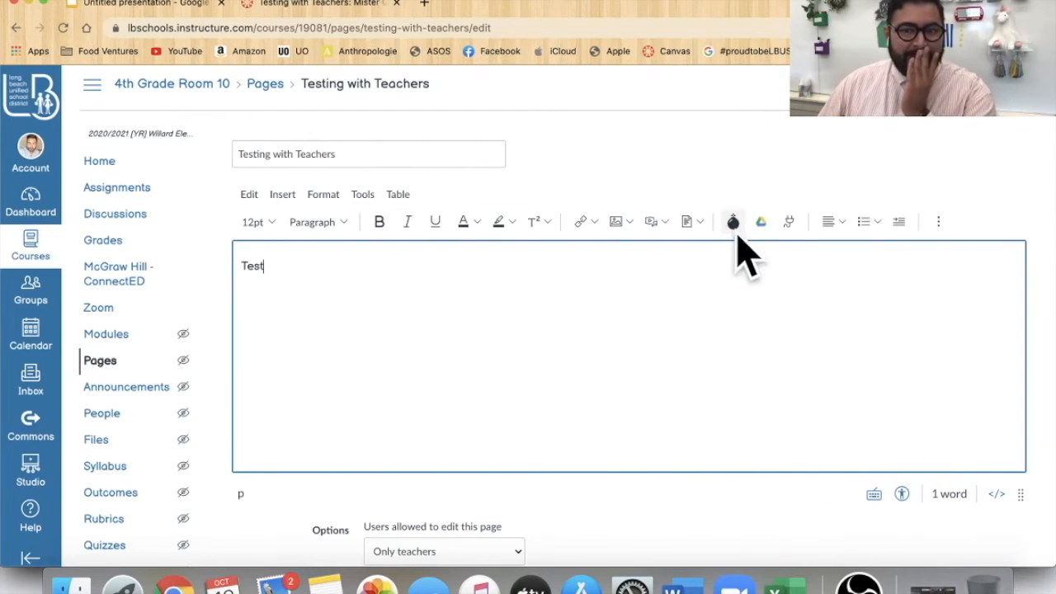
- Browse the course images available for insertion, then close the image listing
left_click(630, 224)
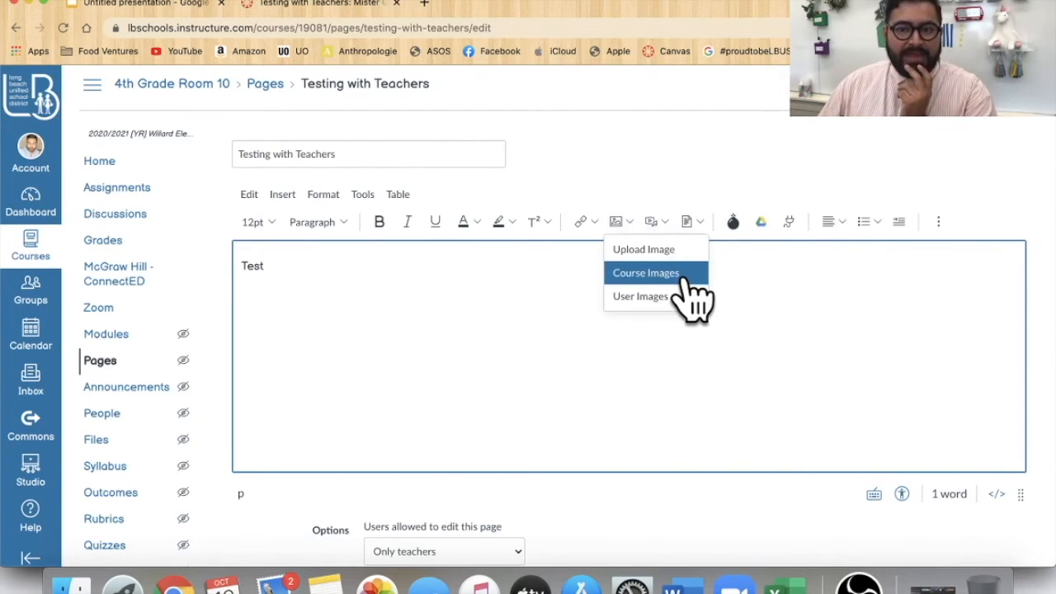
left_click(645, 273)
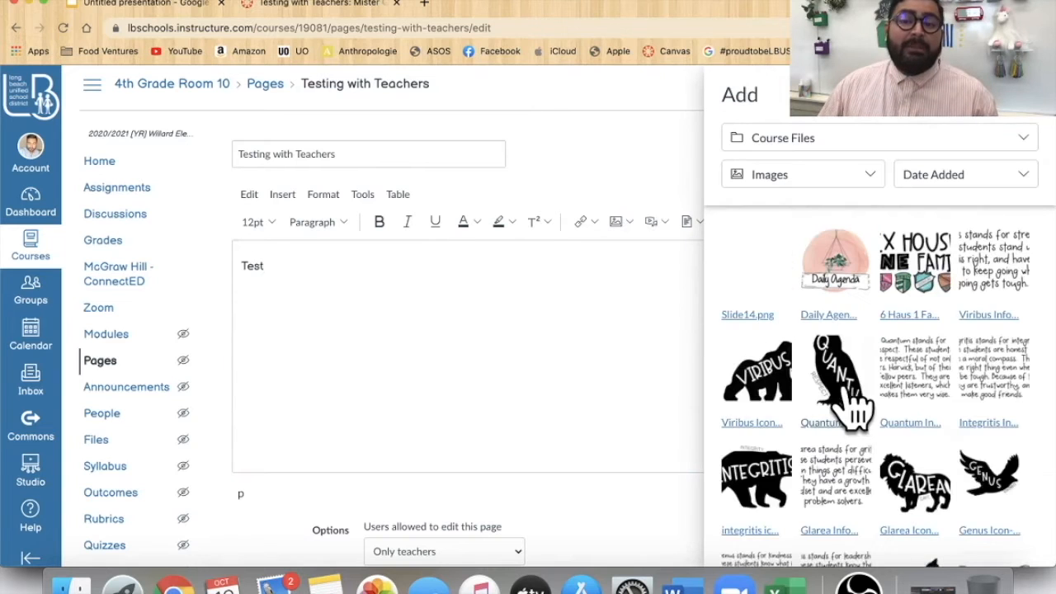
scroll(887, 478, "down", 5)
scroll(889, 474, "down", 10)
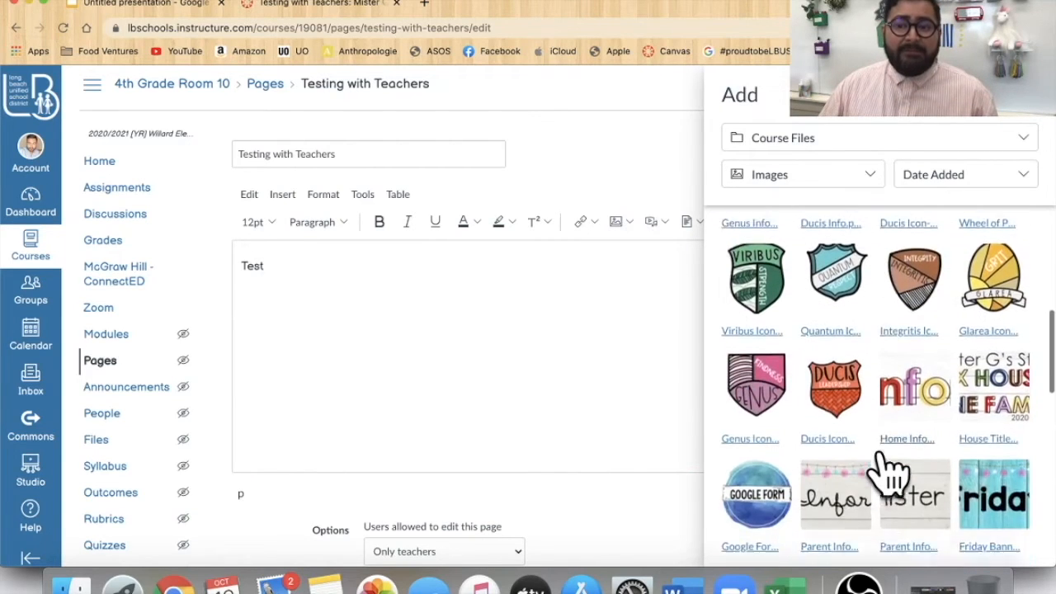
left_click(1027, 96)
- Open the Commons favorites listing of embeddable content from the page editor
left_click(806, 223)
scroll(788, 223, "up", 2)
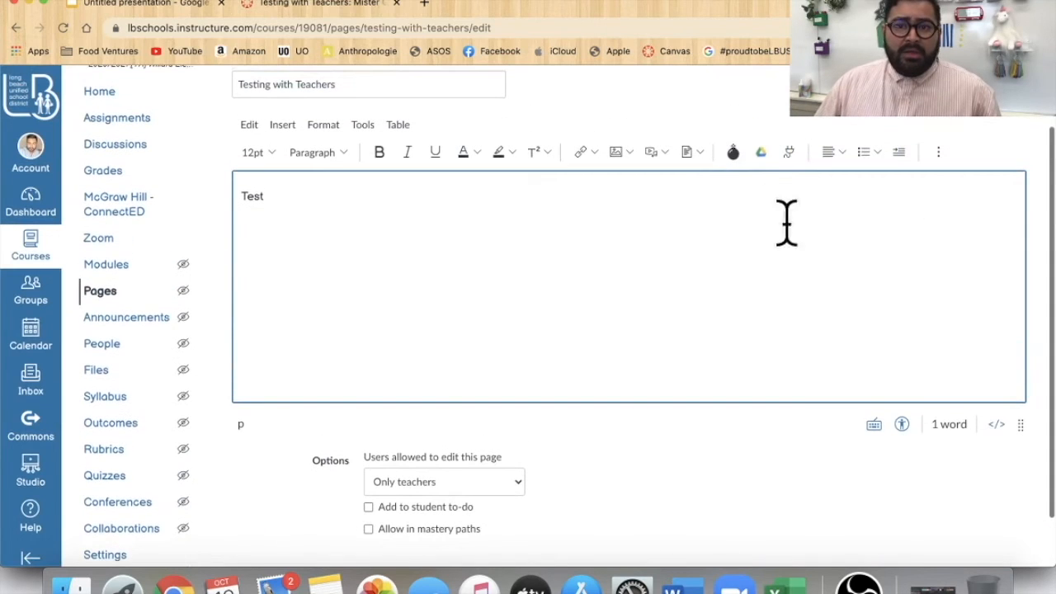
left_click(740, 159)
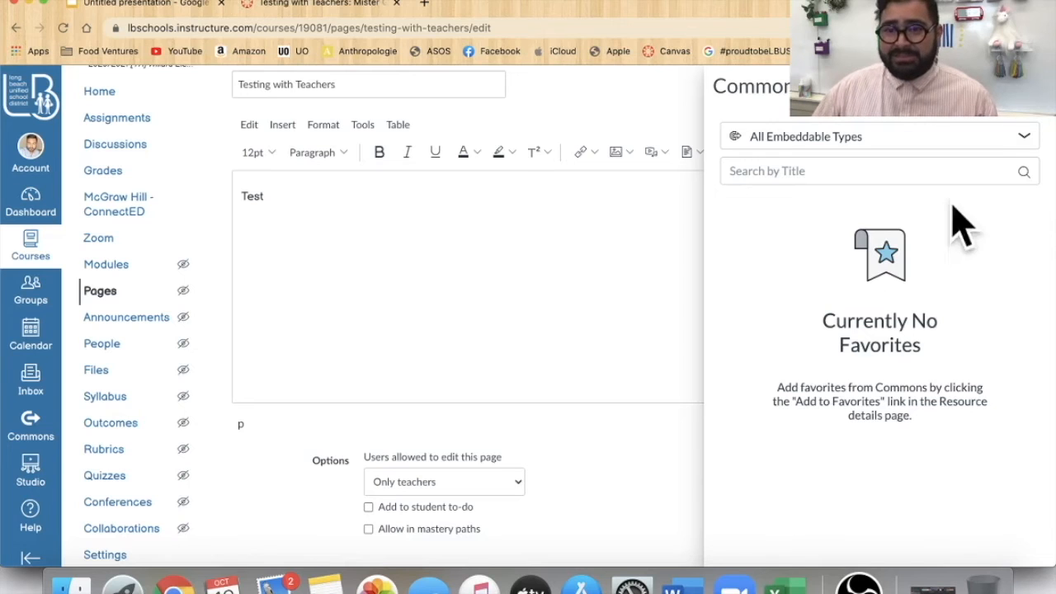
- View the embeddable content types available for filtering Commons favorites, then close the favorites listing
left_click(985, 138)
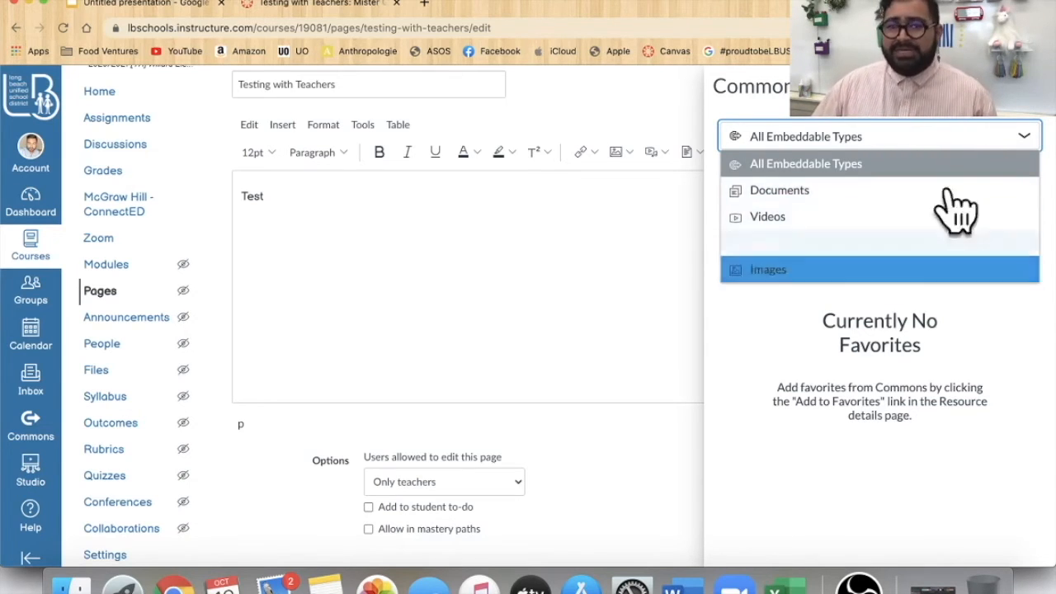
left_click(1041, 89)
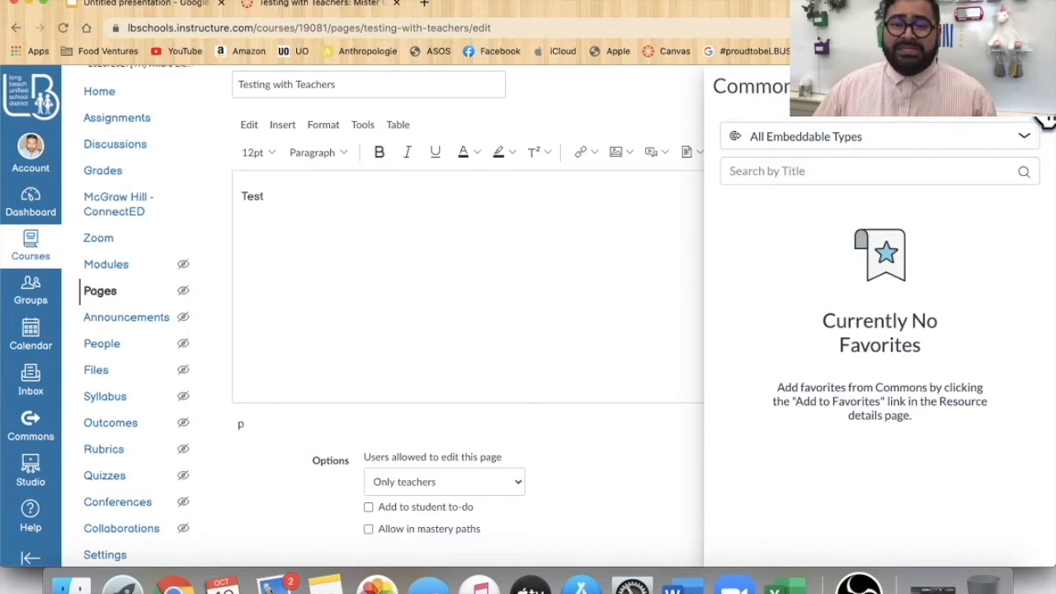
left_click(668, 128)
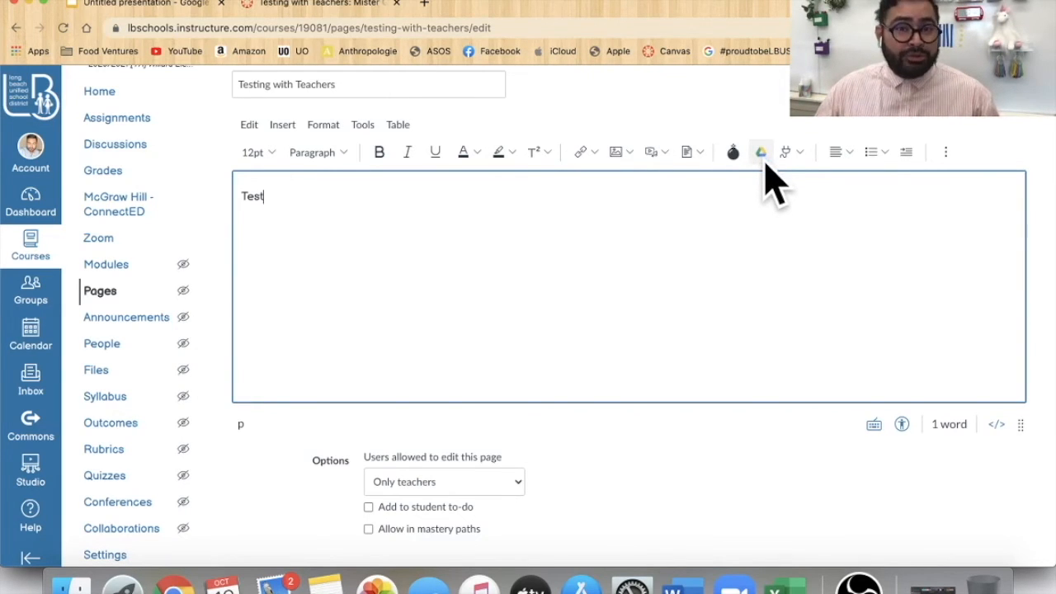
- Preview the Google Drive file insertion dialog, then close it without selecting a file
left_click(761, 157)
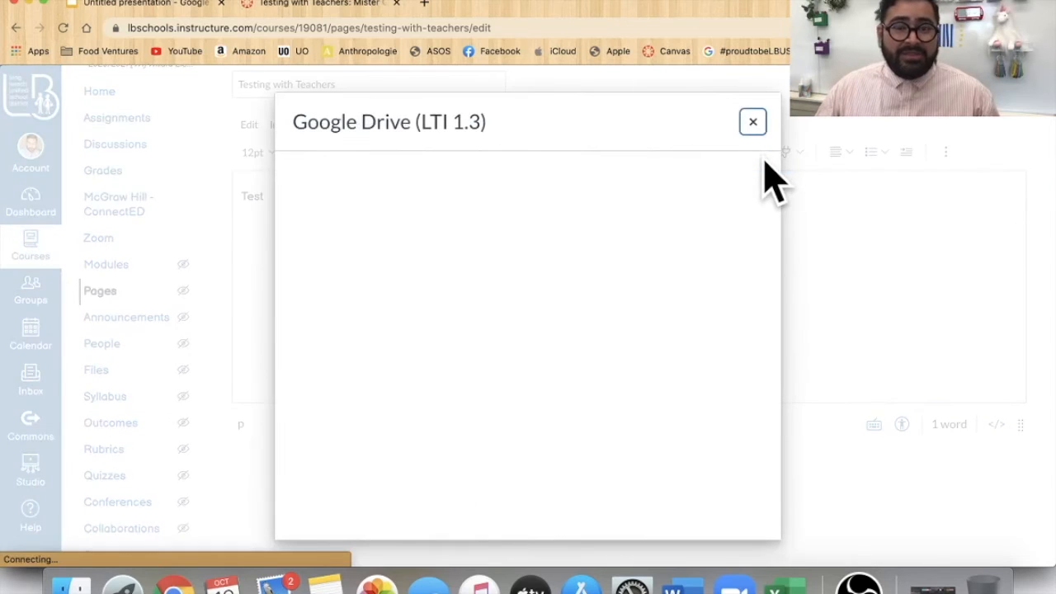
left_click(752, 123)
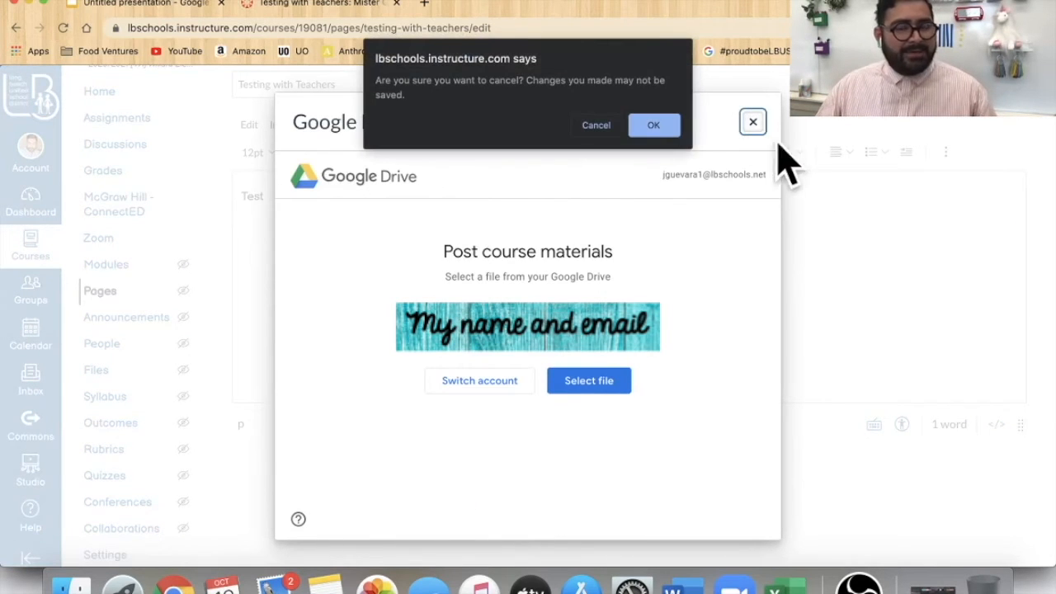
left_click(665, 125)
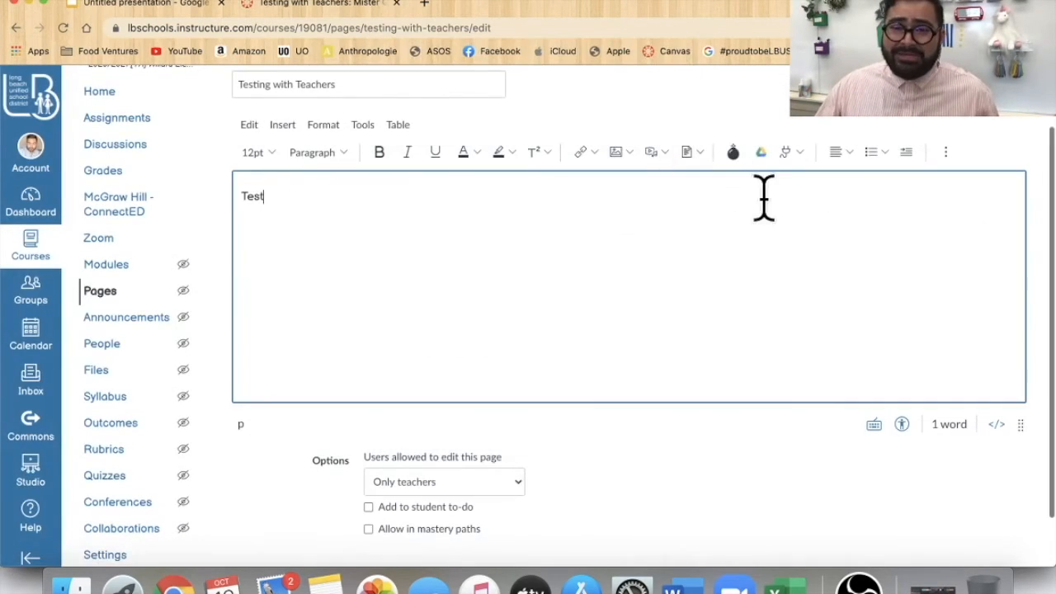
- Browse the full list of external apps available in the page editor, then close the list without choosing one
left_click(799, 156)
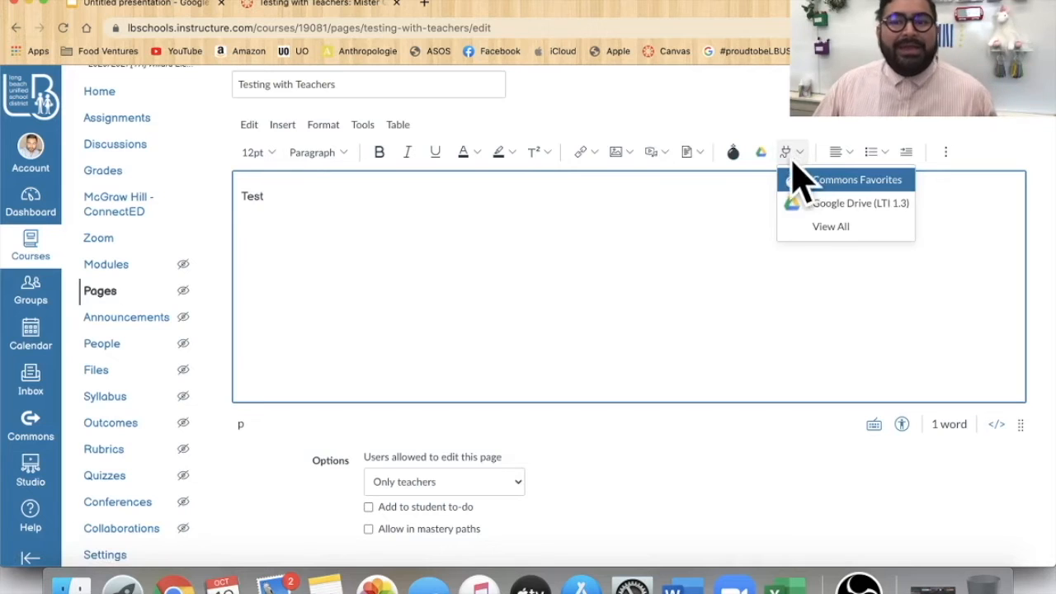
left_click(829, 228)
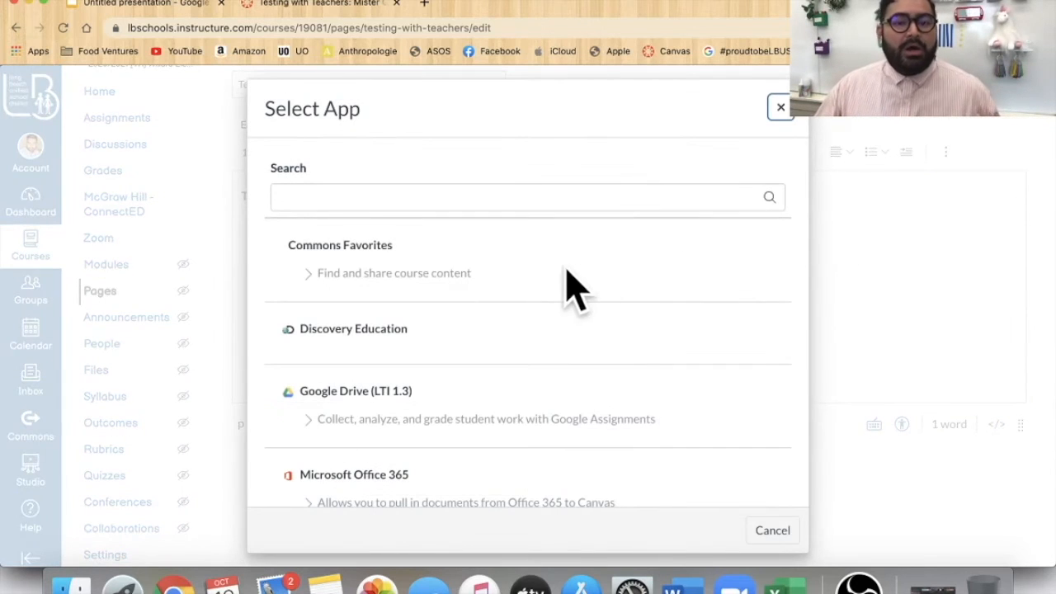
scroll(595, 287, "down", 3)
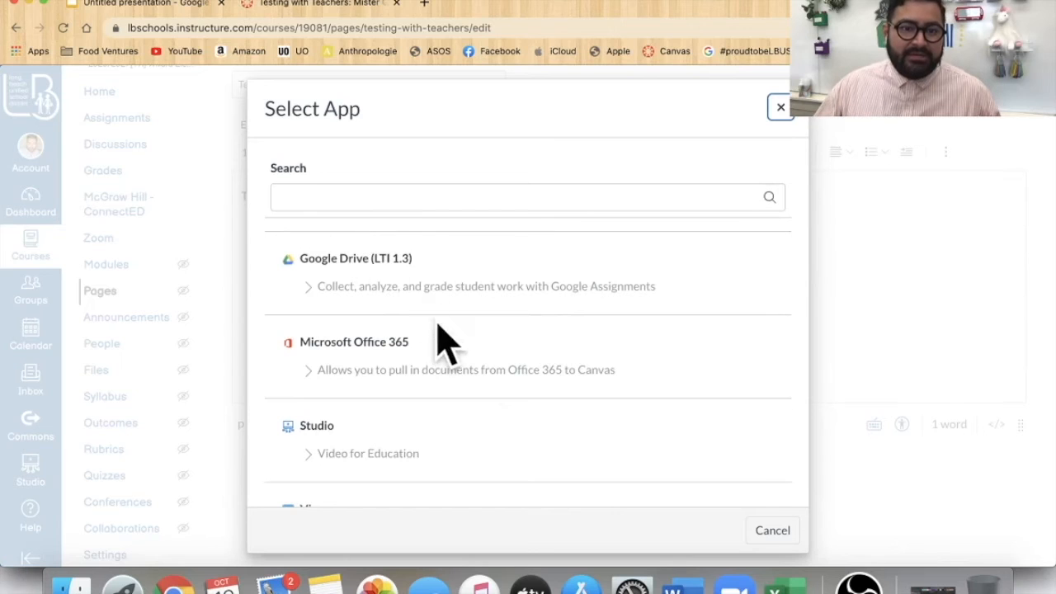
scroll(445, 346, "down", 2)
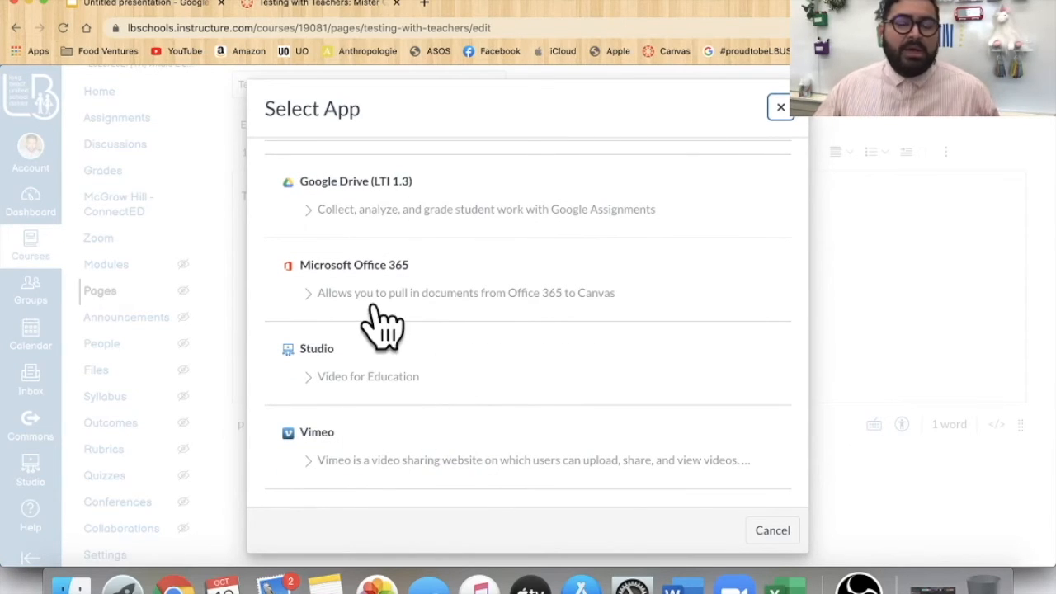
scroll(412, 313, "up", 3)
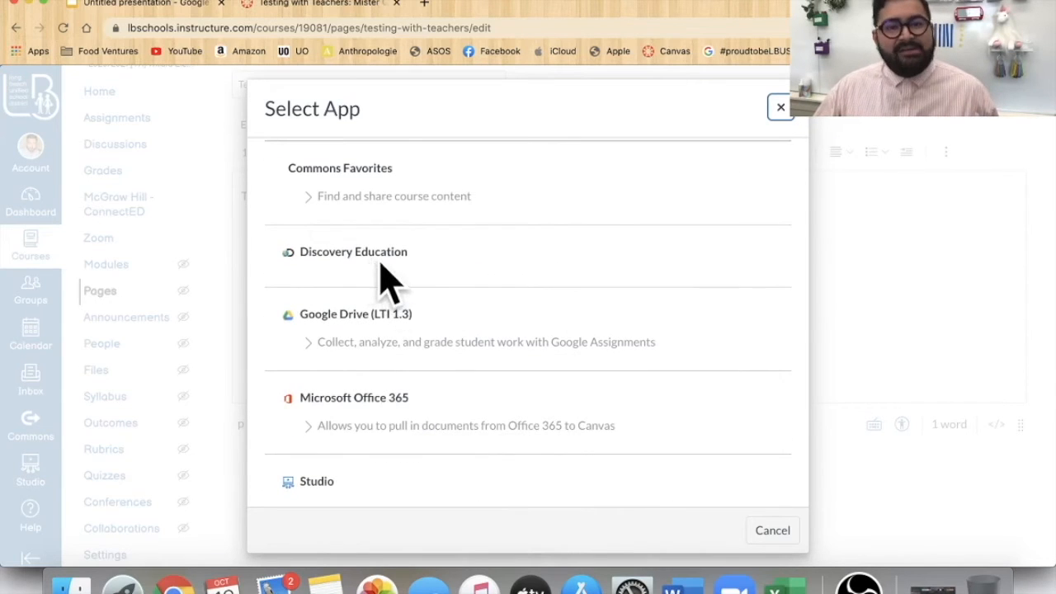
scroll(383, 276, "up", 2)
left_click(354, 197)
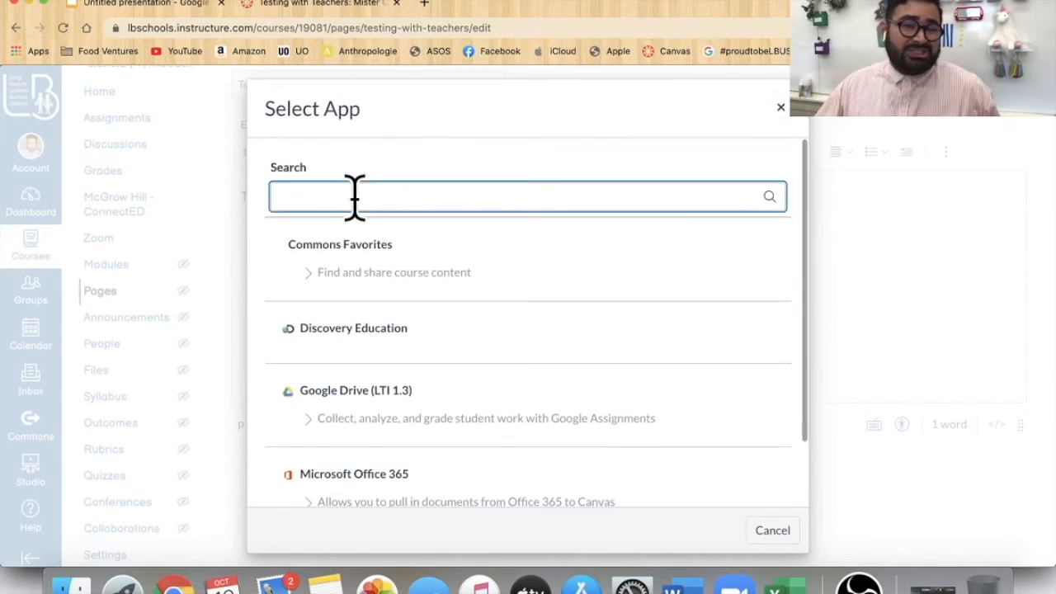
left_click(780, 110)
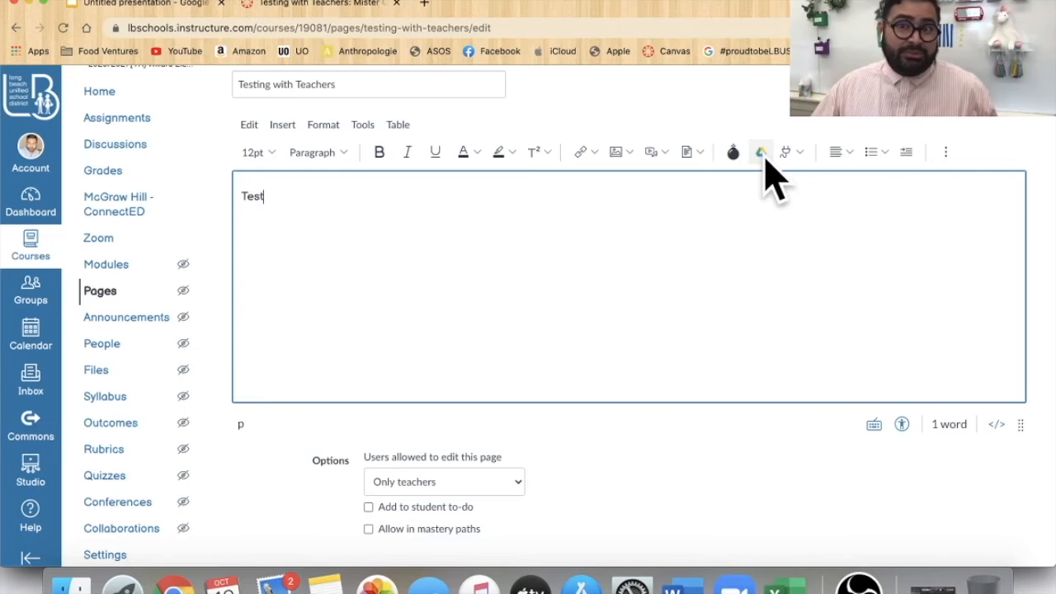
- Insert the Google Slides file Untitled presentation from the recent Google Drive files into the page
left_click(760, 152)
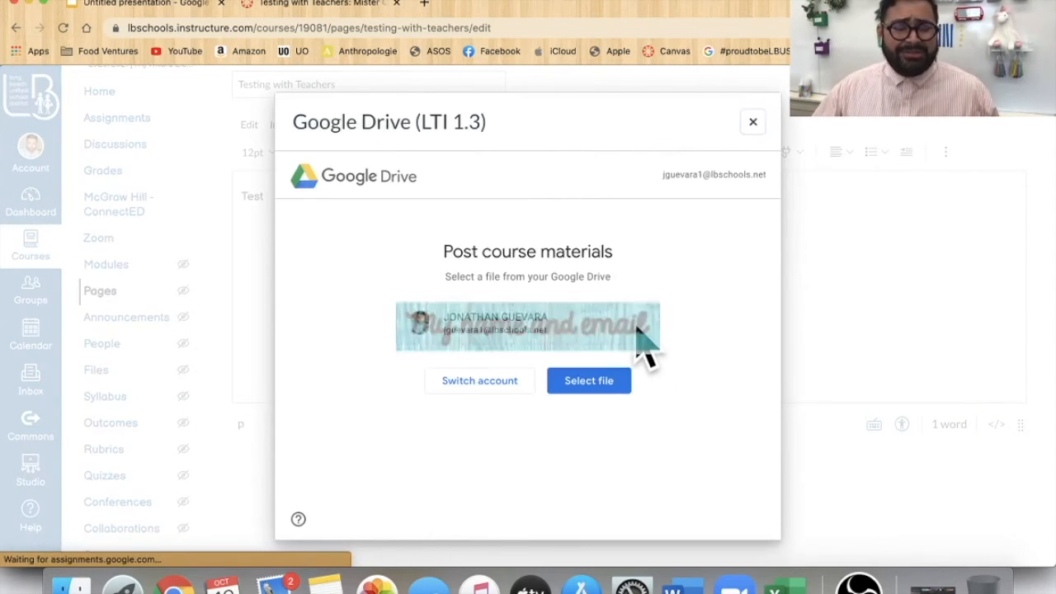
left_click(582, 381)
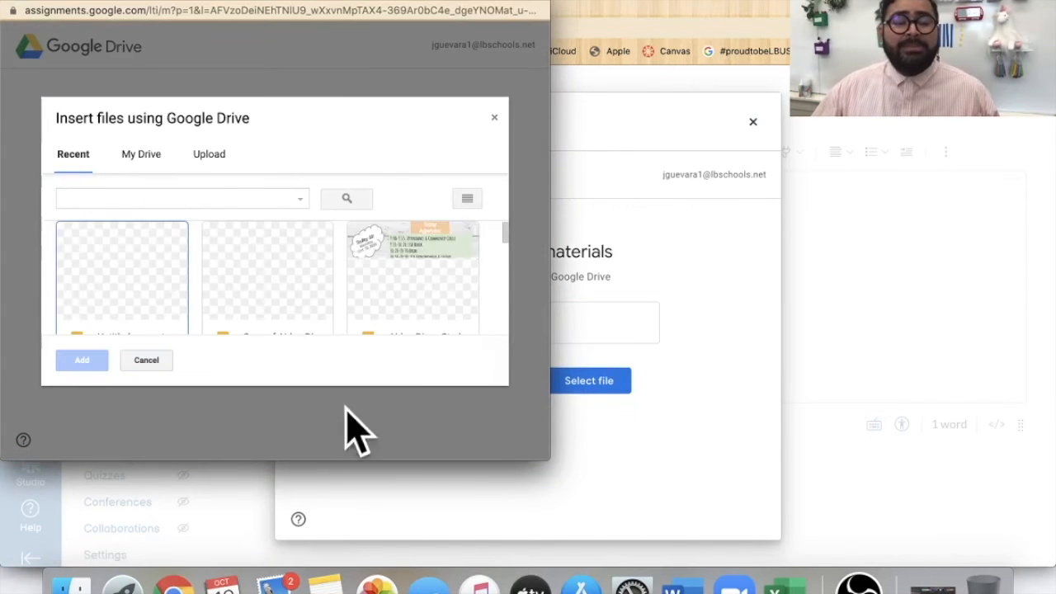
left_click_drag(546, 462, 639, 526)
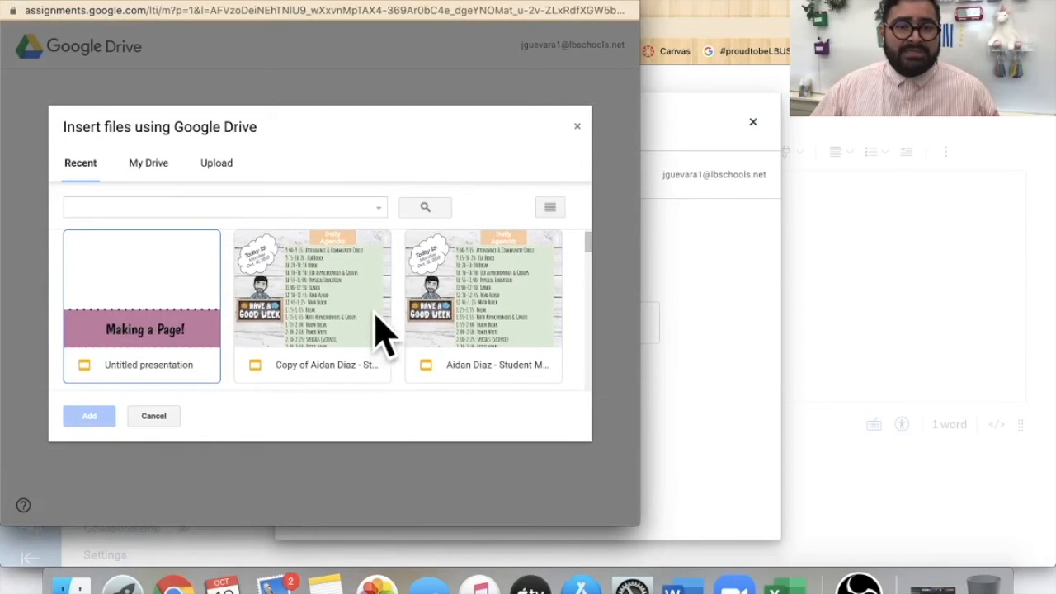
scroll(391, 334, "down", 1)
scroll(391, 334, "down", 5)
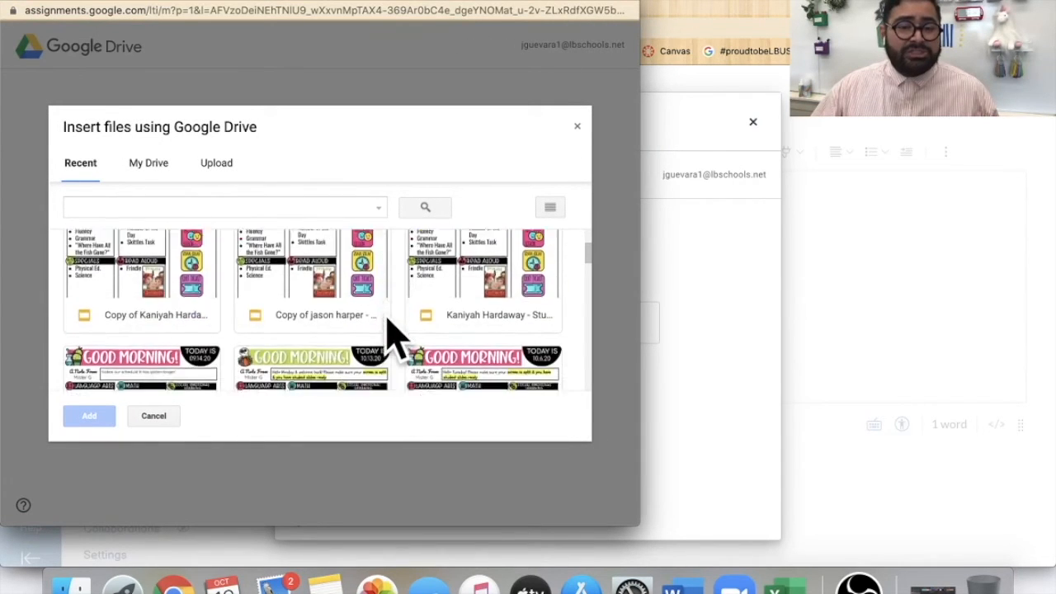
scroll(288, 347, "up", 10)
scroll(293, 351, "down", 2)
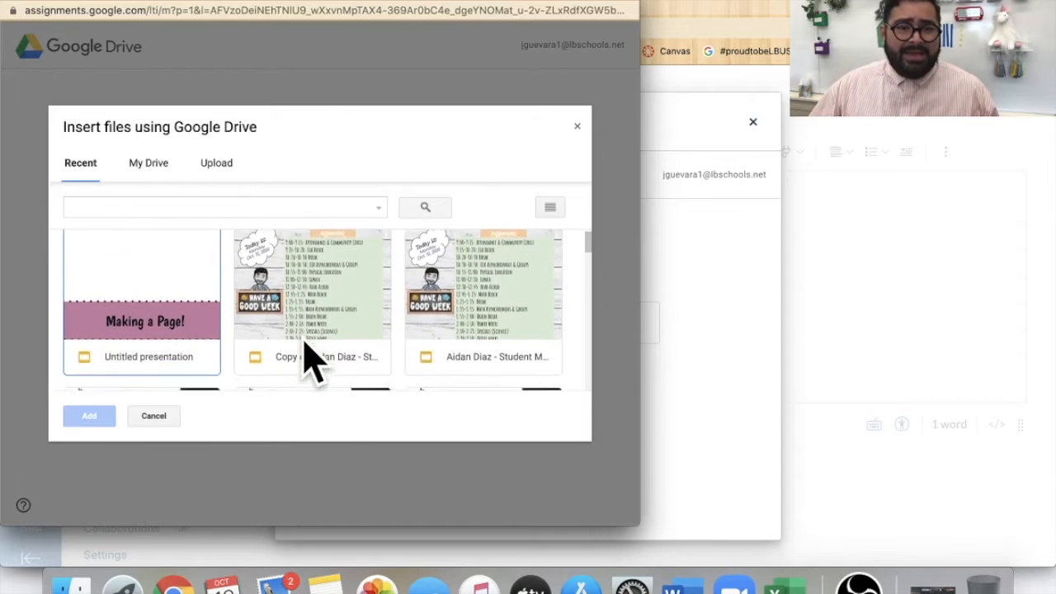
left_click(193, 335)
left_click(91, 415)
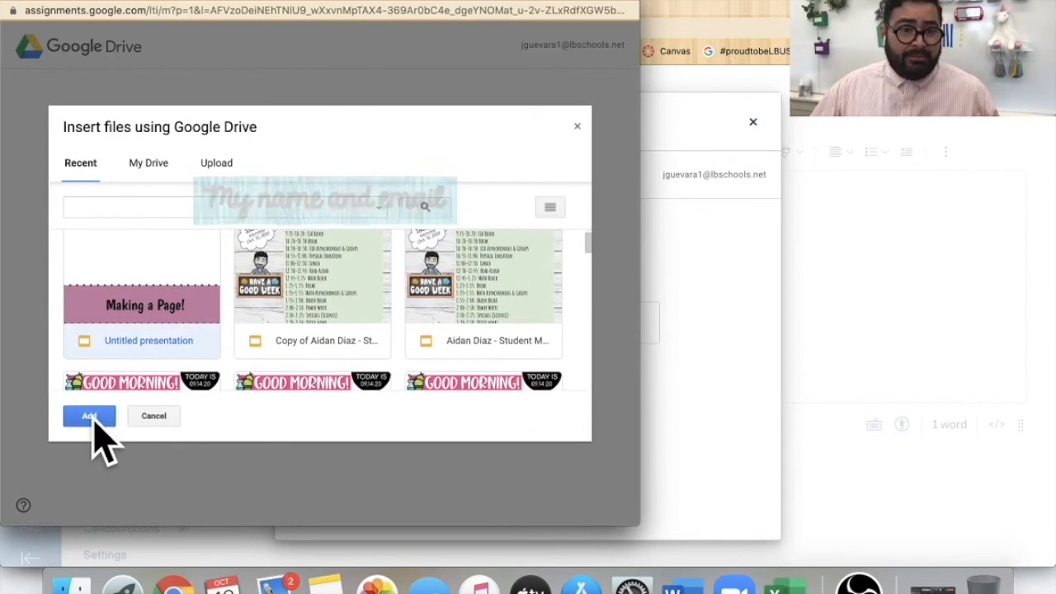
left_click(433, 313)
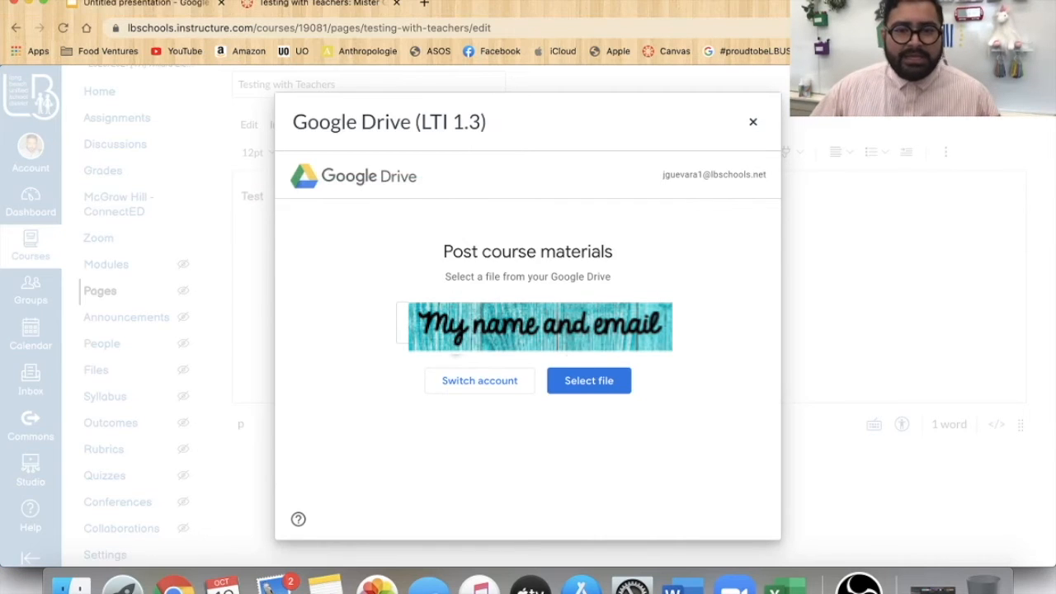
- Examine the embedded Making a Page! presentation in the page and try its slide playback control
scroll(612, 386, "down", 1)
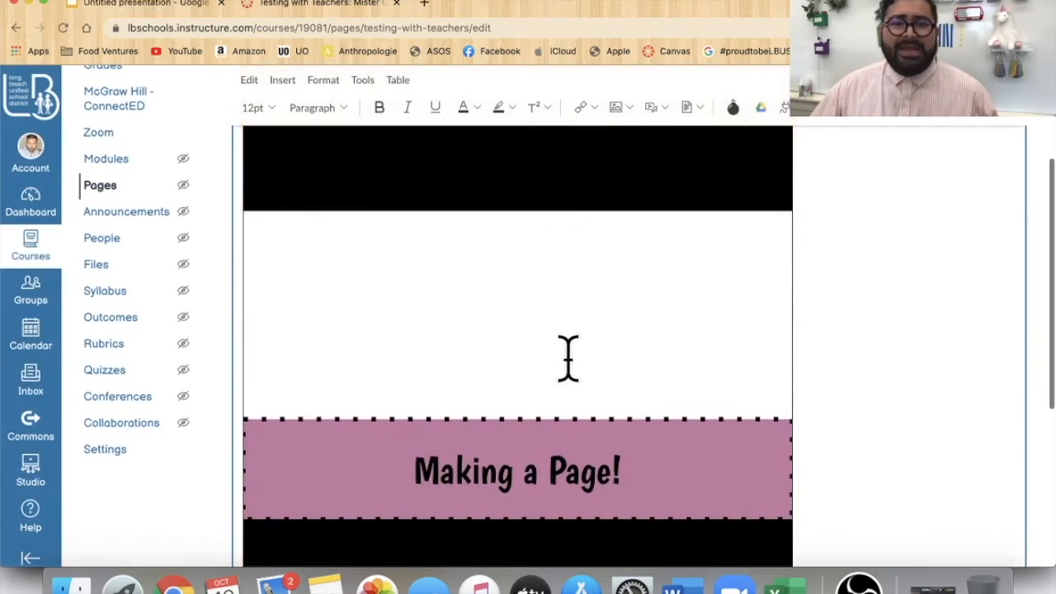
scroll(702, 364, "up", 2)
scroll(701, 365, "down", 2)
scroll(693, 365, "down", 1)
scroll(713, 372, "up", 2)
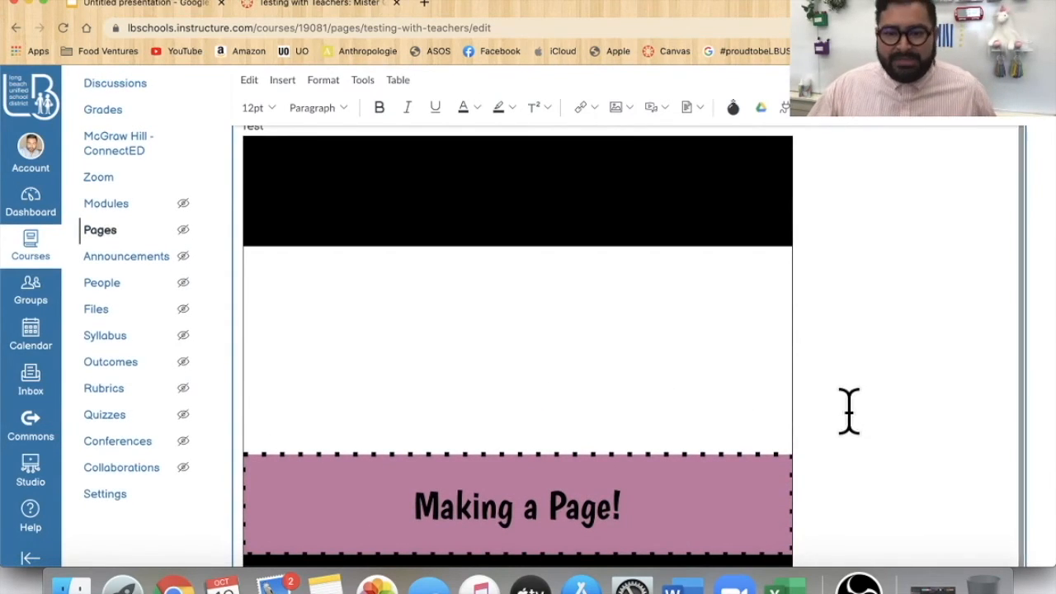
scroll(848, 413, "down", 5)
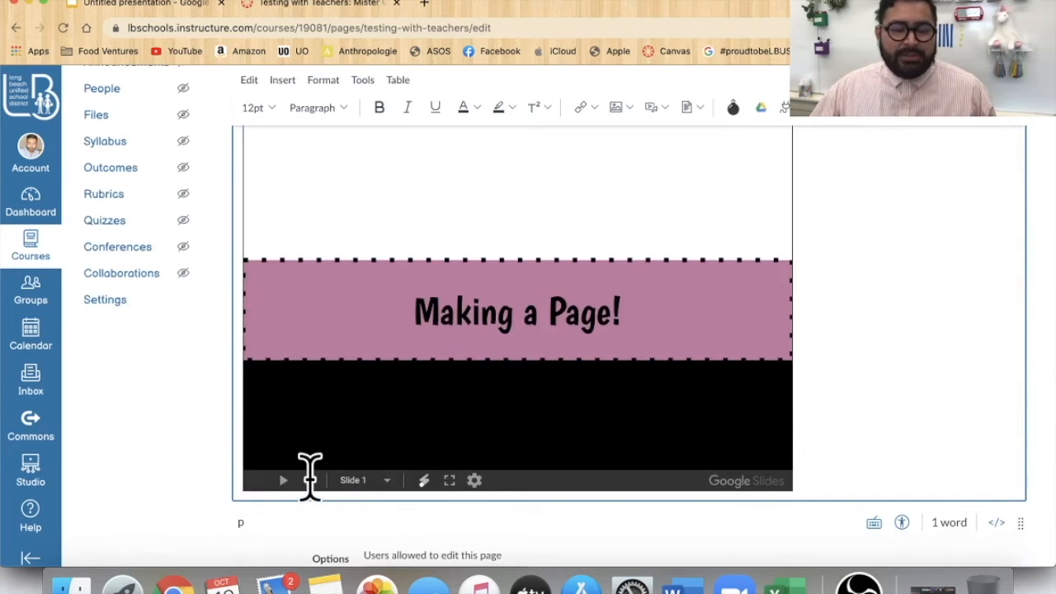
left_click(284, 475)
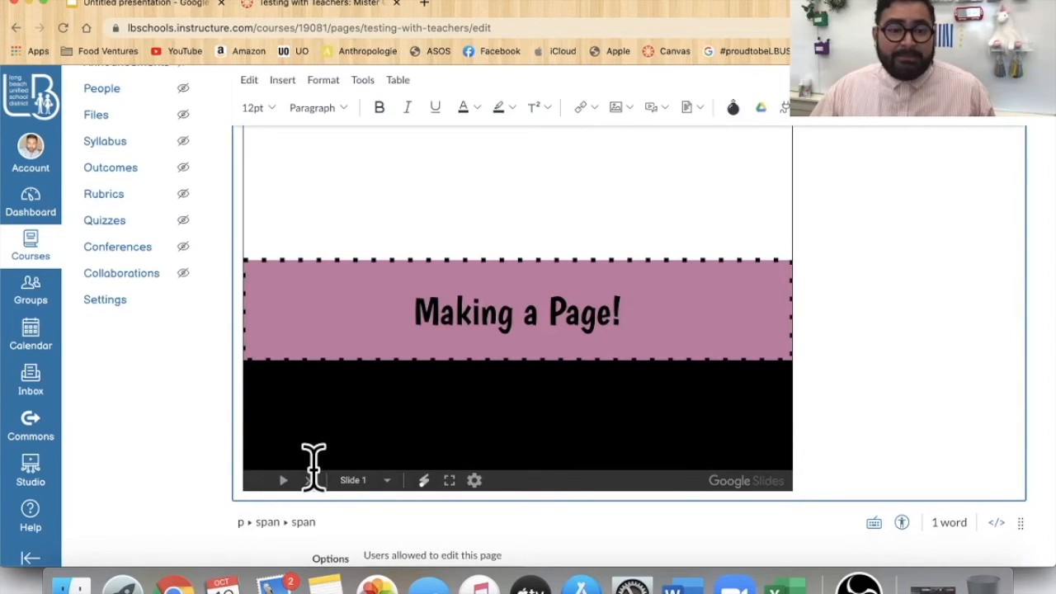
scroll(871, 338, "up", 5)
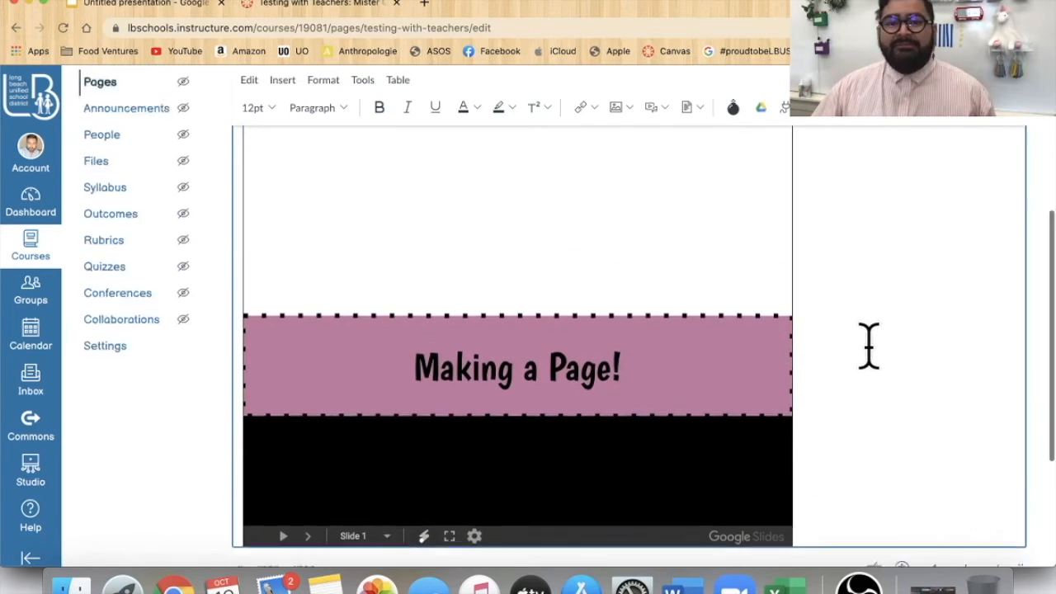
scroll(868, 345, "down", 4)
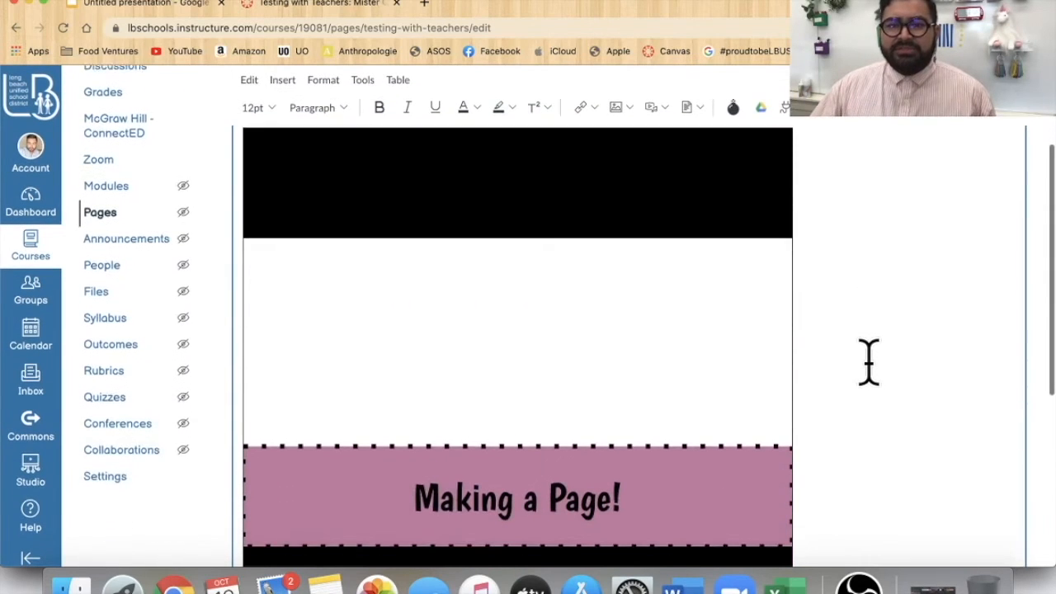
- Delete the embedded presentation below the word Test
scroll(868, 361, "down", 1)
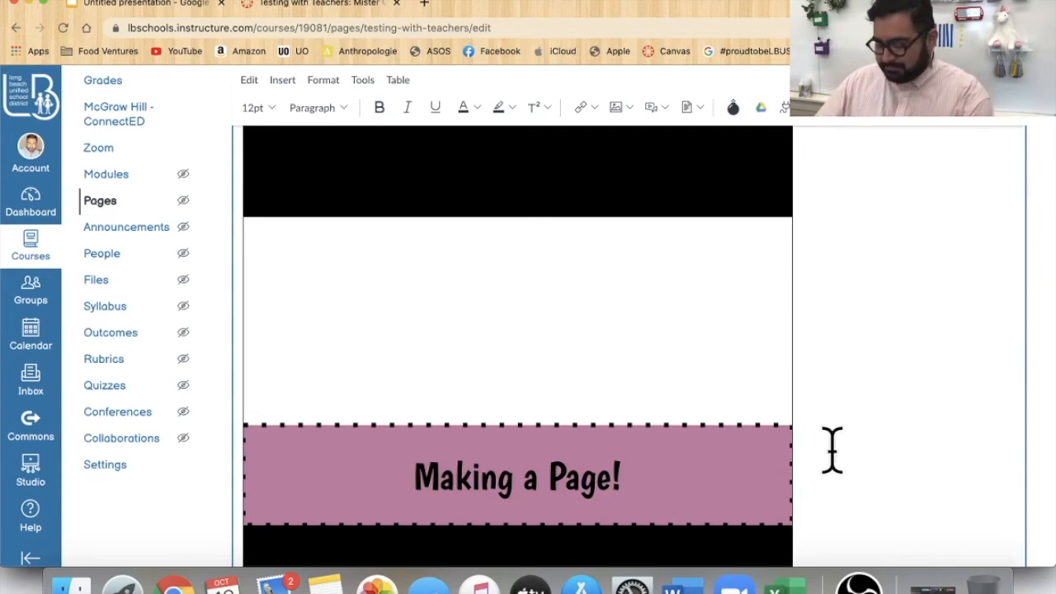
key("BackSpace")
scroll(767, 462, "up", 10)
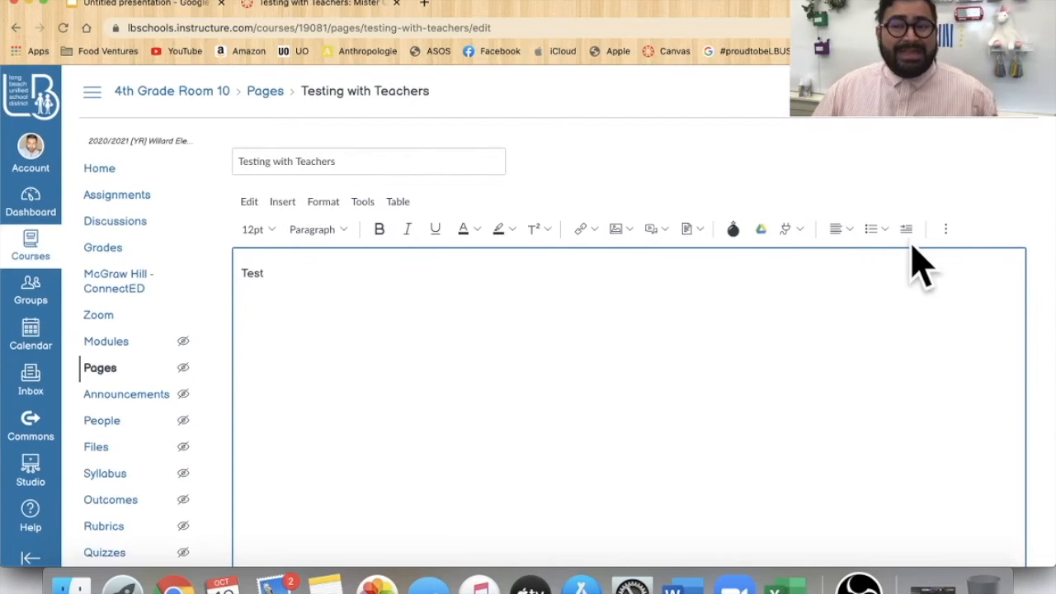
- View the text alignment and list options, then indent the Test line and remove the indent
left_click(848, 238)
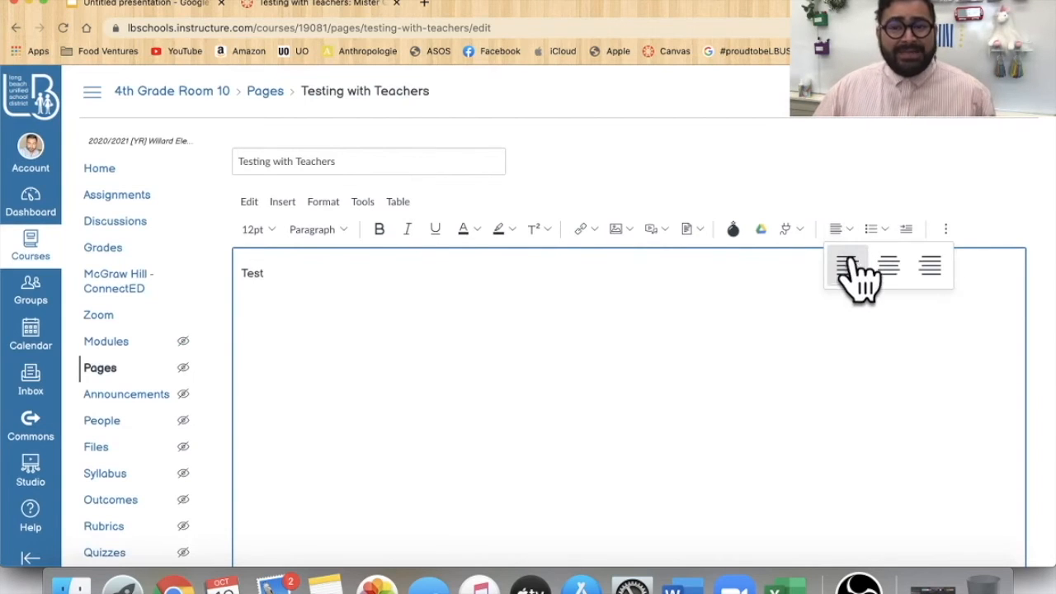
left_click(884, 231)
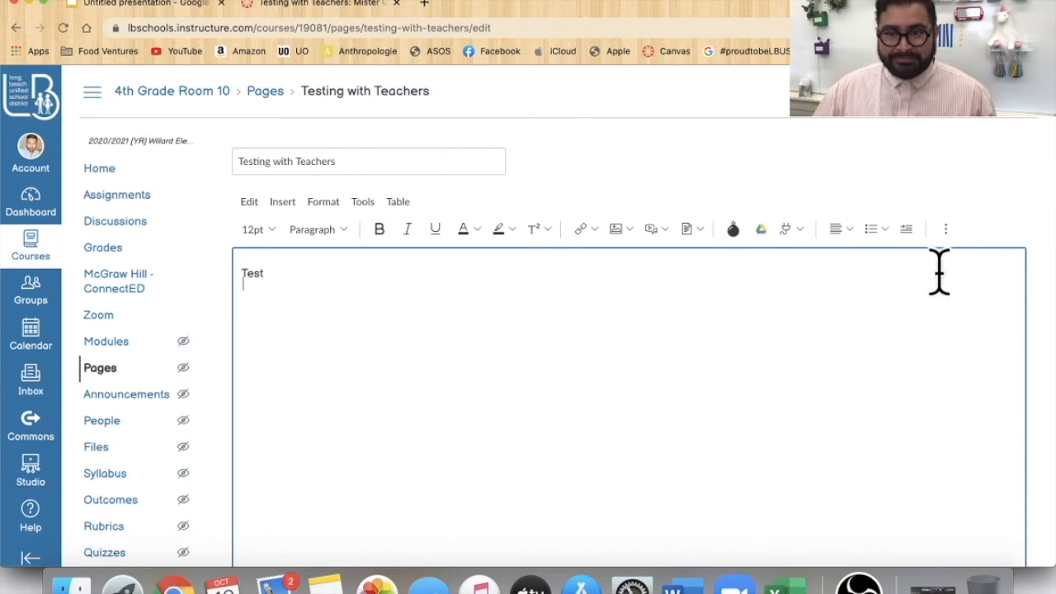
left_click(906, 230)
left_click(915, 234)
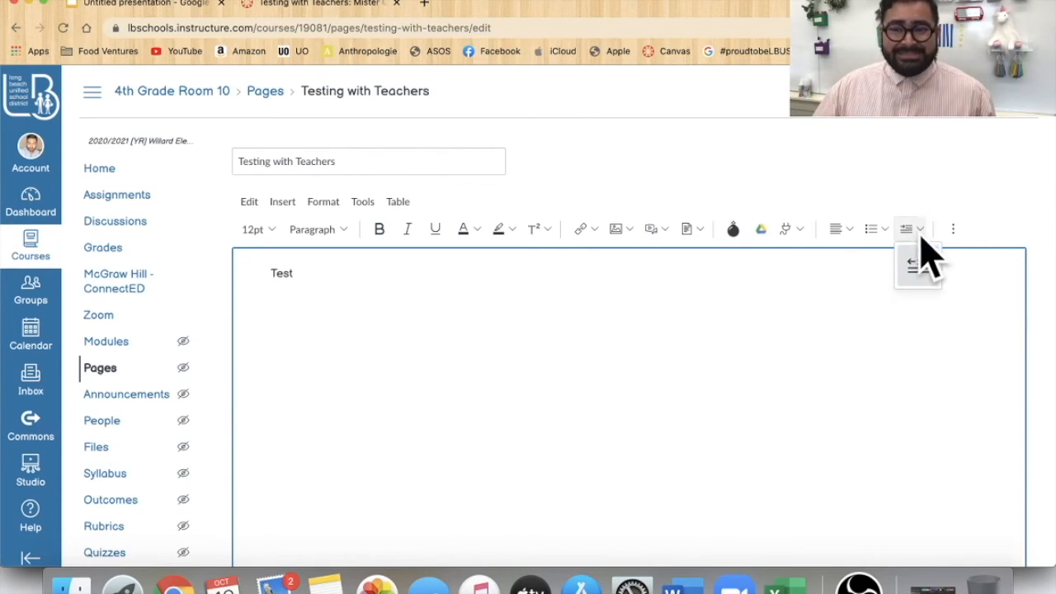
left_click(918, 266)
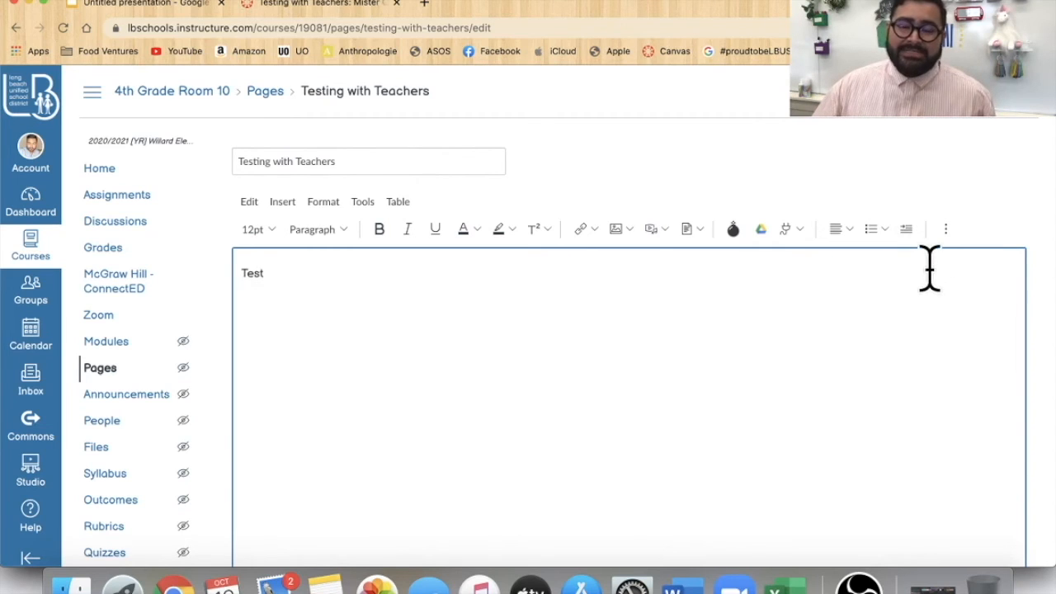
- View the table options among the editor's additional tools, then open the equation editor
left_click(946, 232)
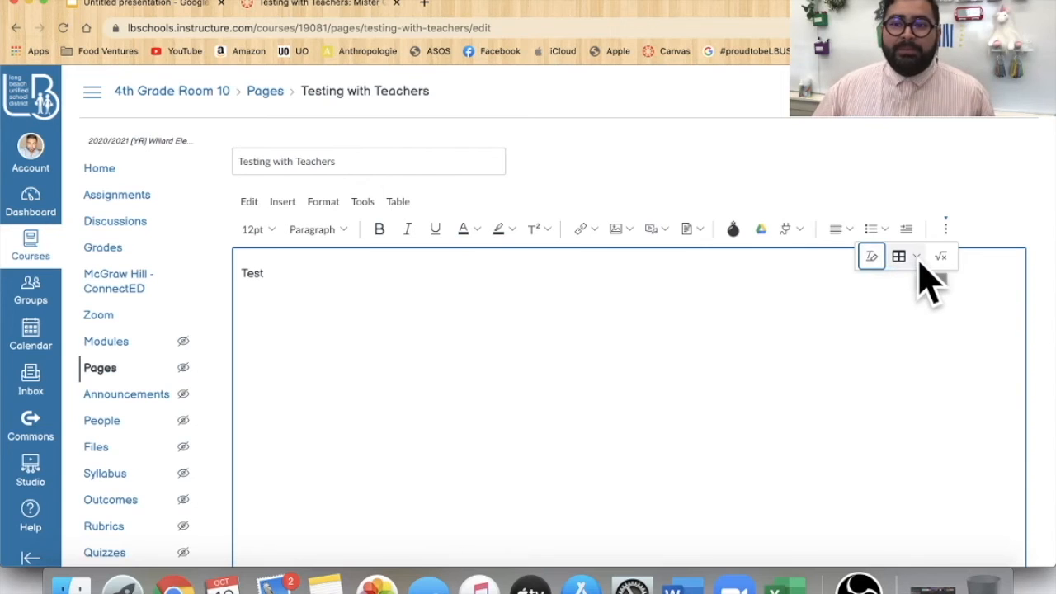
left_click(916, 260)
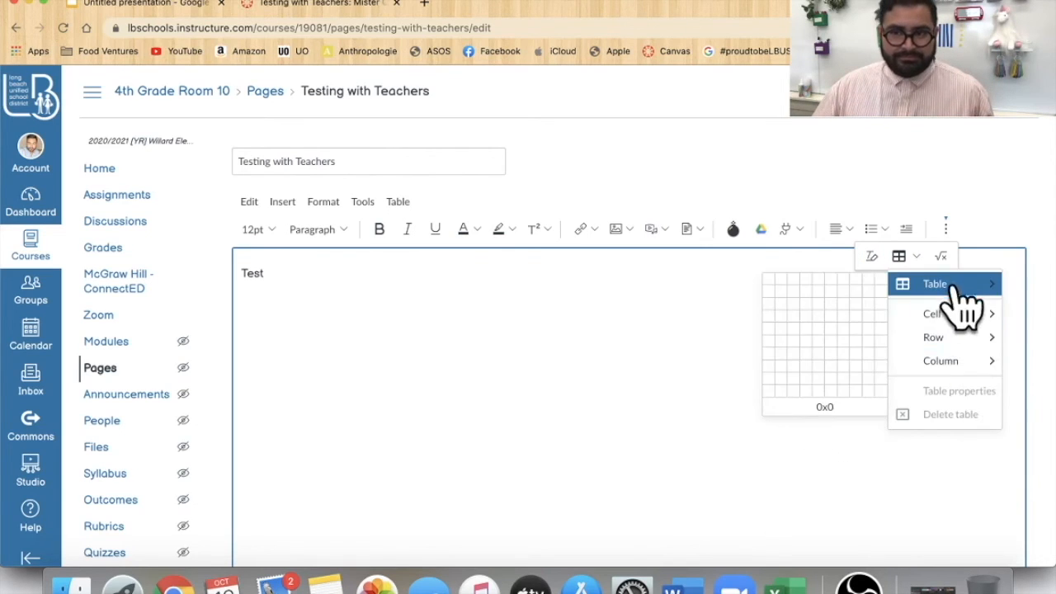
left_click(946, 260)
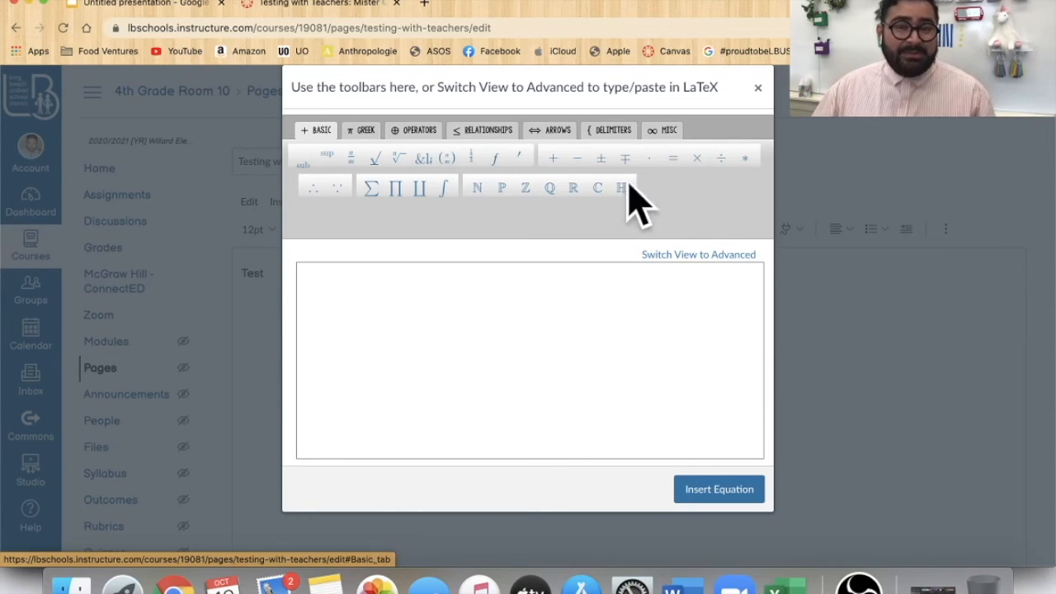
- Look through the equation editor's Greek, operators, relationships, arrows, delimiters and miscellaneous symbol sets
left_click(364, 132)
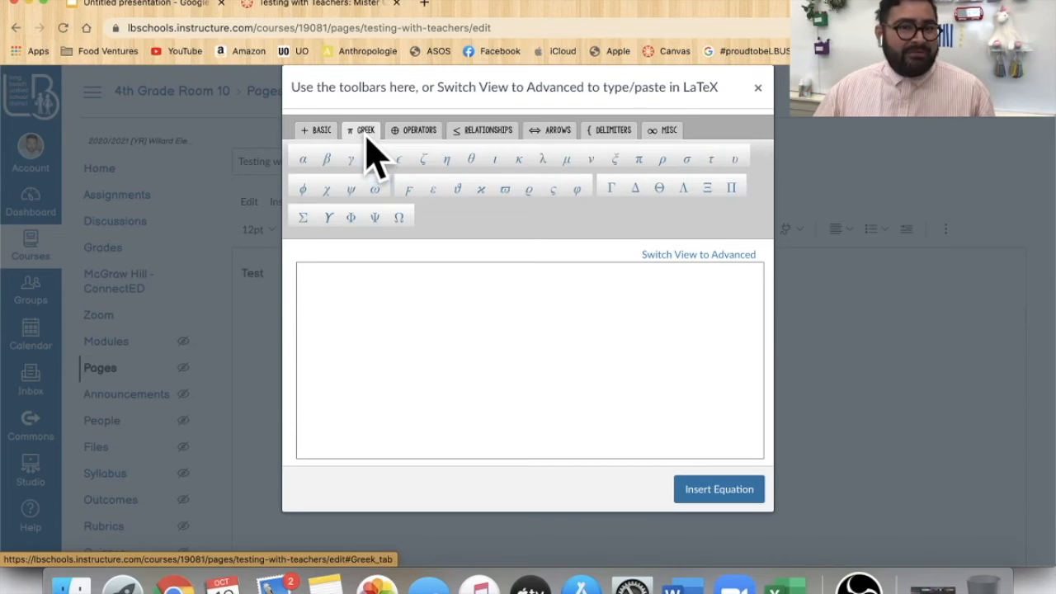
left_click(416, 134)
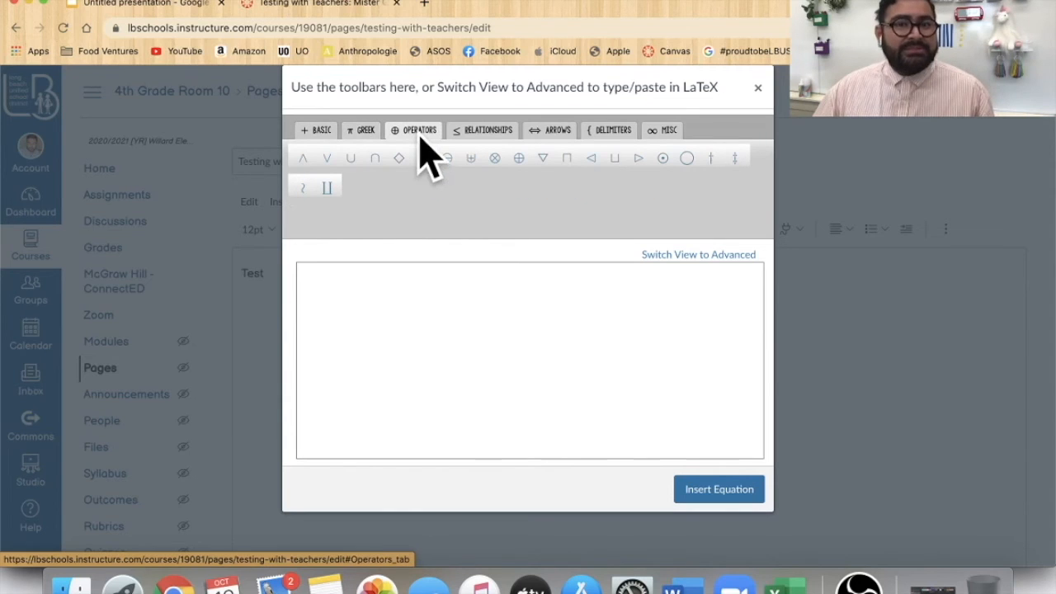
left_click(494, 134)
left_click(562, 134)
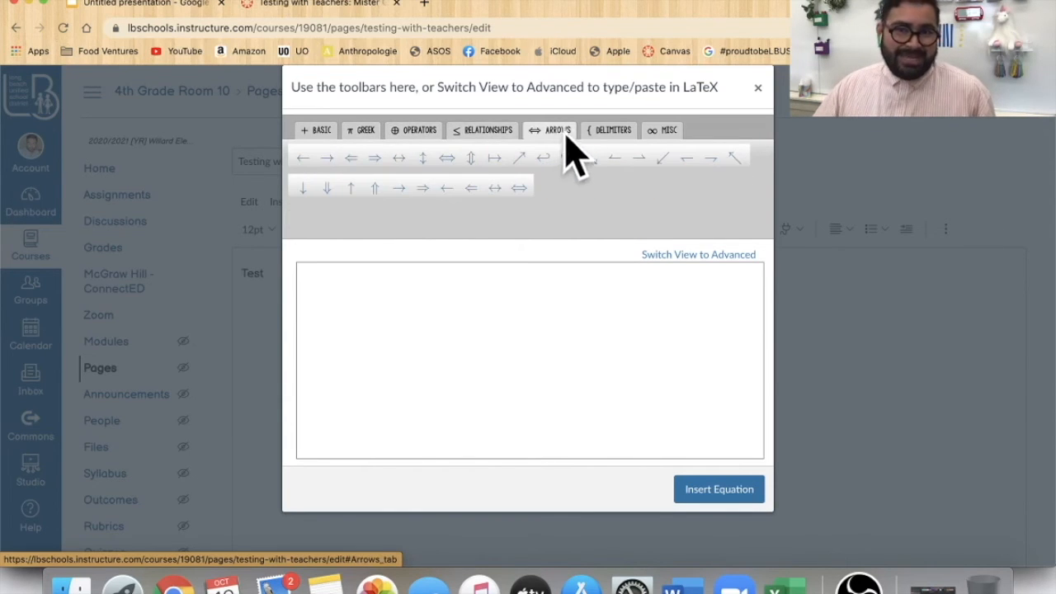
left_click(620, 134)
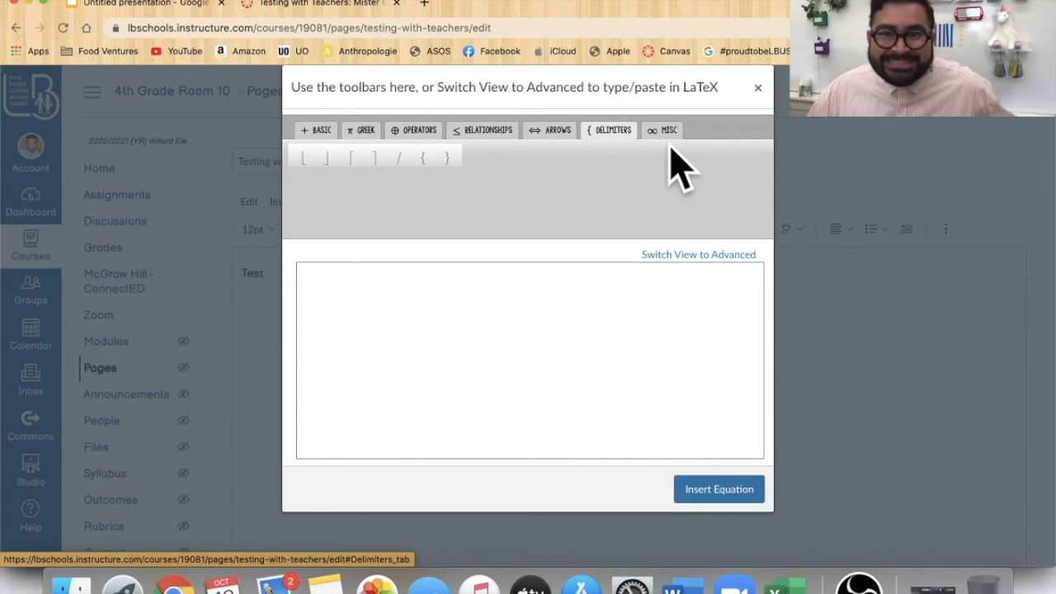
left_click(669, 135)
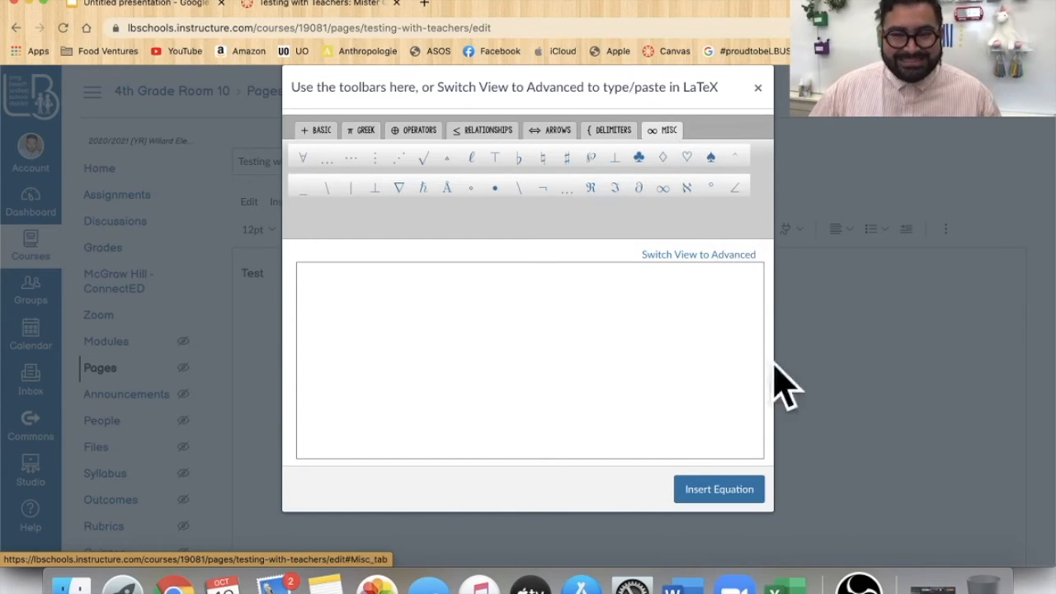
- Build the sample equation \deqdeqw2341ℵ∂¬ from typed characters and miscellaneous symbols, and insert it below the Test line
left_click(615, 351)
left_click(518, 188)
type("deqdeqw")
scroll(701, 248, "down", 1)
type("2341")
left_click(691, 178)
left_click(638, 177)
left_click(542, 176)
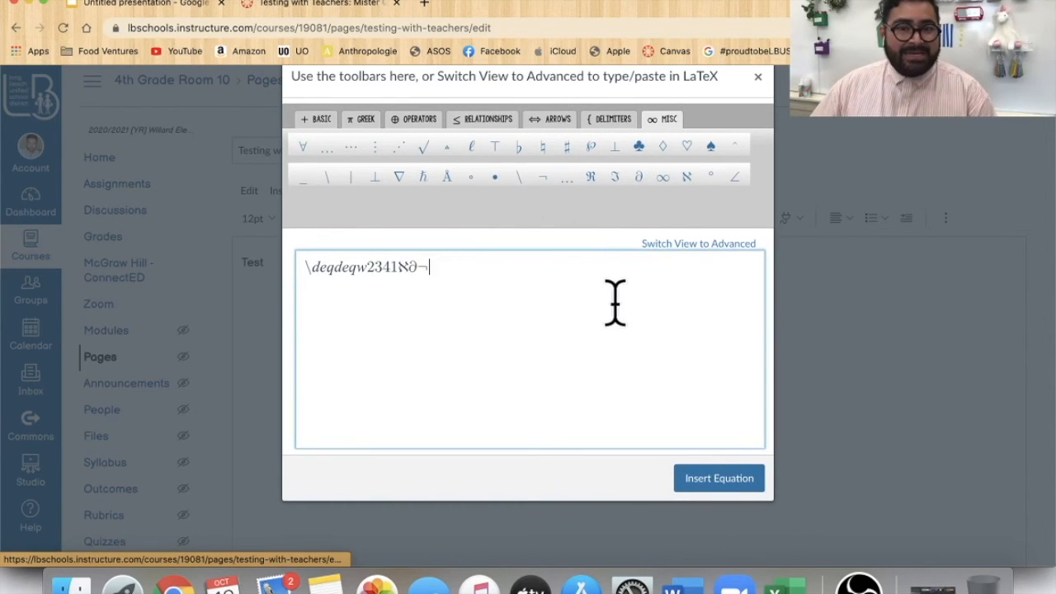
left_click(718, 478)
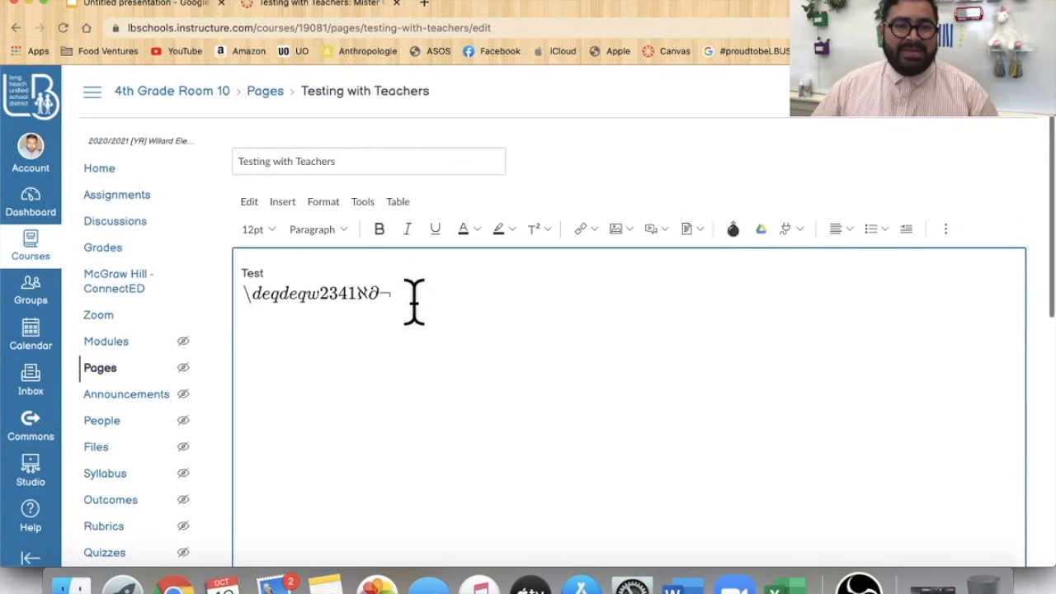
- Reopen the inserted equation for editing, then close the equation editor without making changes
left_click(250, 295)
left_click(356, 306)
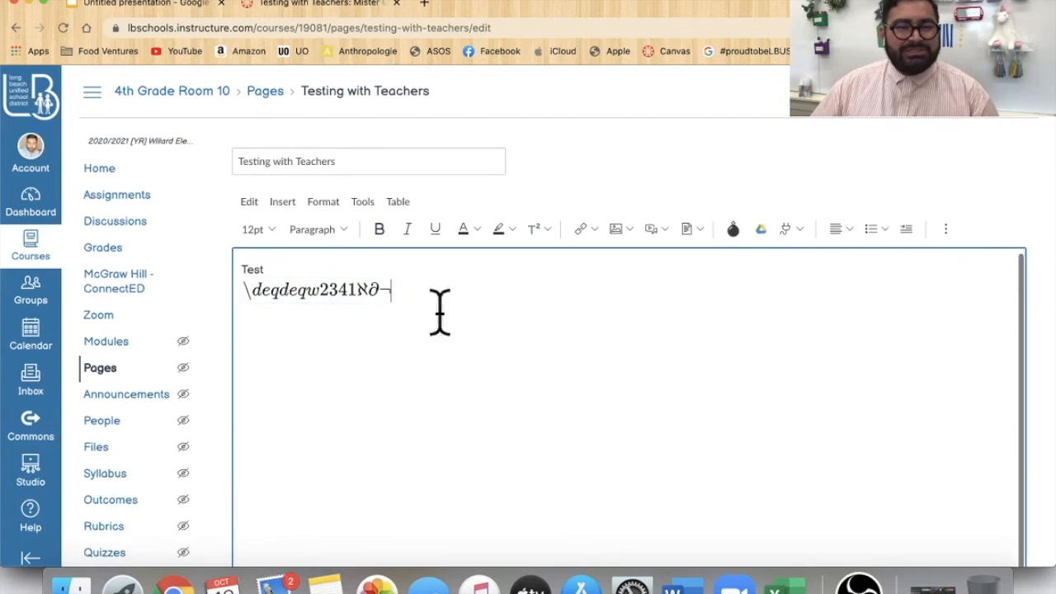
left_click(368, 289)
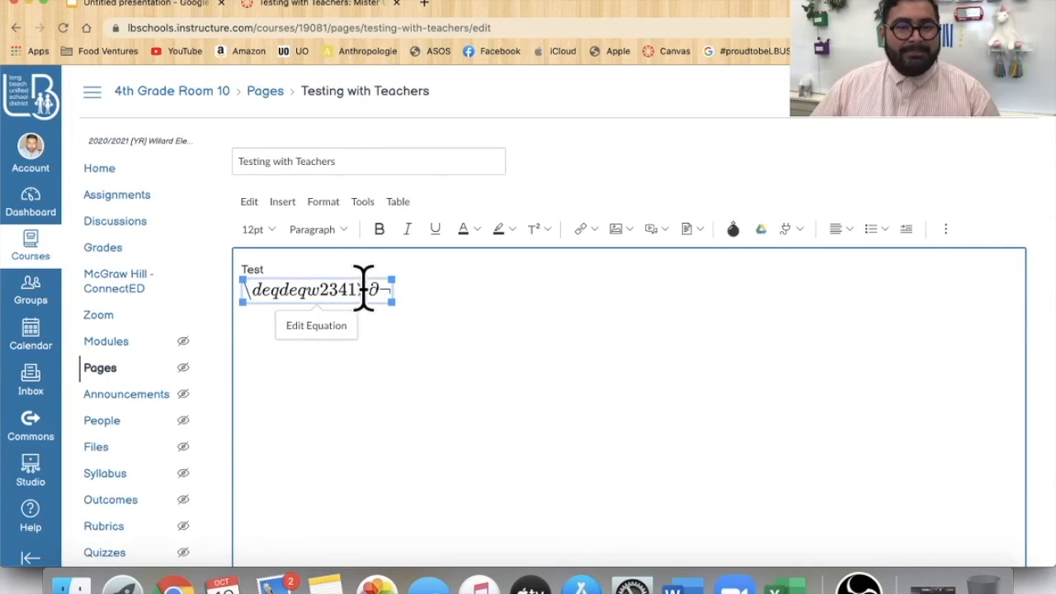
left_click(322, 327)
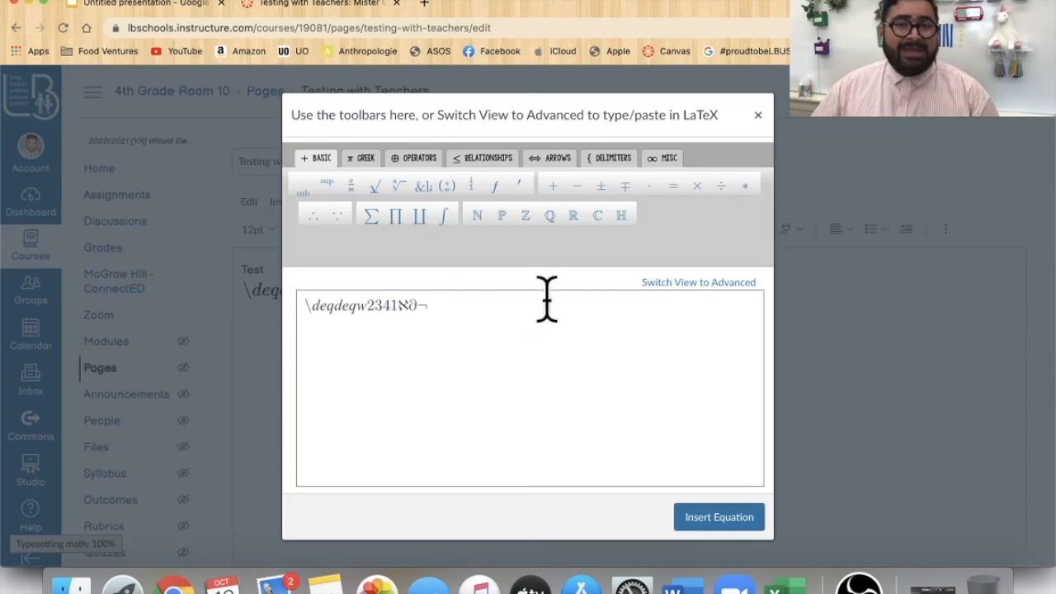
left_click(757, 115)
- Clear the page body, including the sample equation, and enter the word Test again
scroll(978, 207, "down", 3)
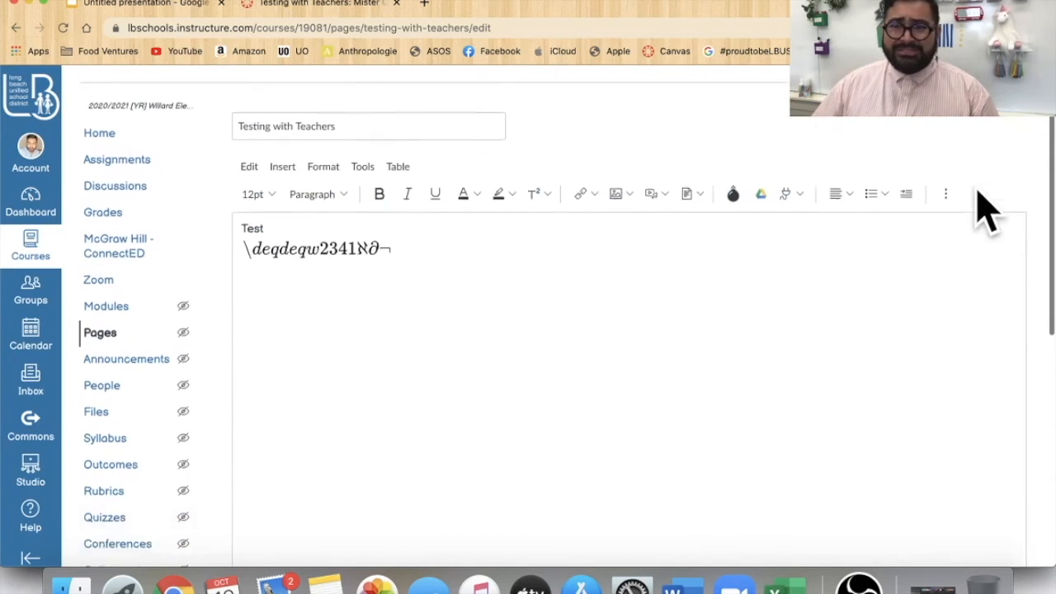
scroll(910, 207, "up", 3)
left_click_drag(314, 280, 239, 266)
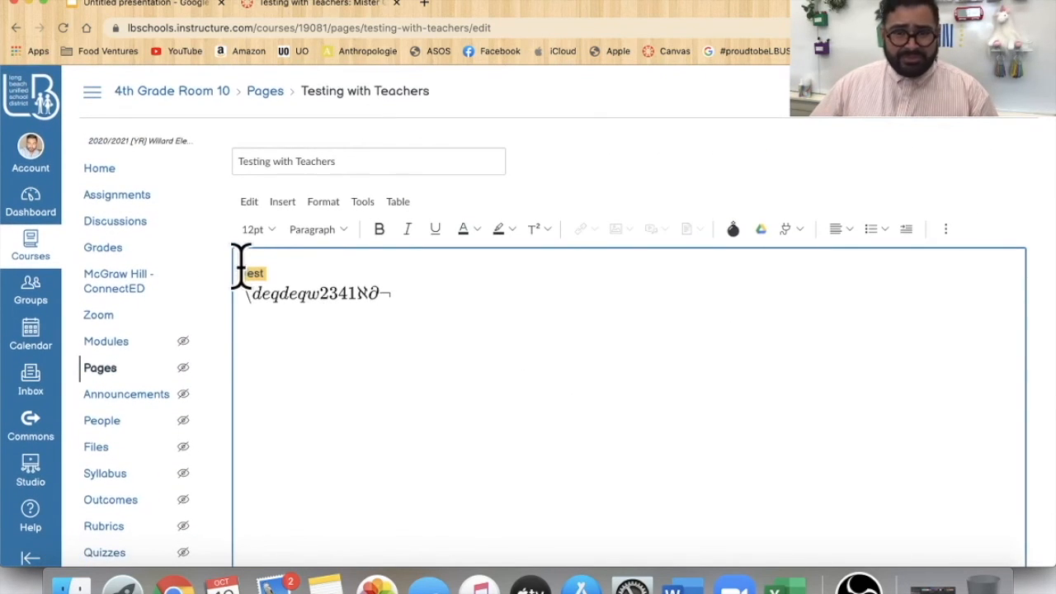
key("BackSpace")
type("Test")
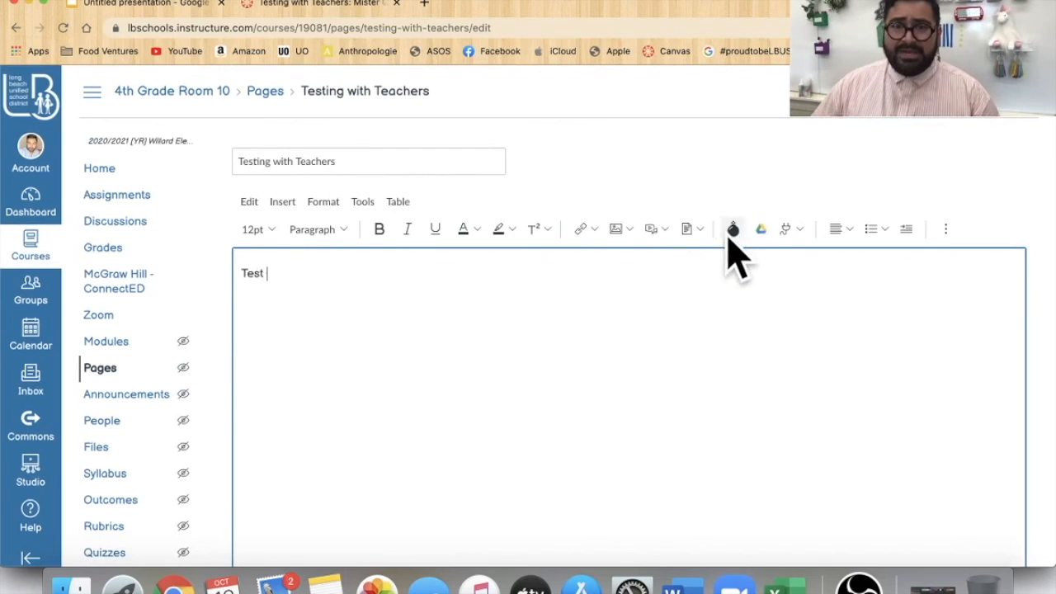
- Browse the course images and insert the "Click on ZOOM to join the meeting" banner after the word Test
left_click(627, 231)
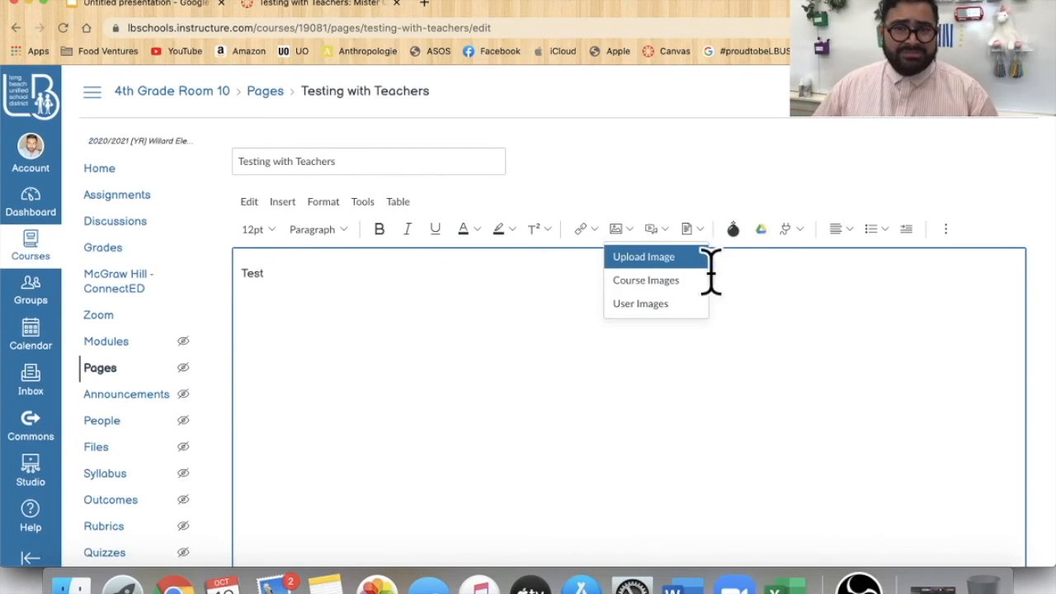
left_click(678, 280)
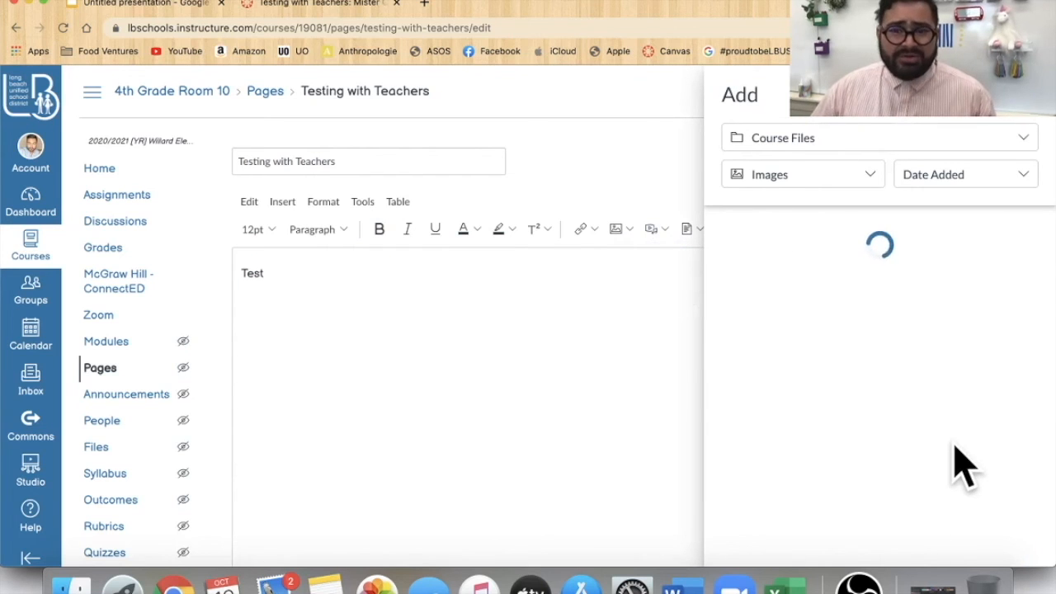
scroll(956, 443, "down", 10)
scroll(957, 443, "up", 10)
scroll(955, 442, "down", 10)
scroll(960, 457, "up", 10)
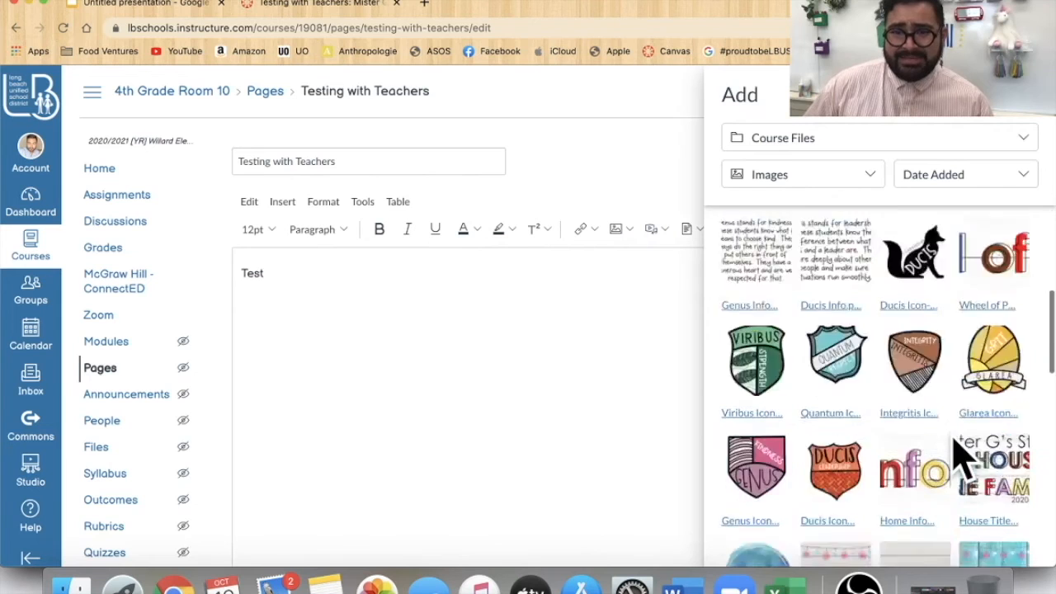
left_click(735, 288)
scroll(811, 382, "down", 3)
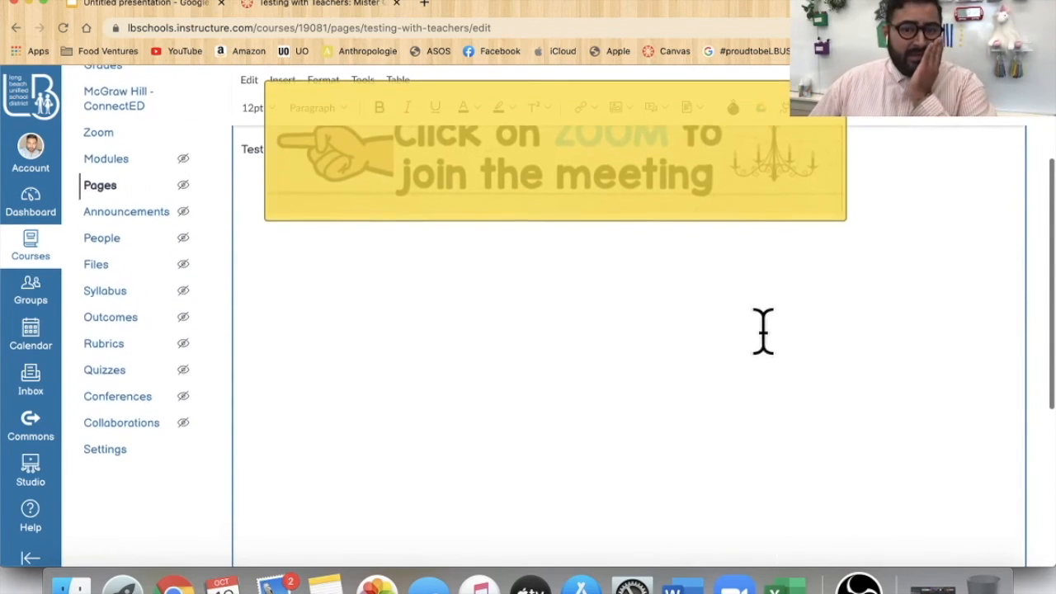
- Move the Zoom banner onto its own line below Test and center it
scroll(759, 333, "up", 3)
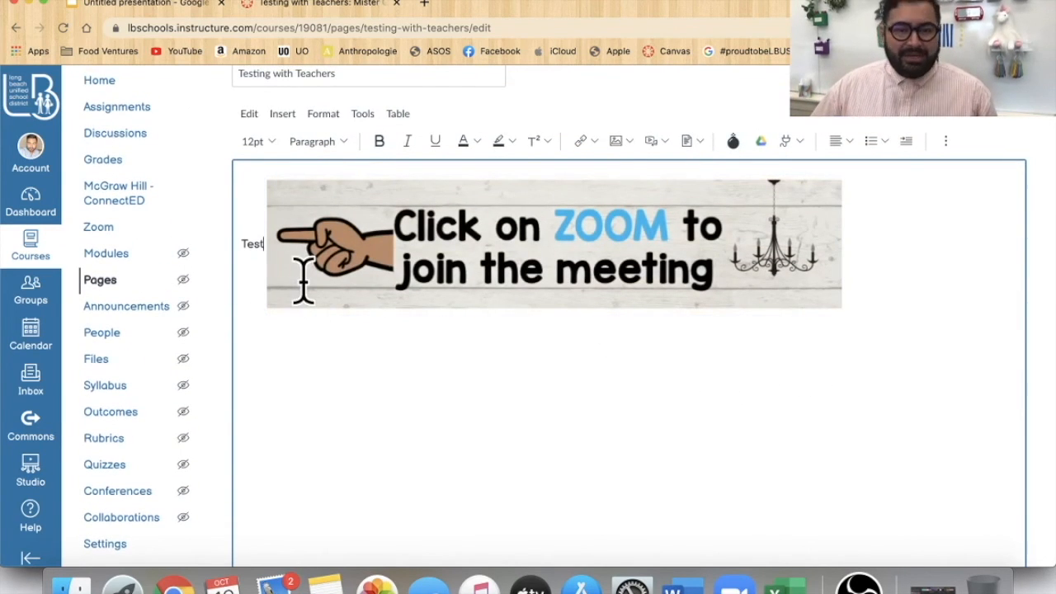
key("Return")
scroll(747, 372, "down", 1)
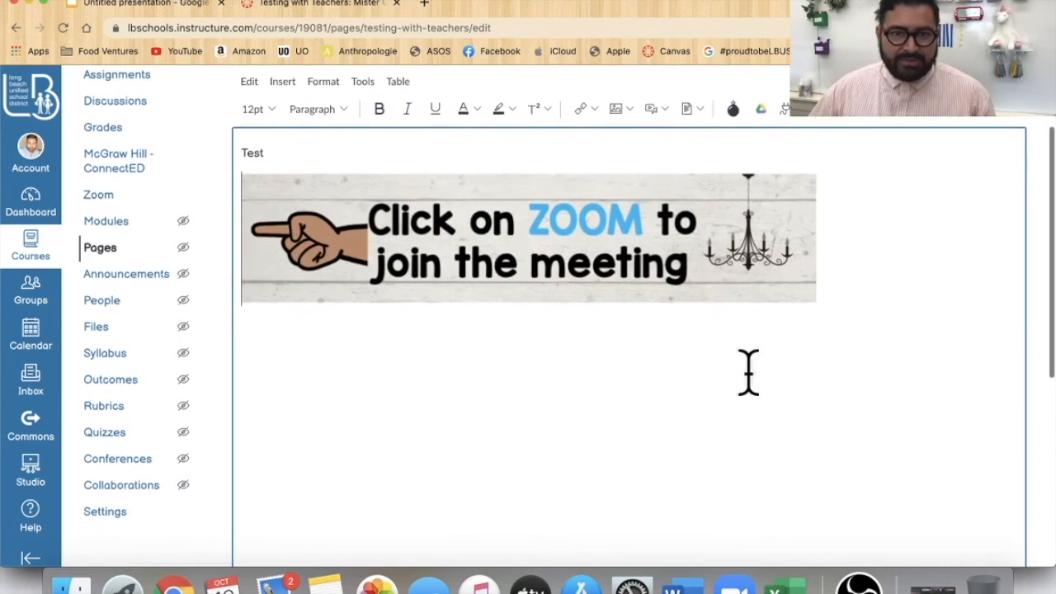
left_click(685, 267)
left_click(858, 108)
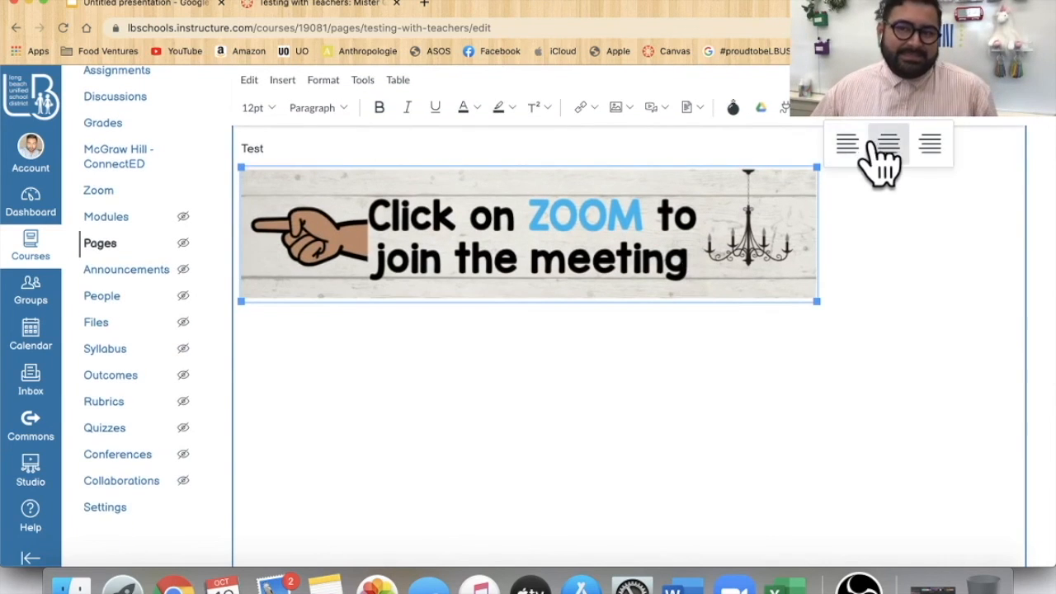
left_click(883, 144)
left_click(910, 359)
- View the choices for users allowed to edit this page, leaving Only teachers selected
scroll(910, 360, "down", 5)
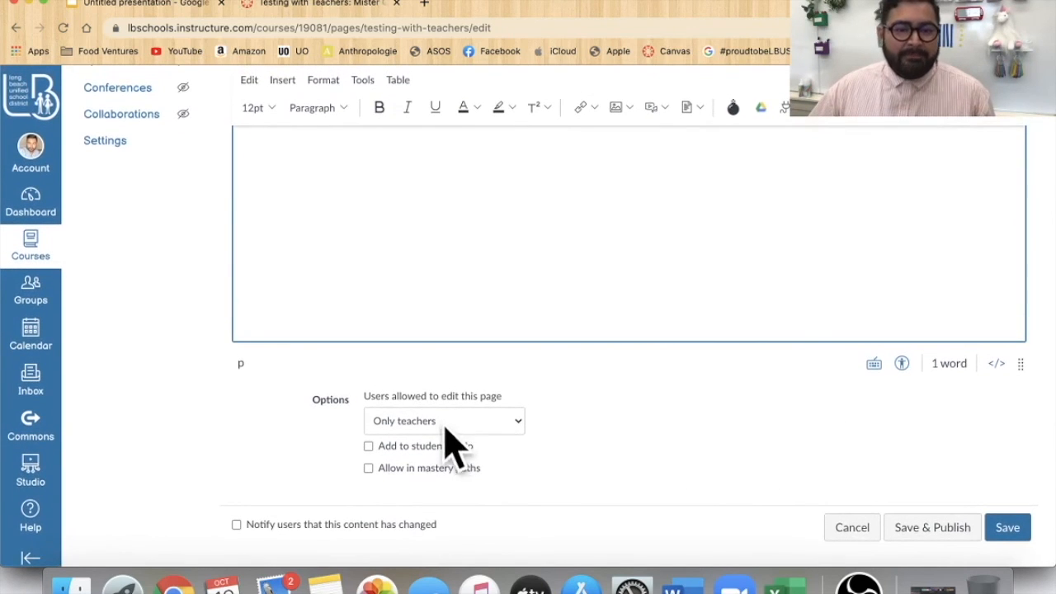
left_click(515, 423)
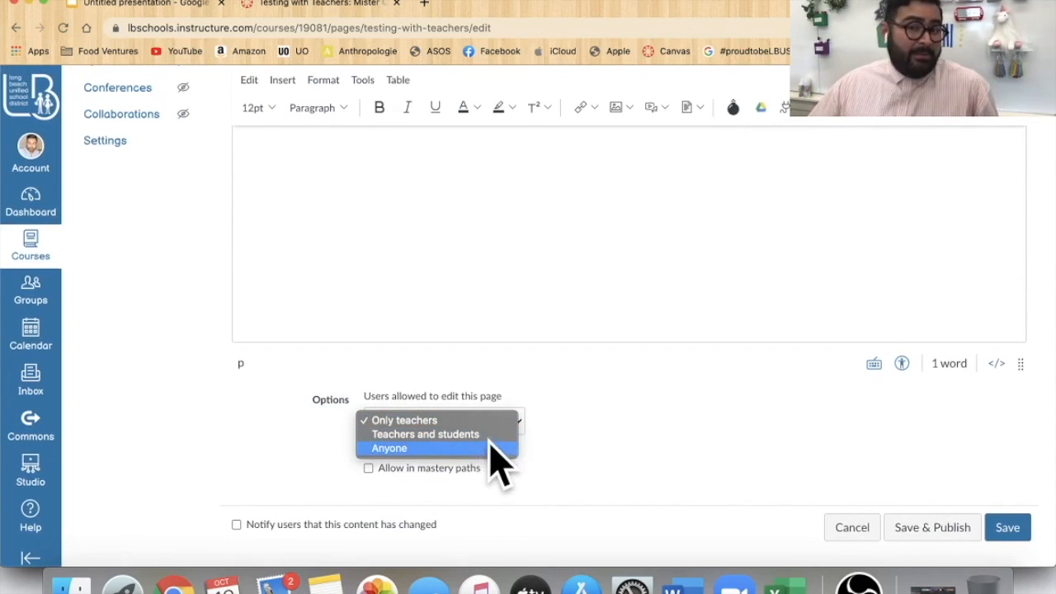
left_click(602, 433)
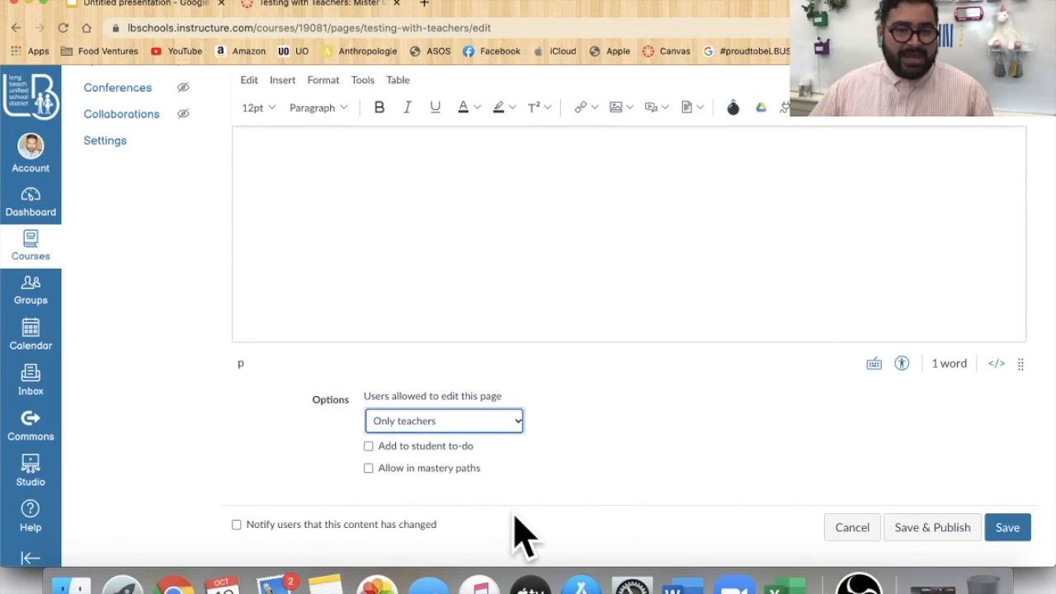
- Save the Testing with Teachers page and publish it
left_click(1011, 529)
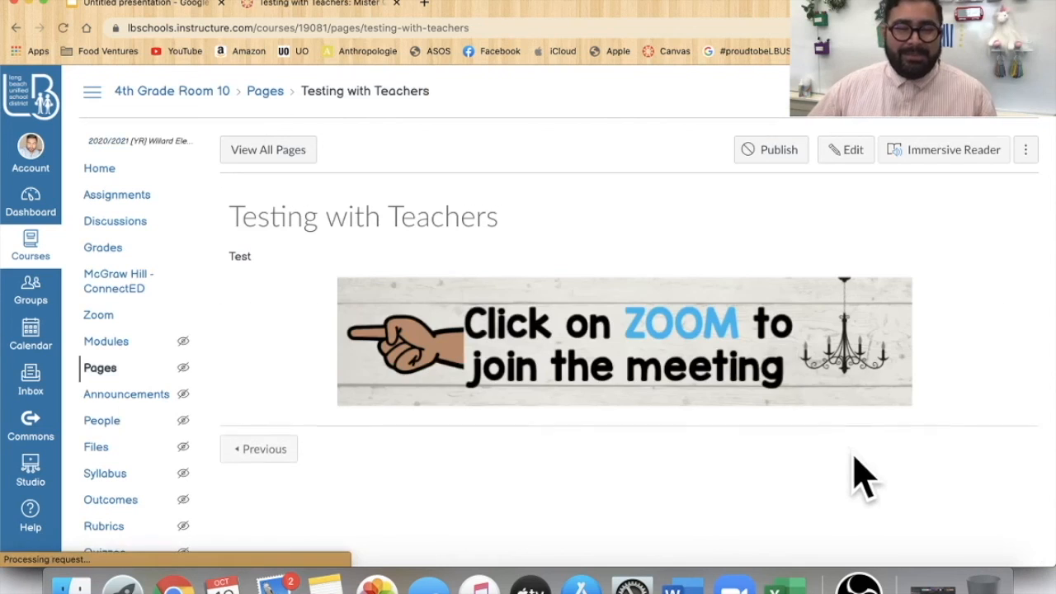
scroll(866, 490, "down", 1)
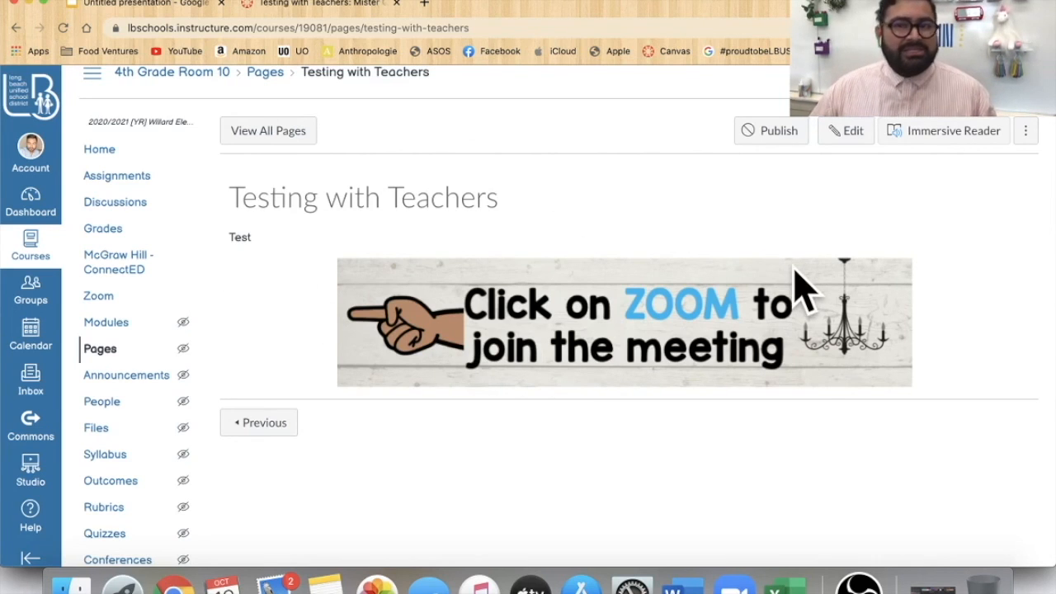
left_click(764, 157)
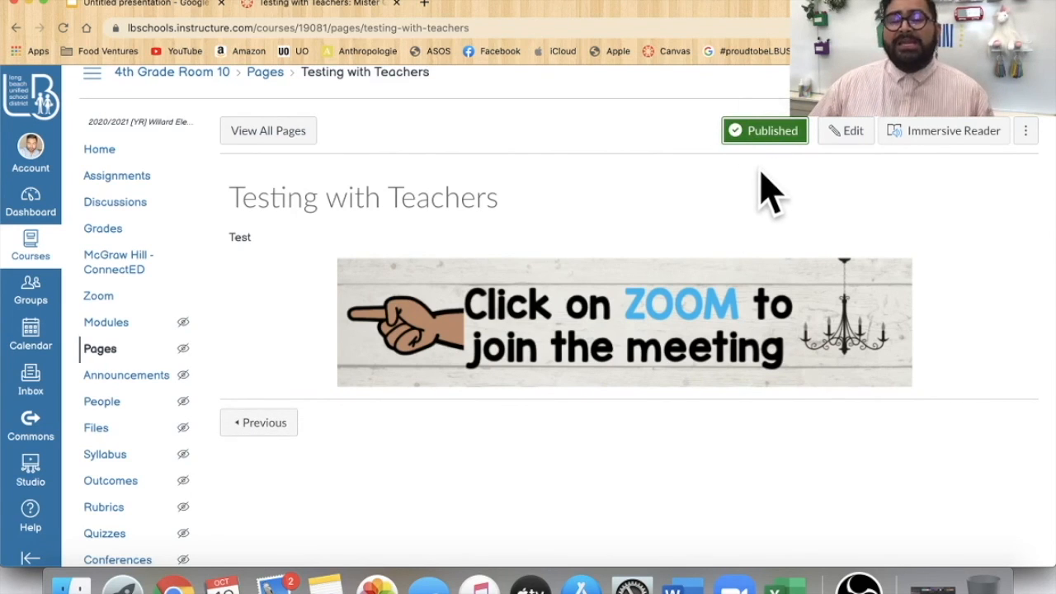